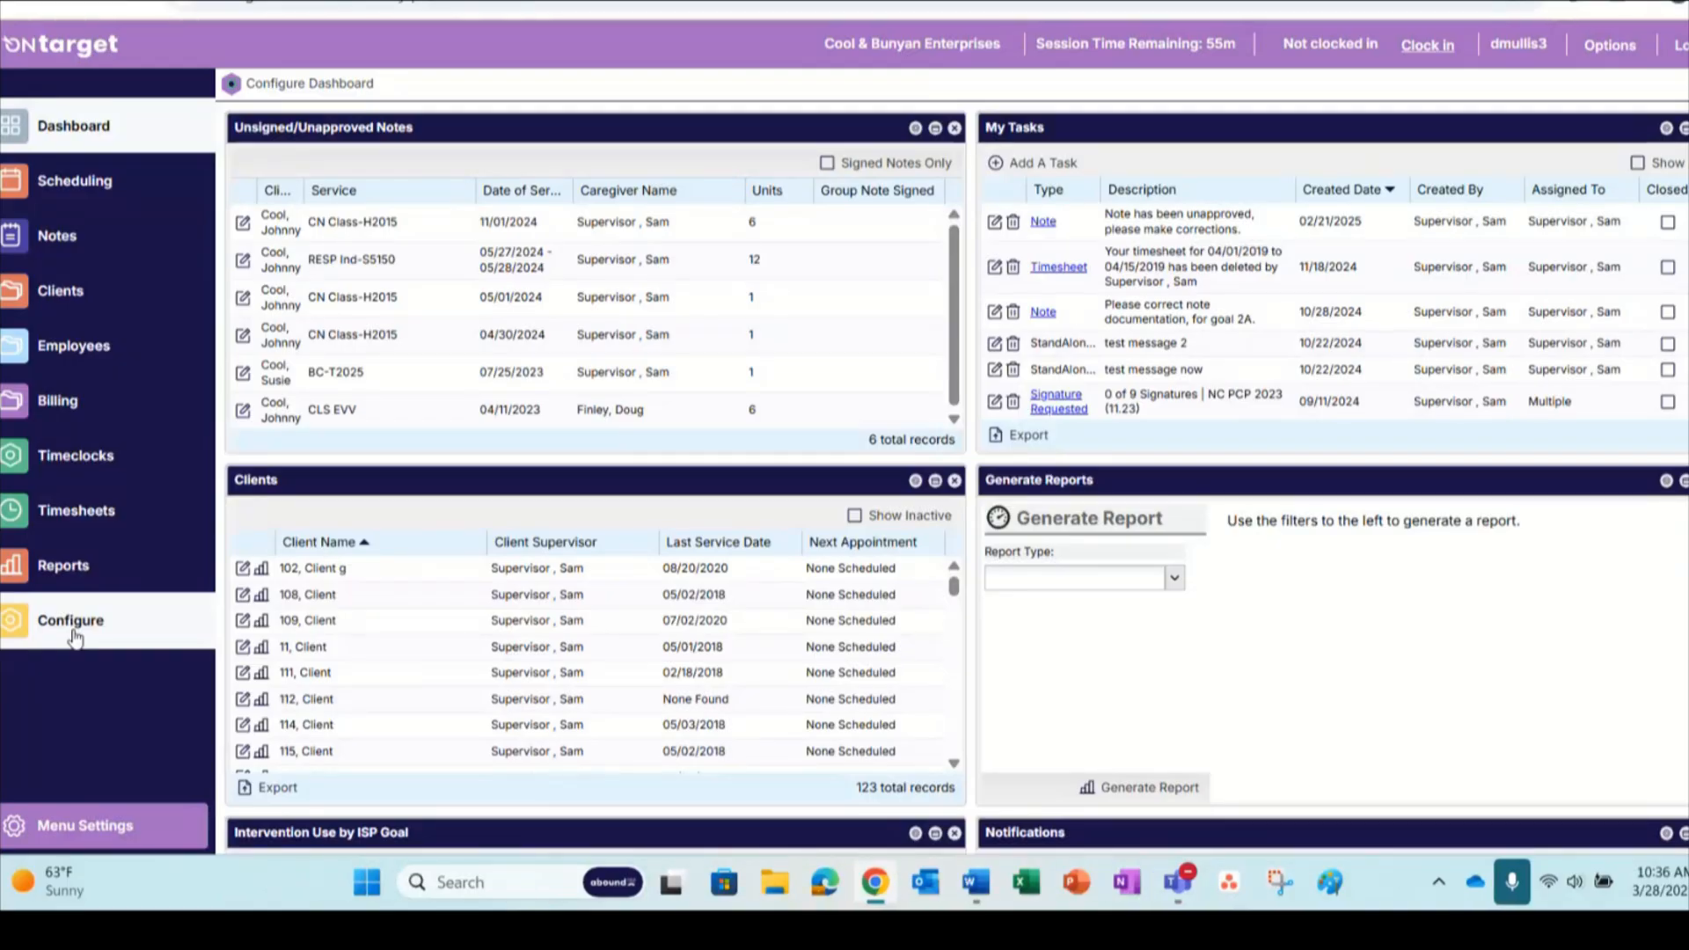
Open the Note Keys list configuration for notes
click(75, 636)
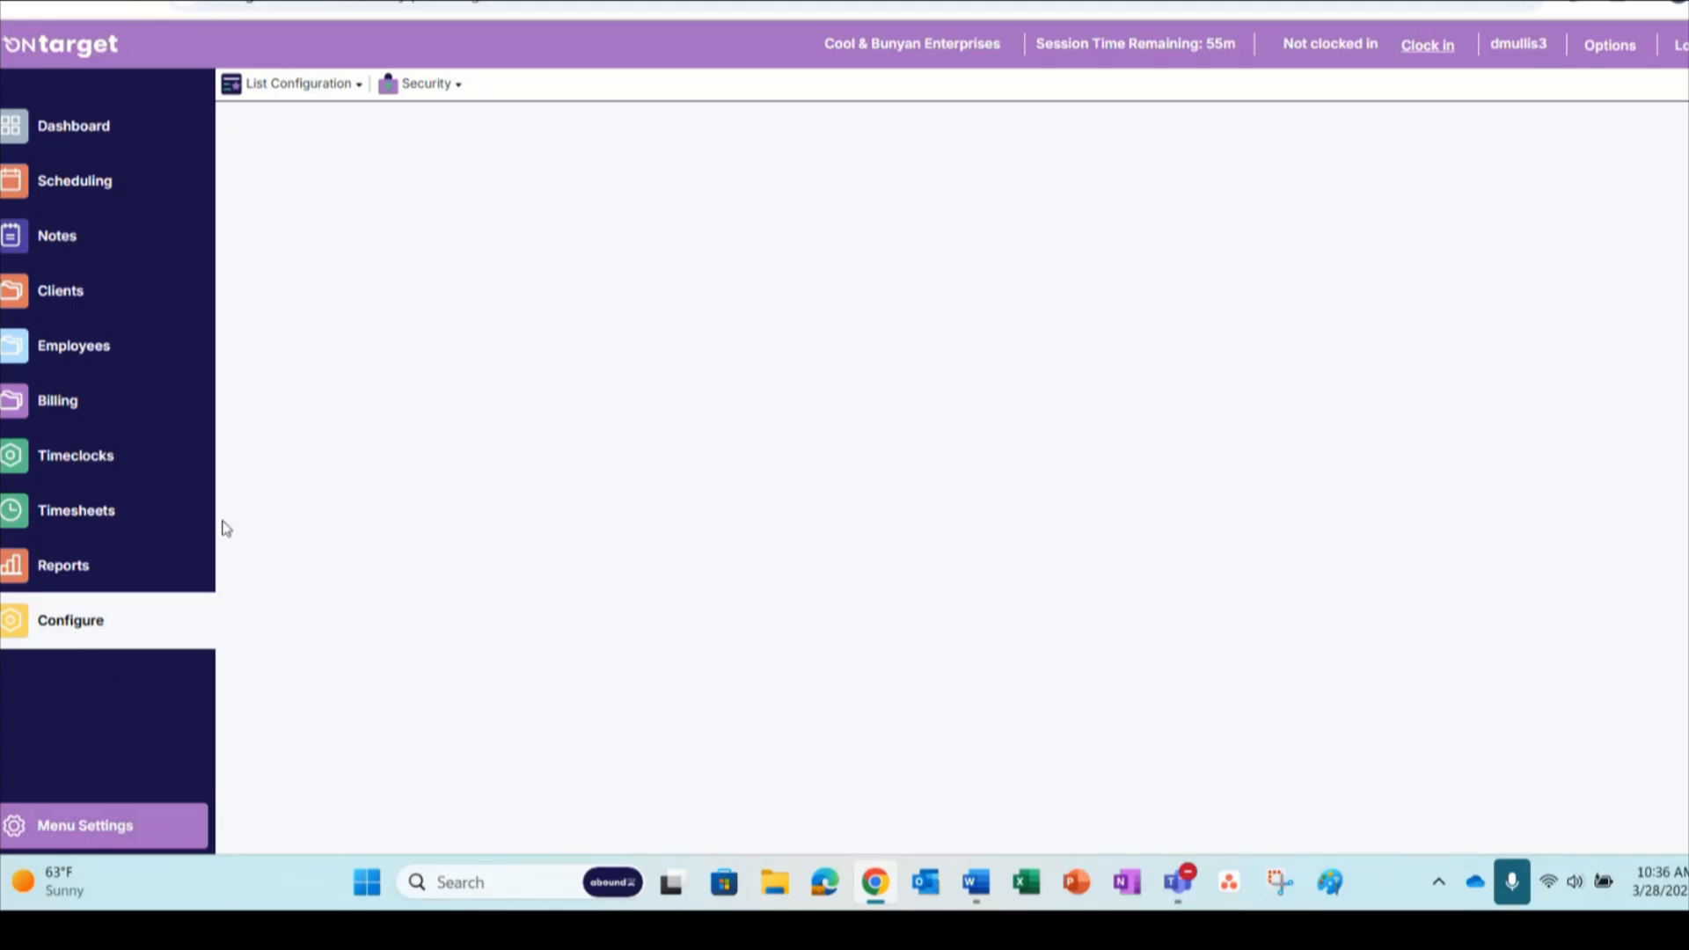
click(286, 86)
mouse_move(305, 389)
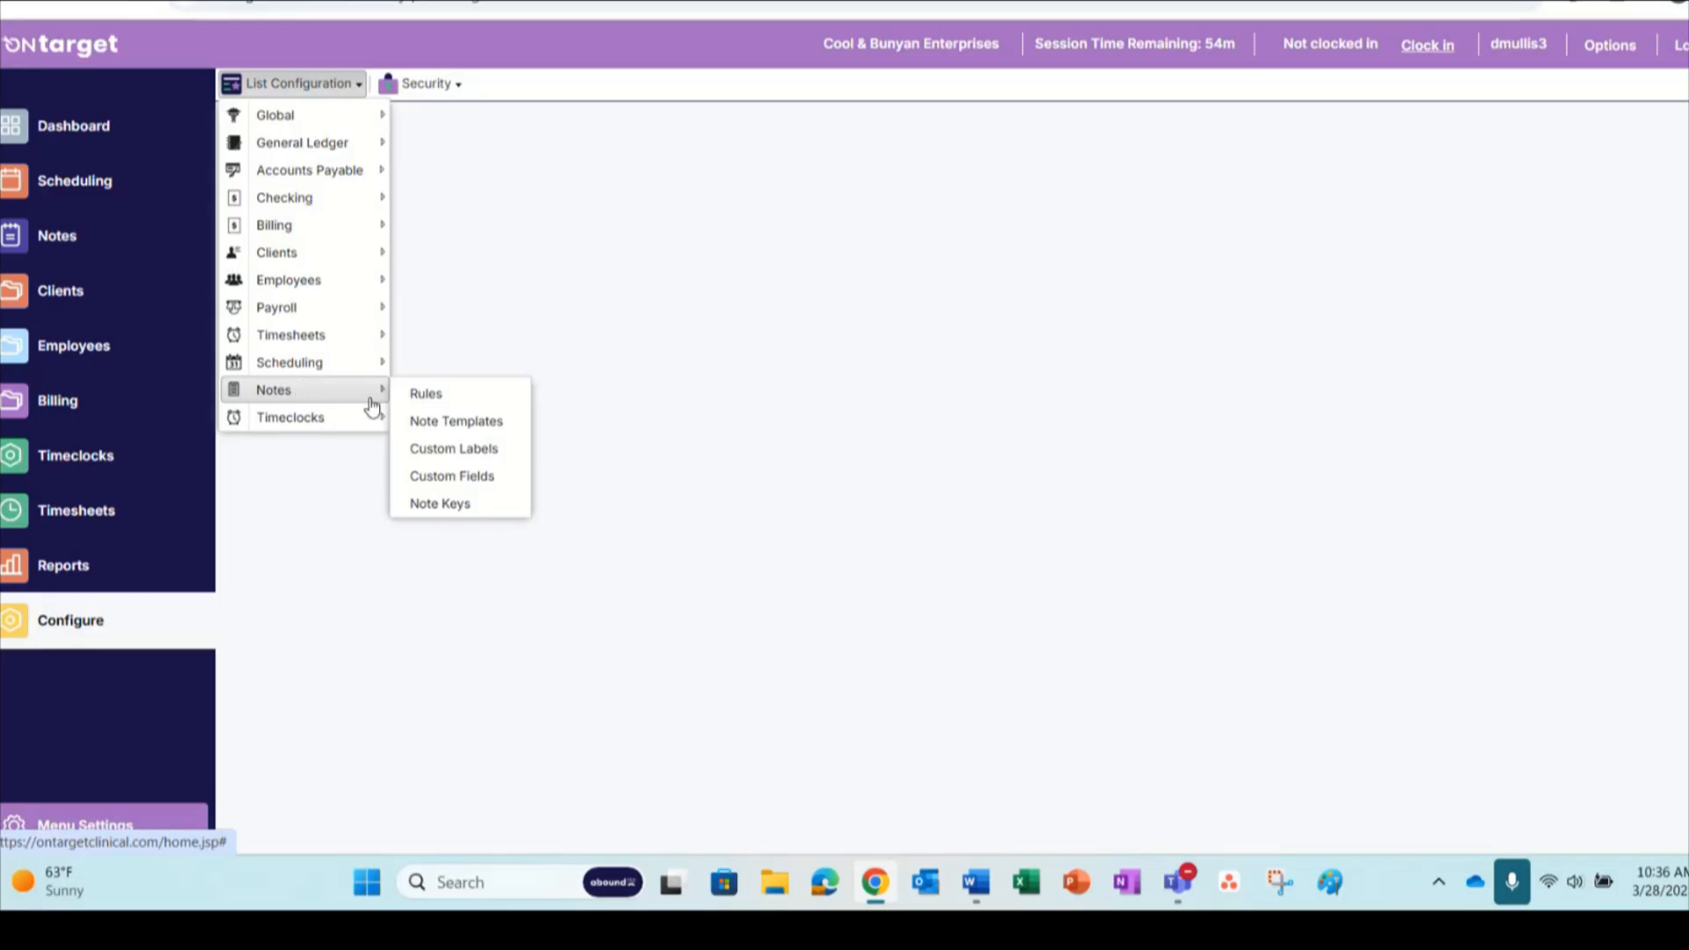
click(467, 515)
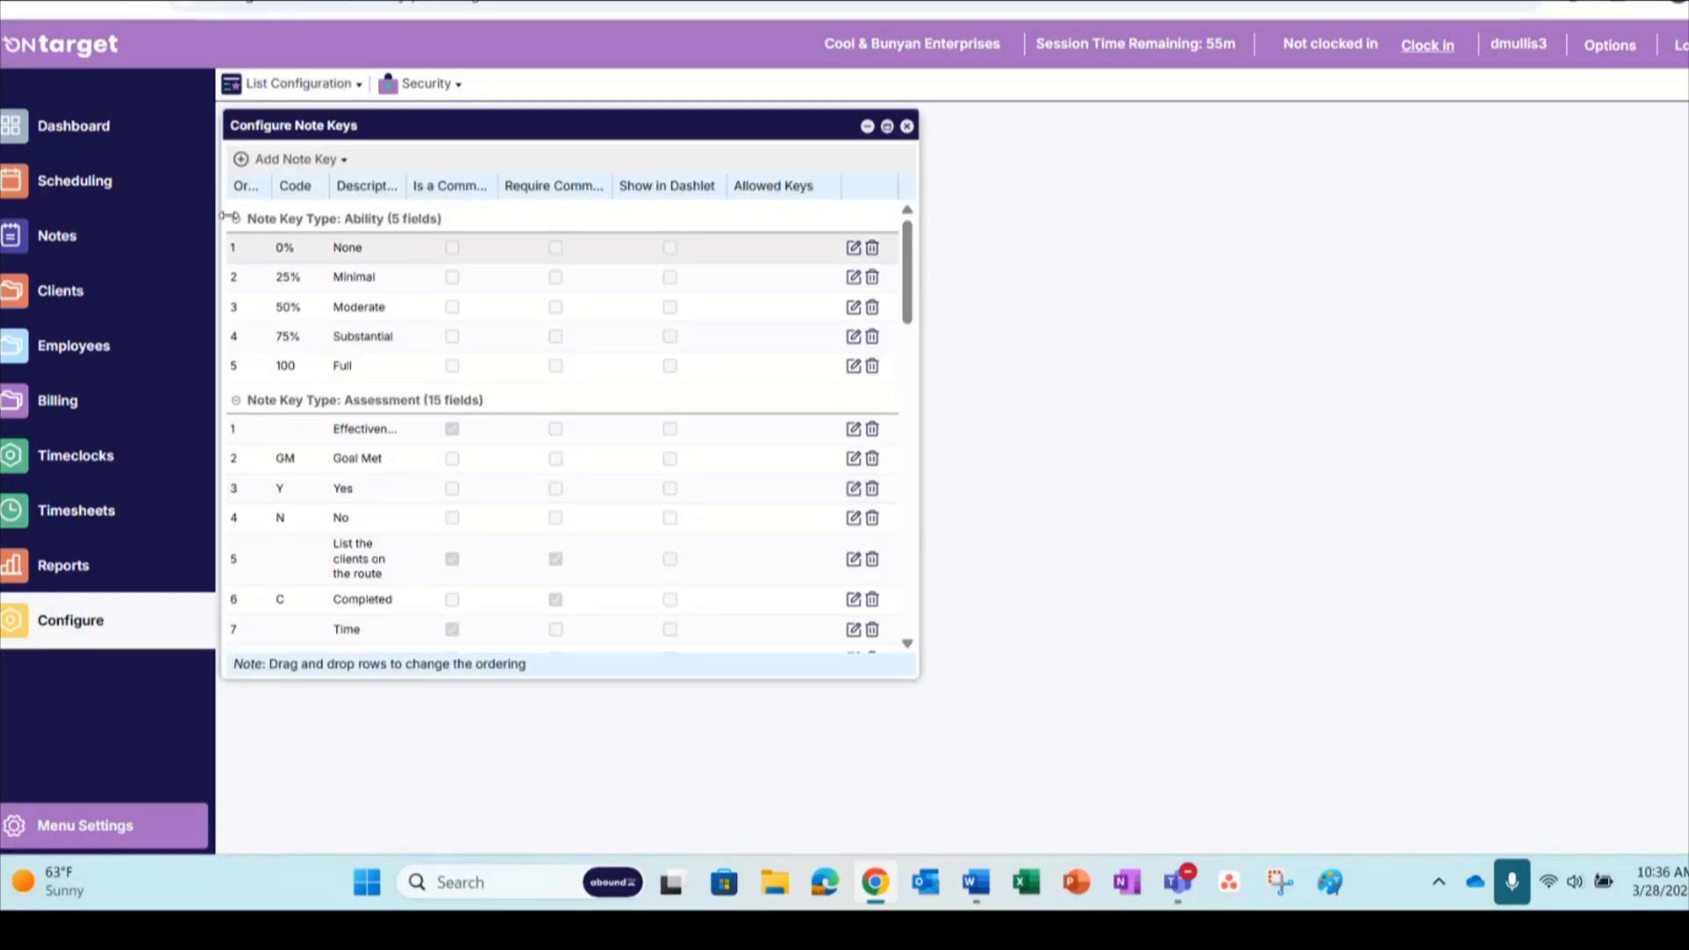
Collapse the Ability, Engagement, Location and Quality of Life groups in the note key list
click(236, 222)
scroll(290, 458, down, 5)
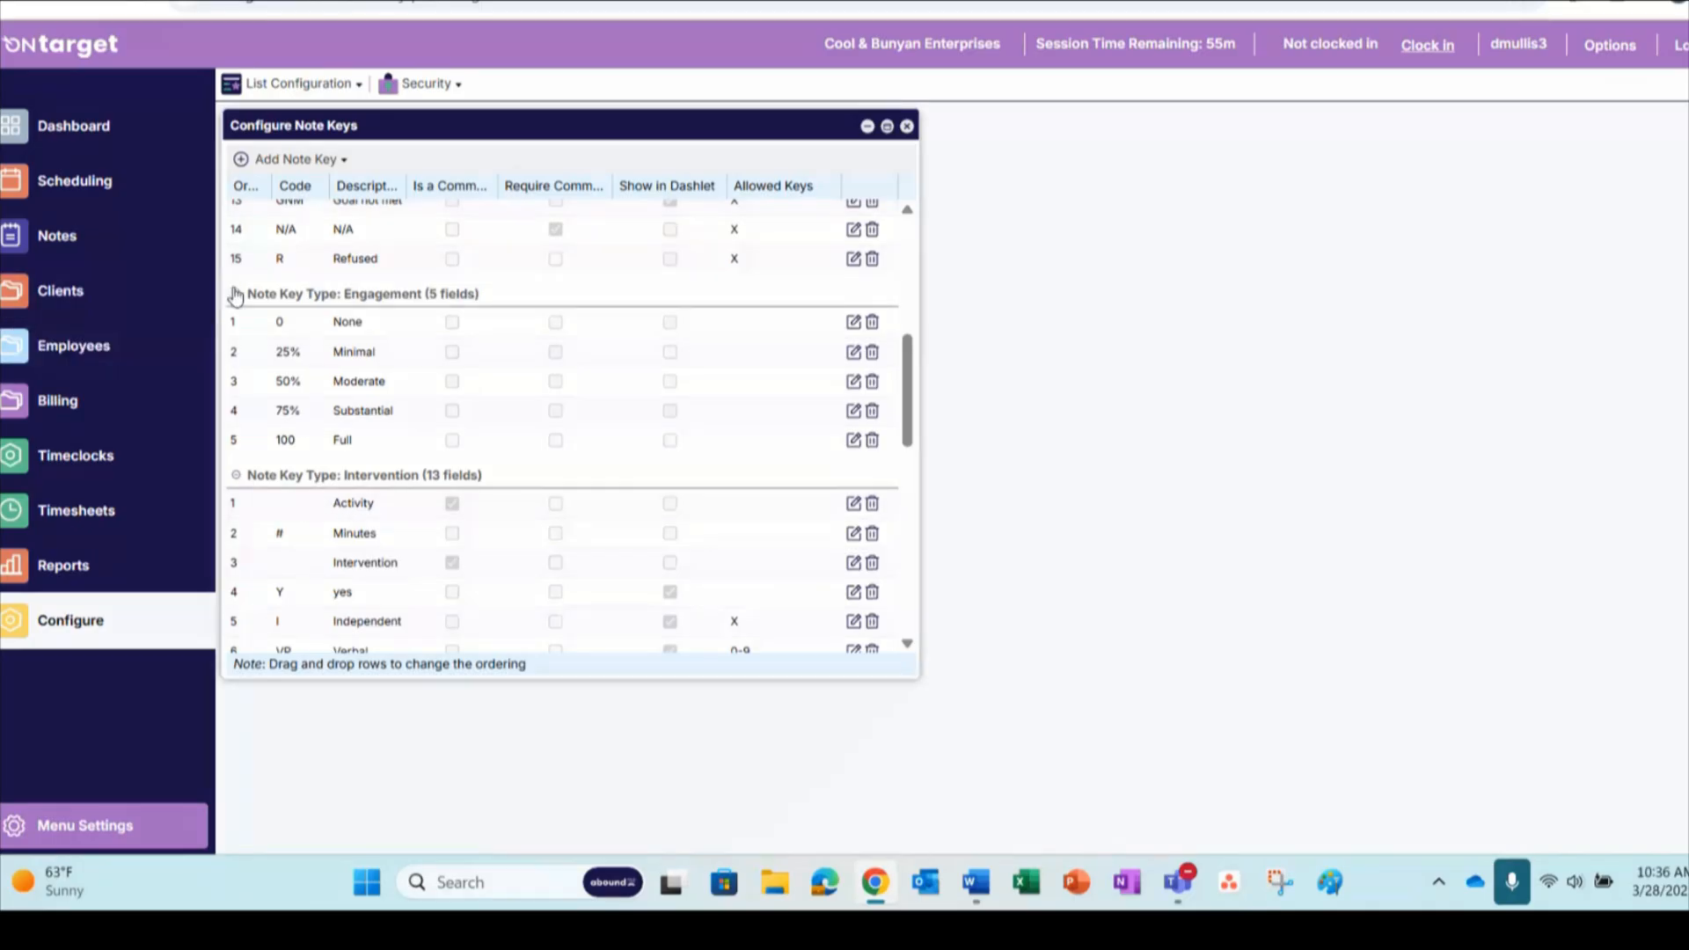
click(236, 293)
scroll(257, 417, down, 6)
scroll(255, 419, up, 2)
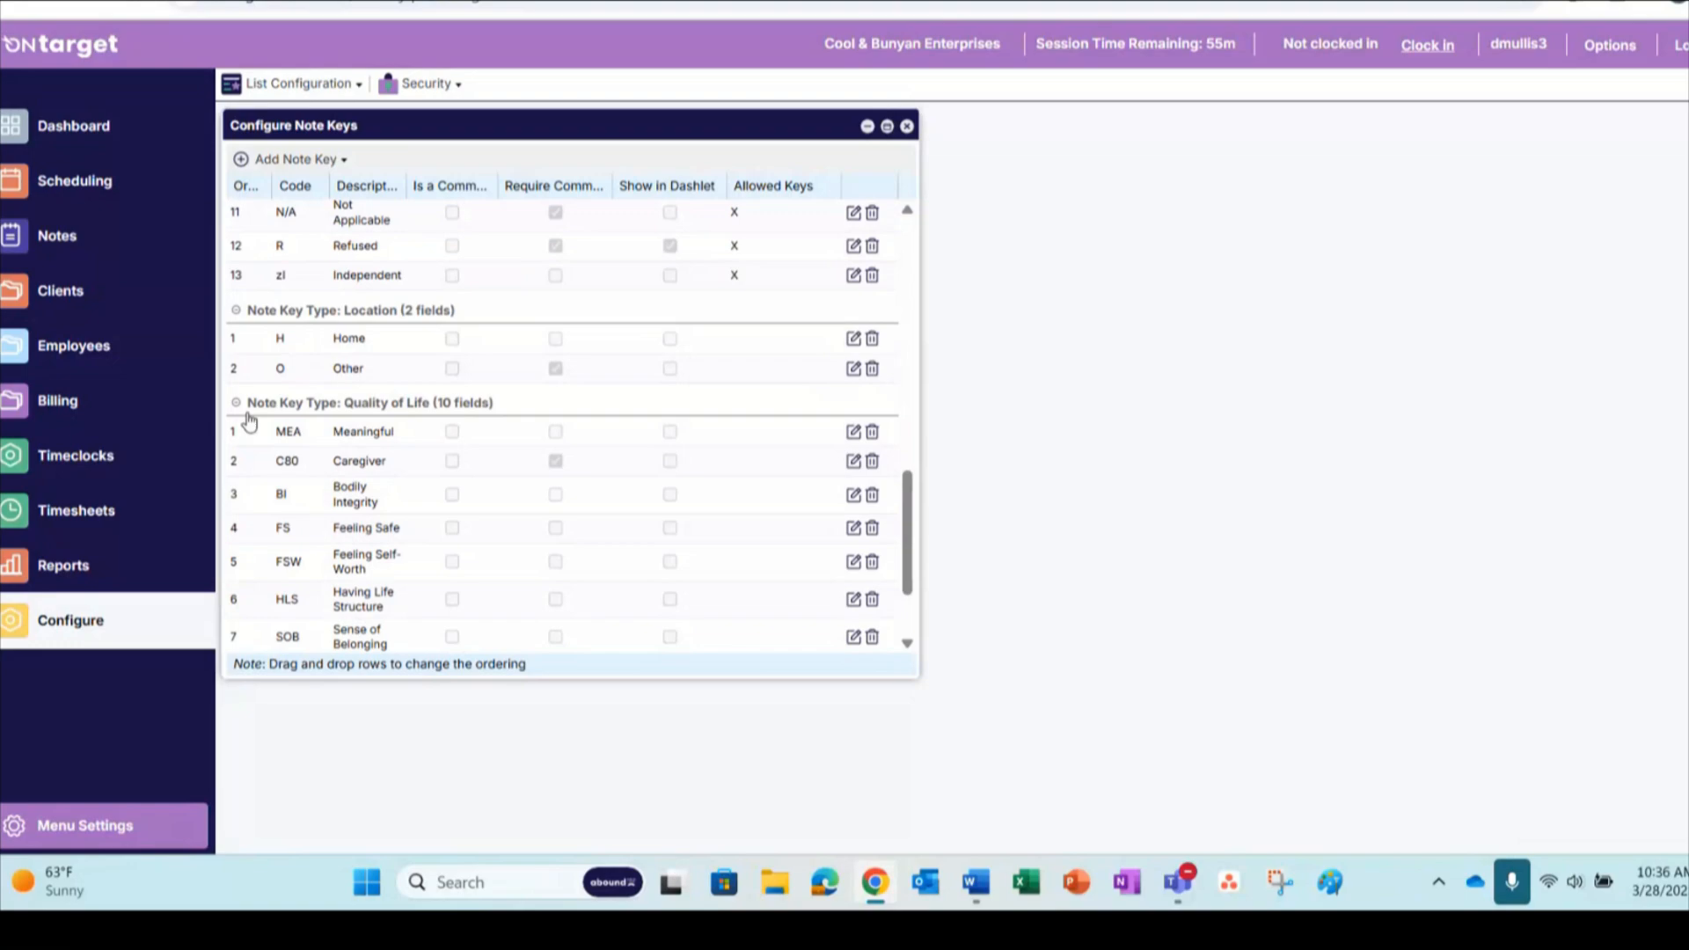
click(236, 402)
click(235, 532)
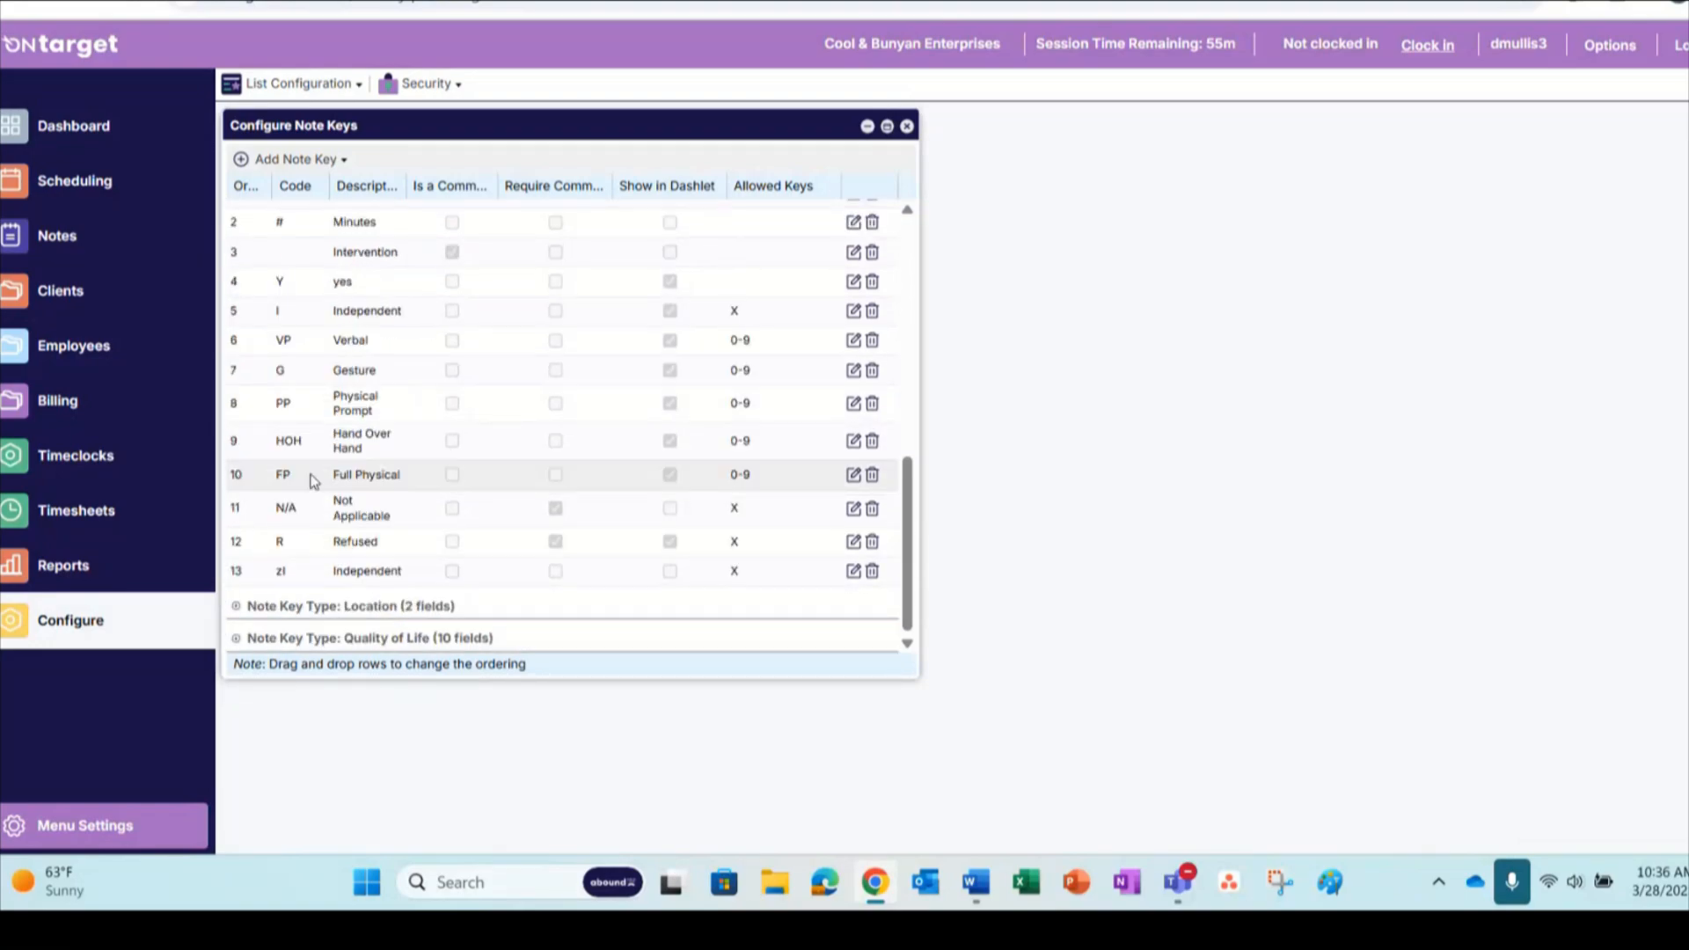
Look over the Assessment and Intervention note keys and the note key types offered for adding a key
scroll(314, 481, up, 10)
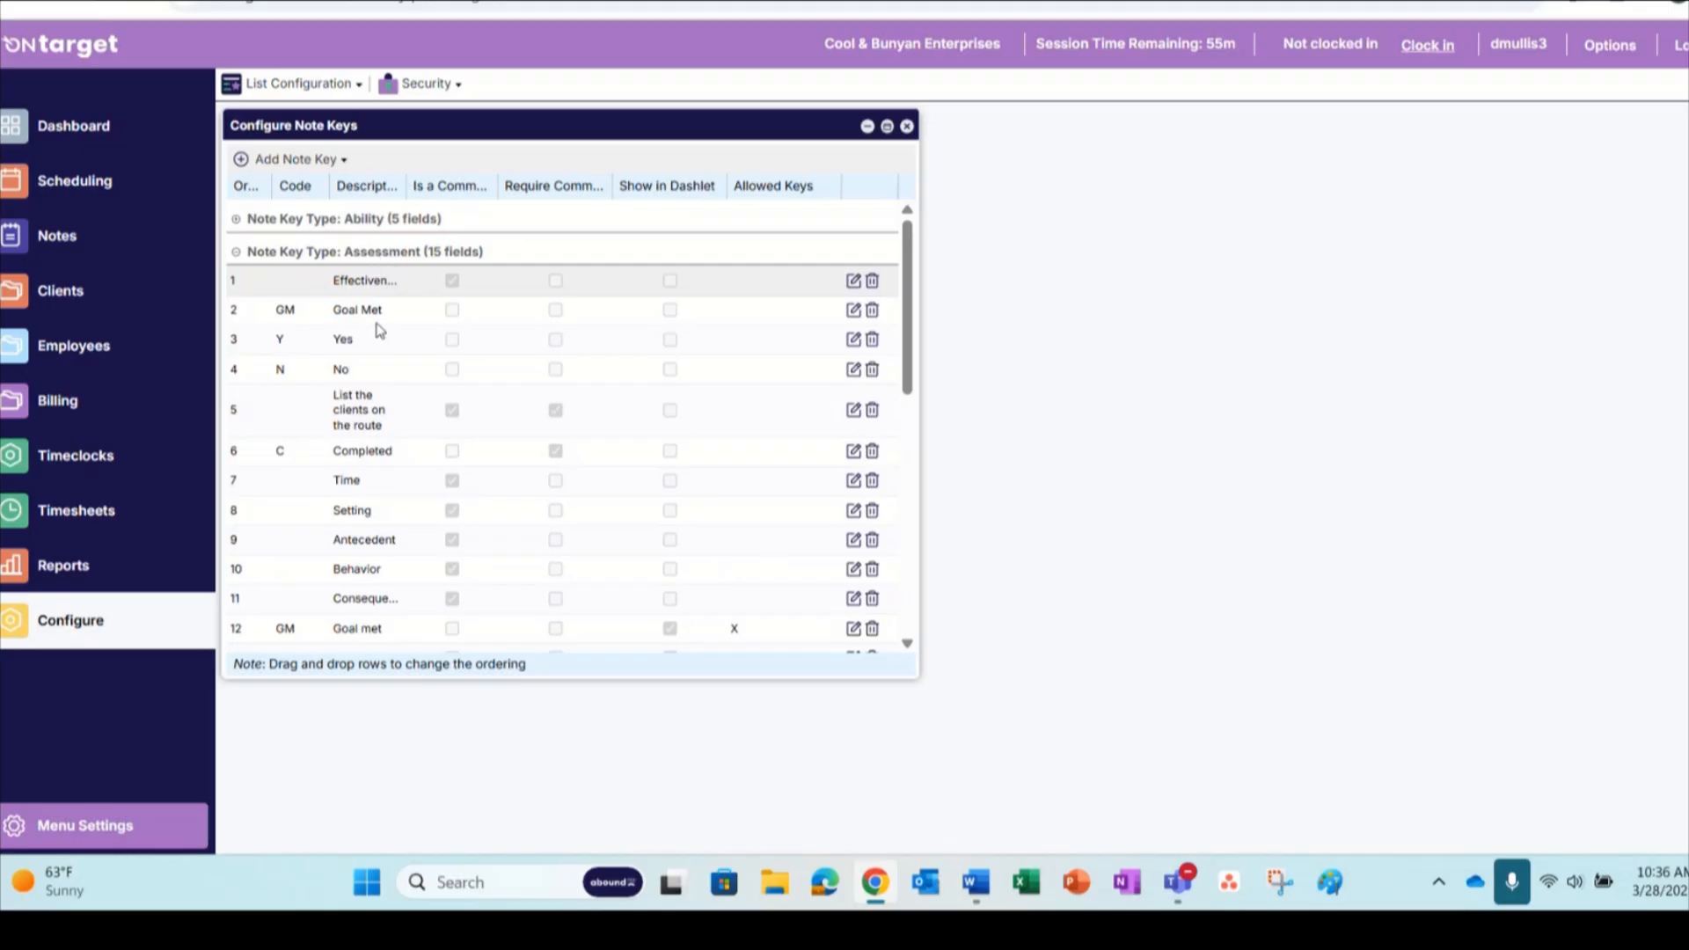
scroll(367, 383, down, 6)
scroll(367, 384, up, 1)
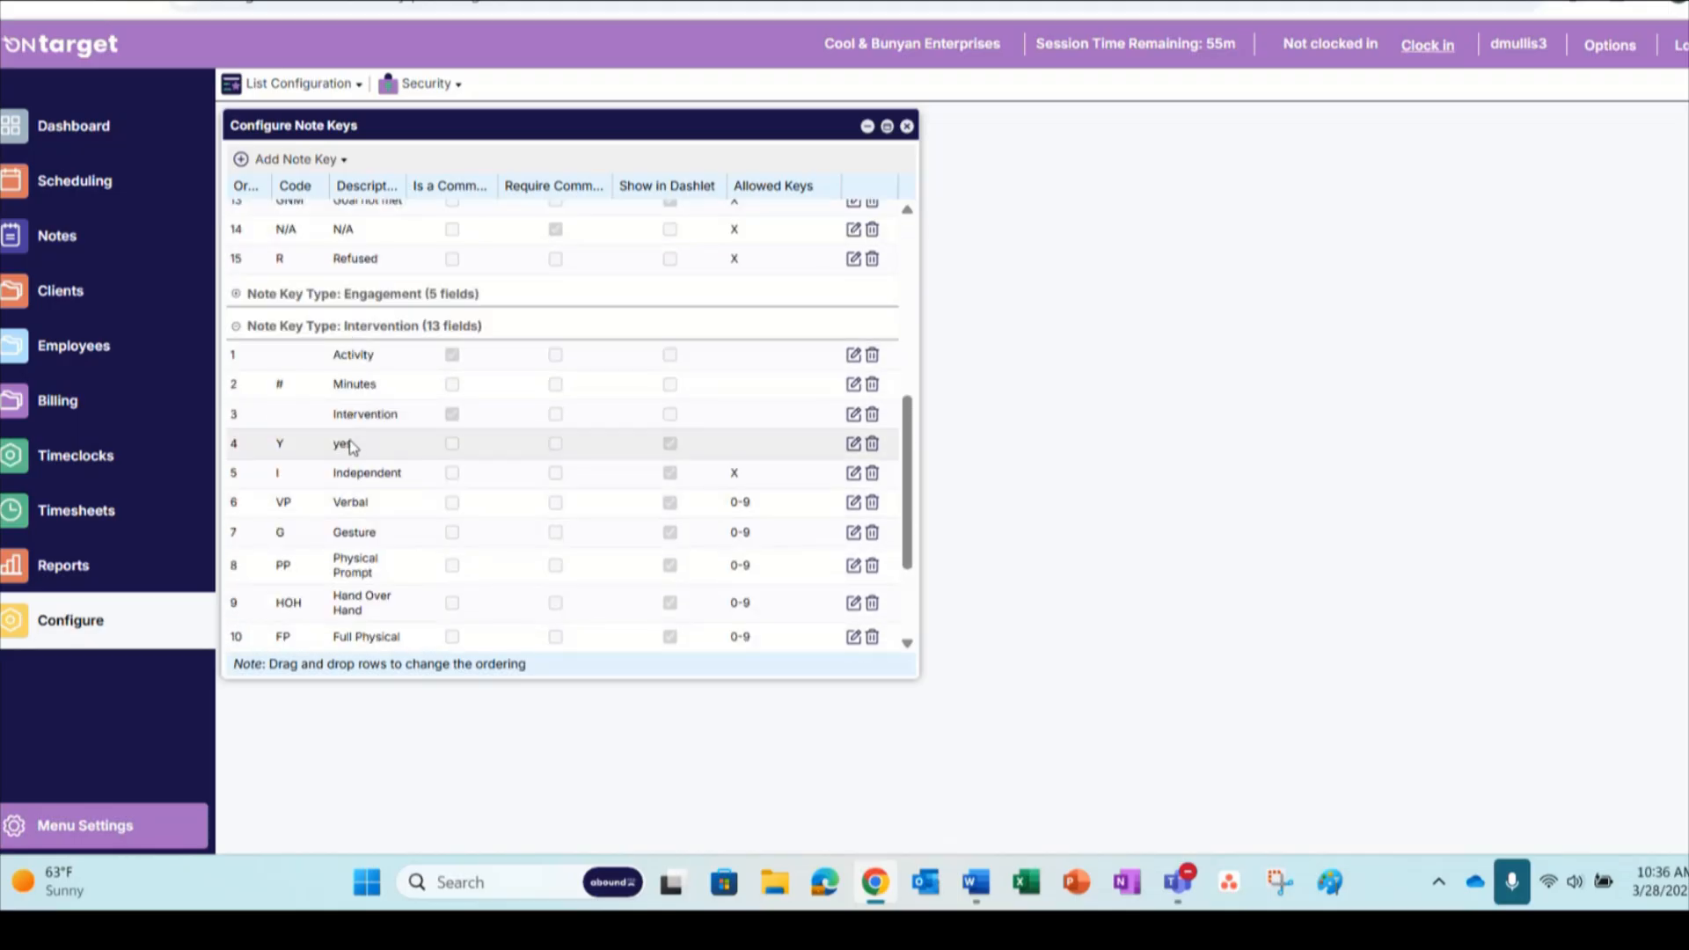
click(322, 162)
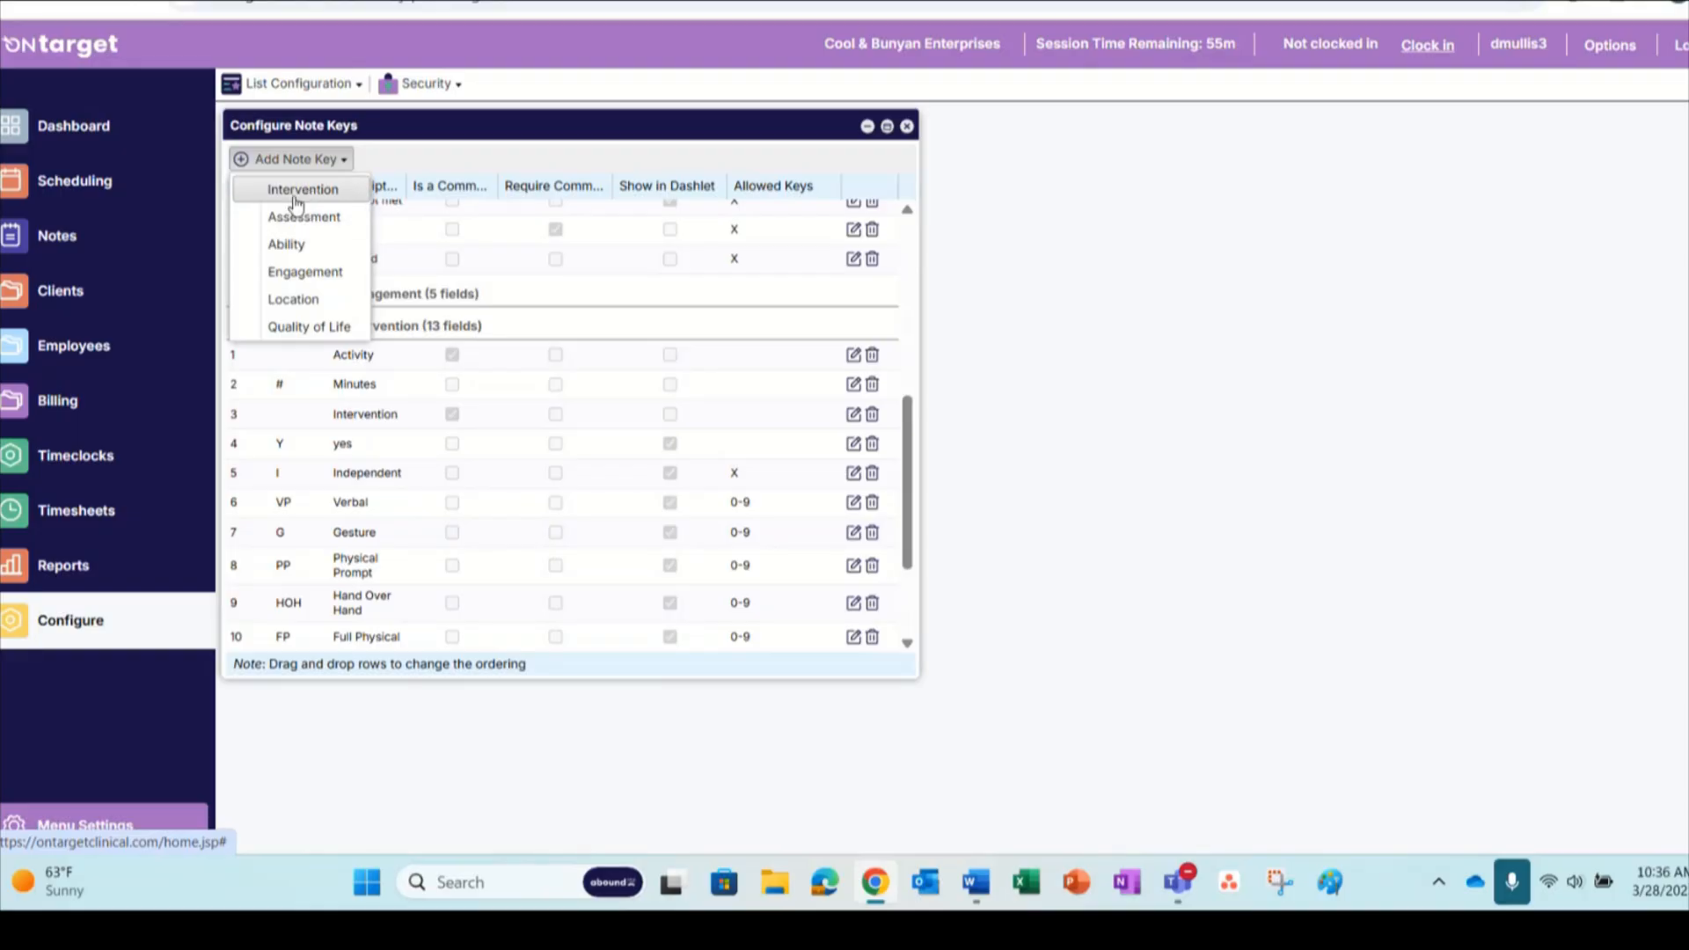
click(454, 137)
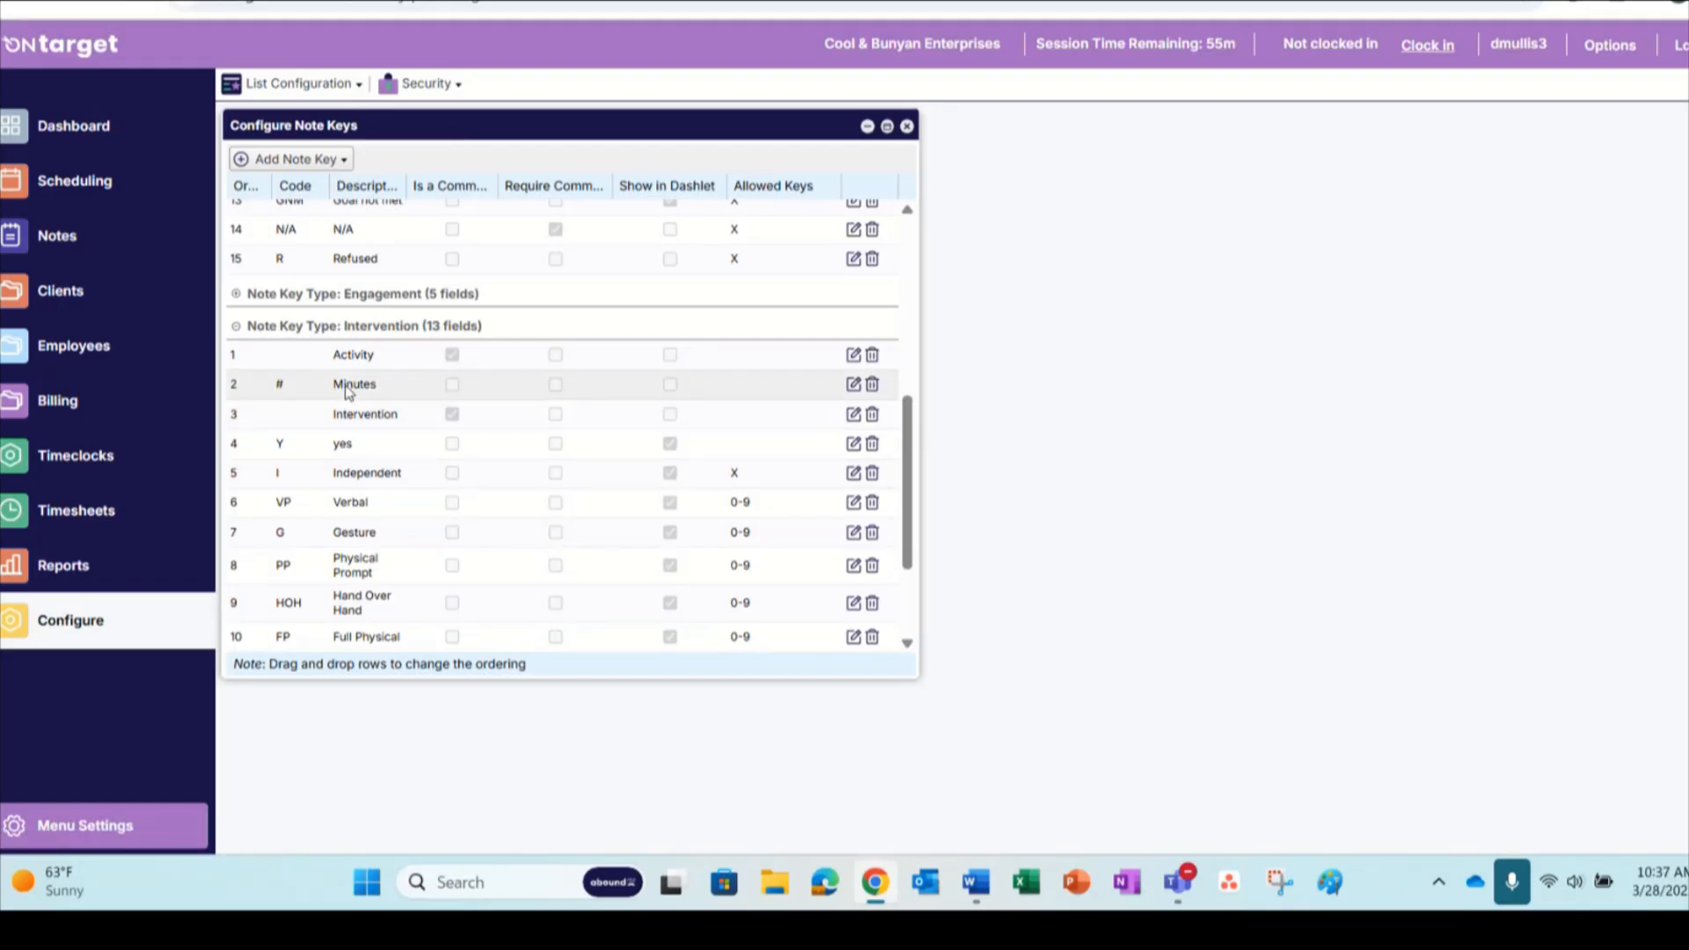
Examine the codes, comment requirements, dashlet display and allowed keys of the Assessment and Intervention note keys
scroll(347, 394, up, 1)
scroll(347, 393, up, 5)
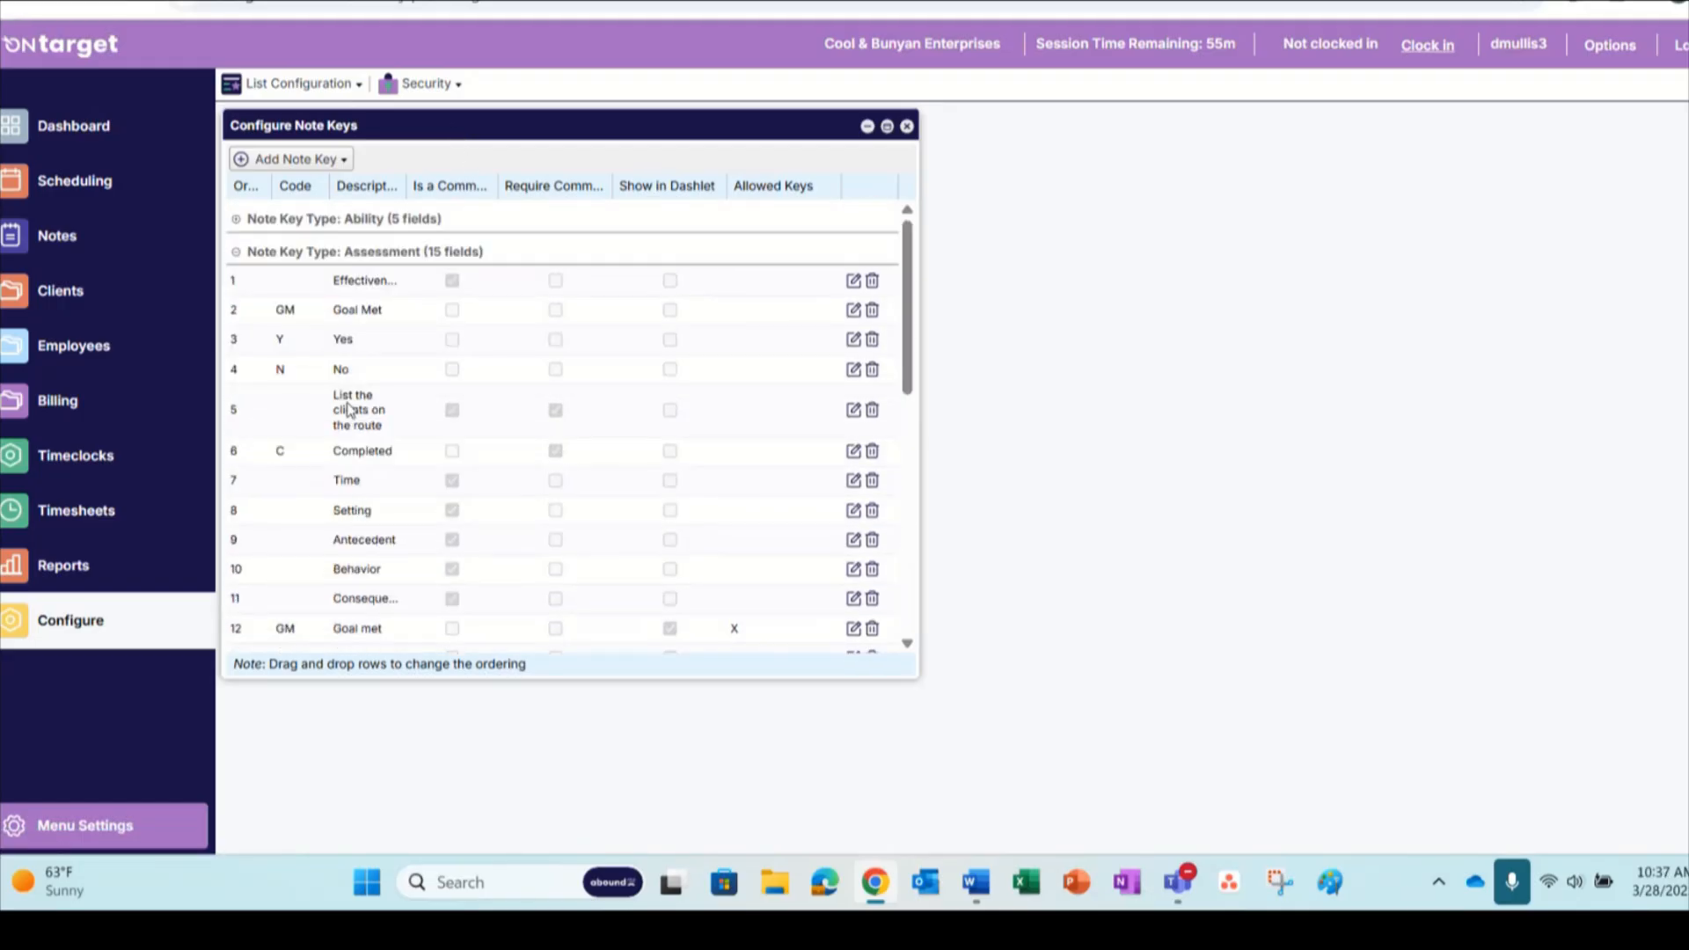
scroll(354, 377, down, 1)
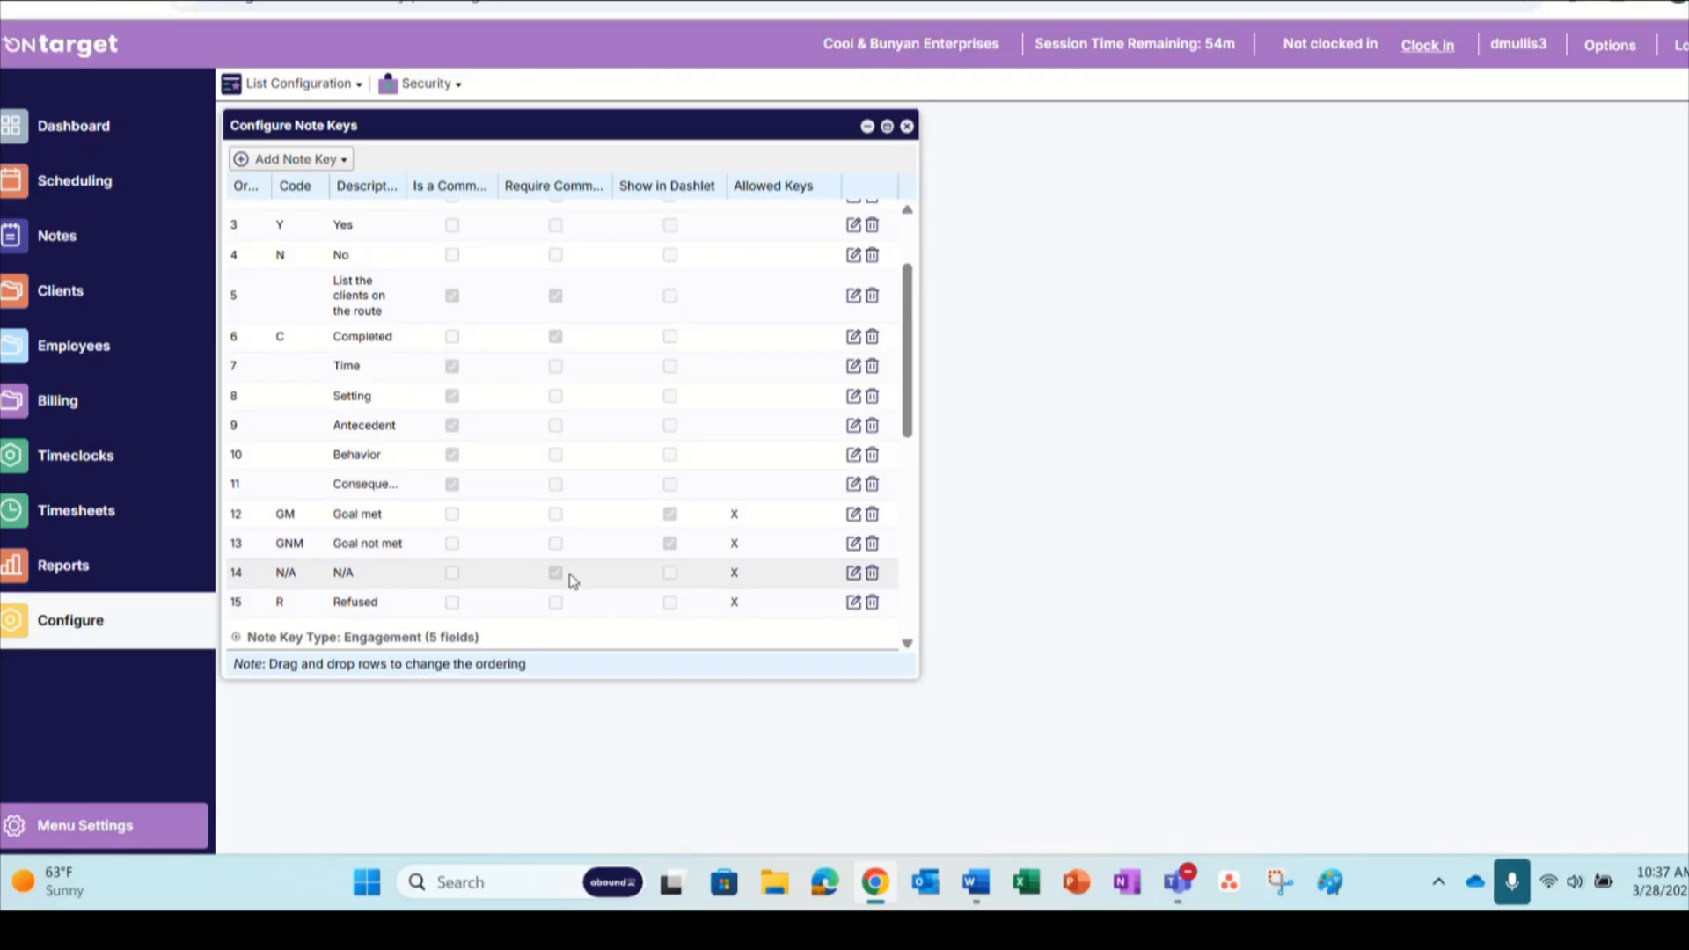
scroll(532, 523, down, 3)
scroll(530, 521, down, 1)
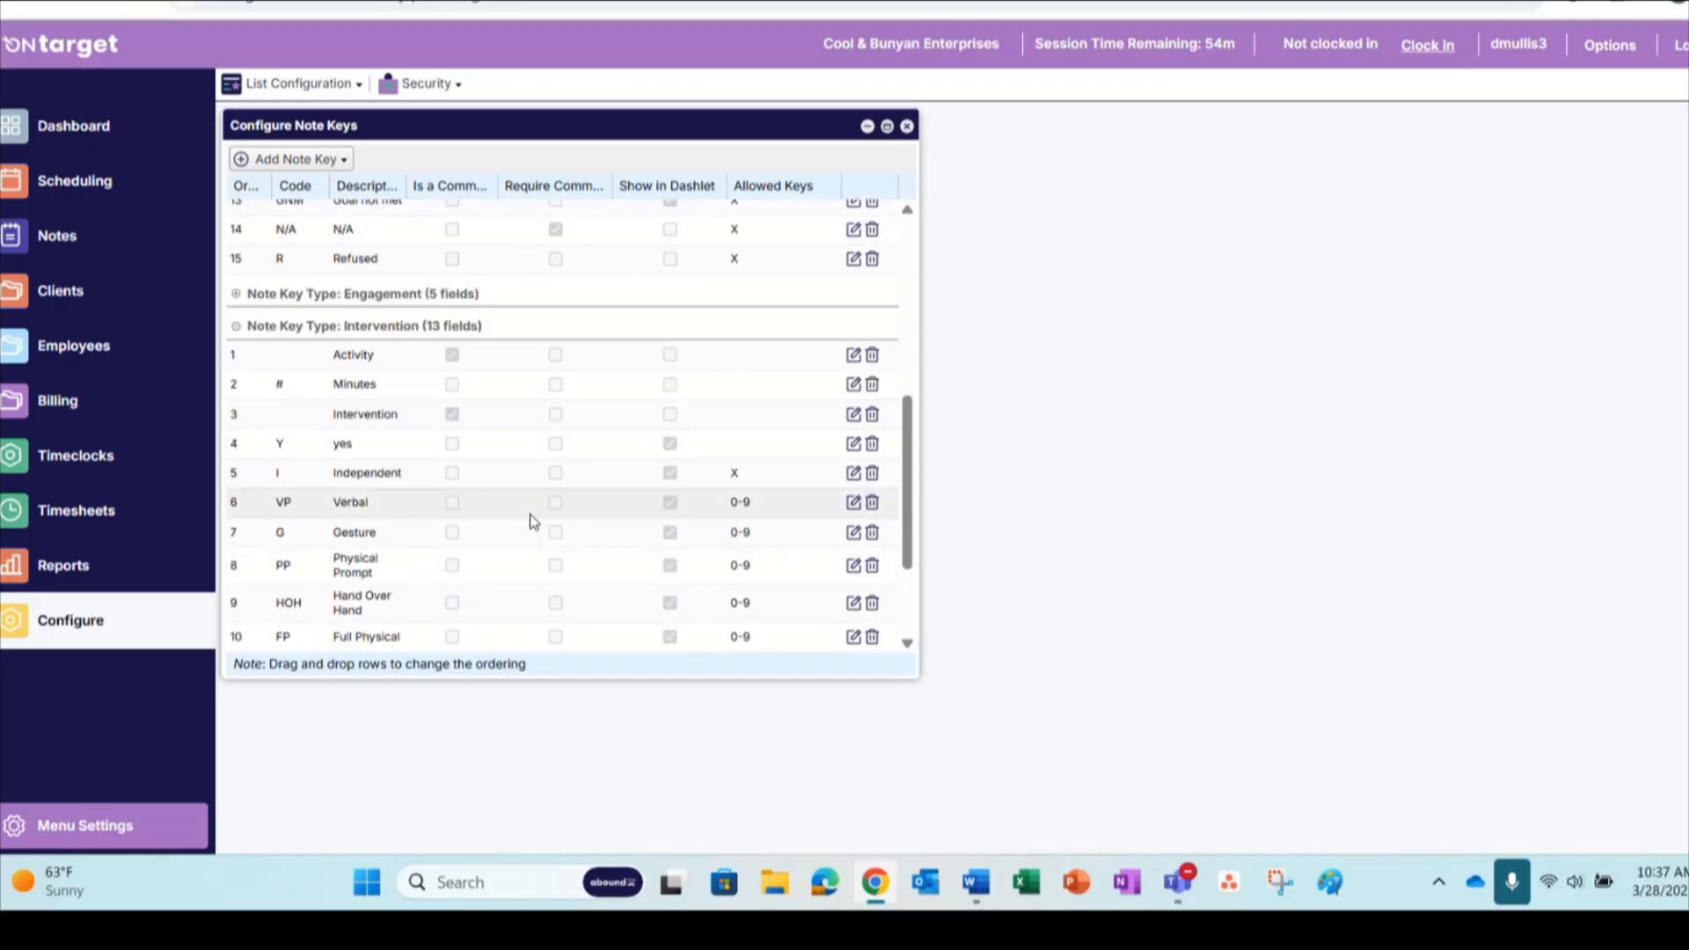
scroll(530, 519, down, 2)
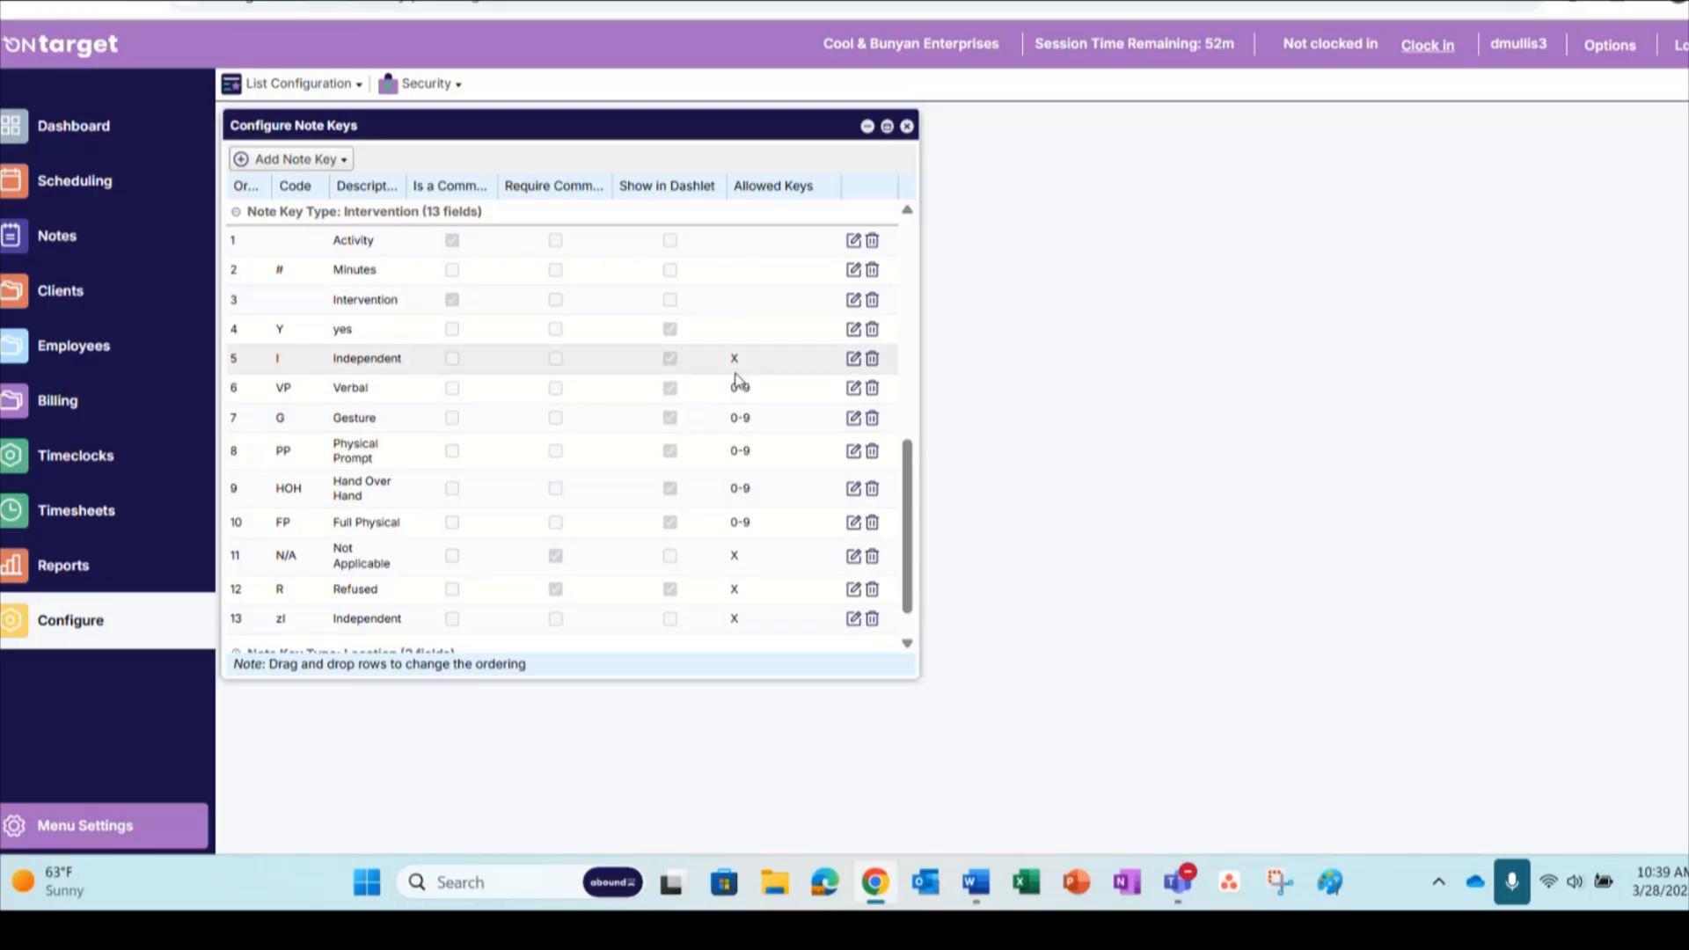
click(555, 588)
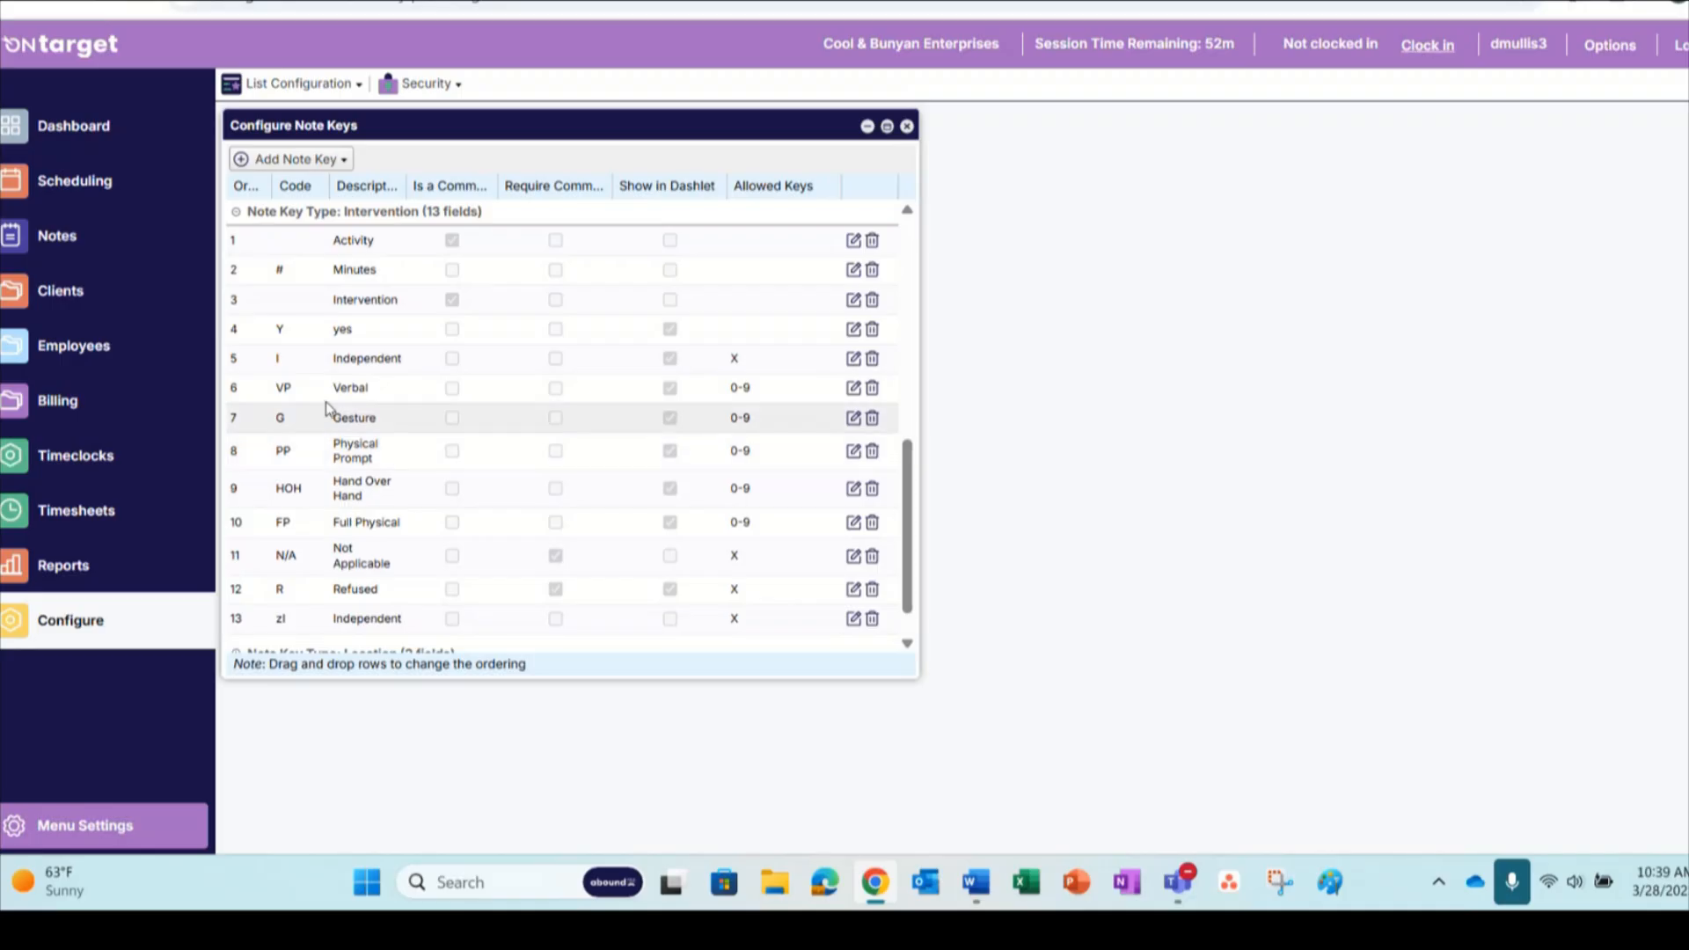
scroll(377, 280, up, 1)
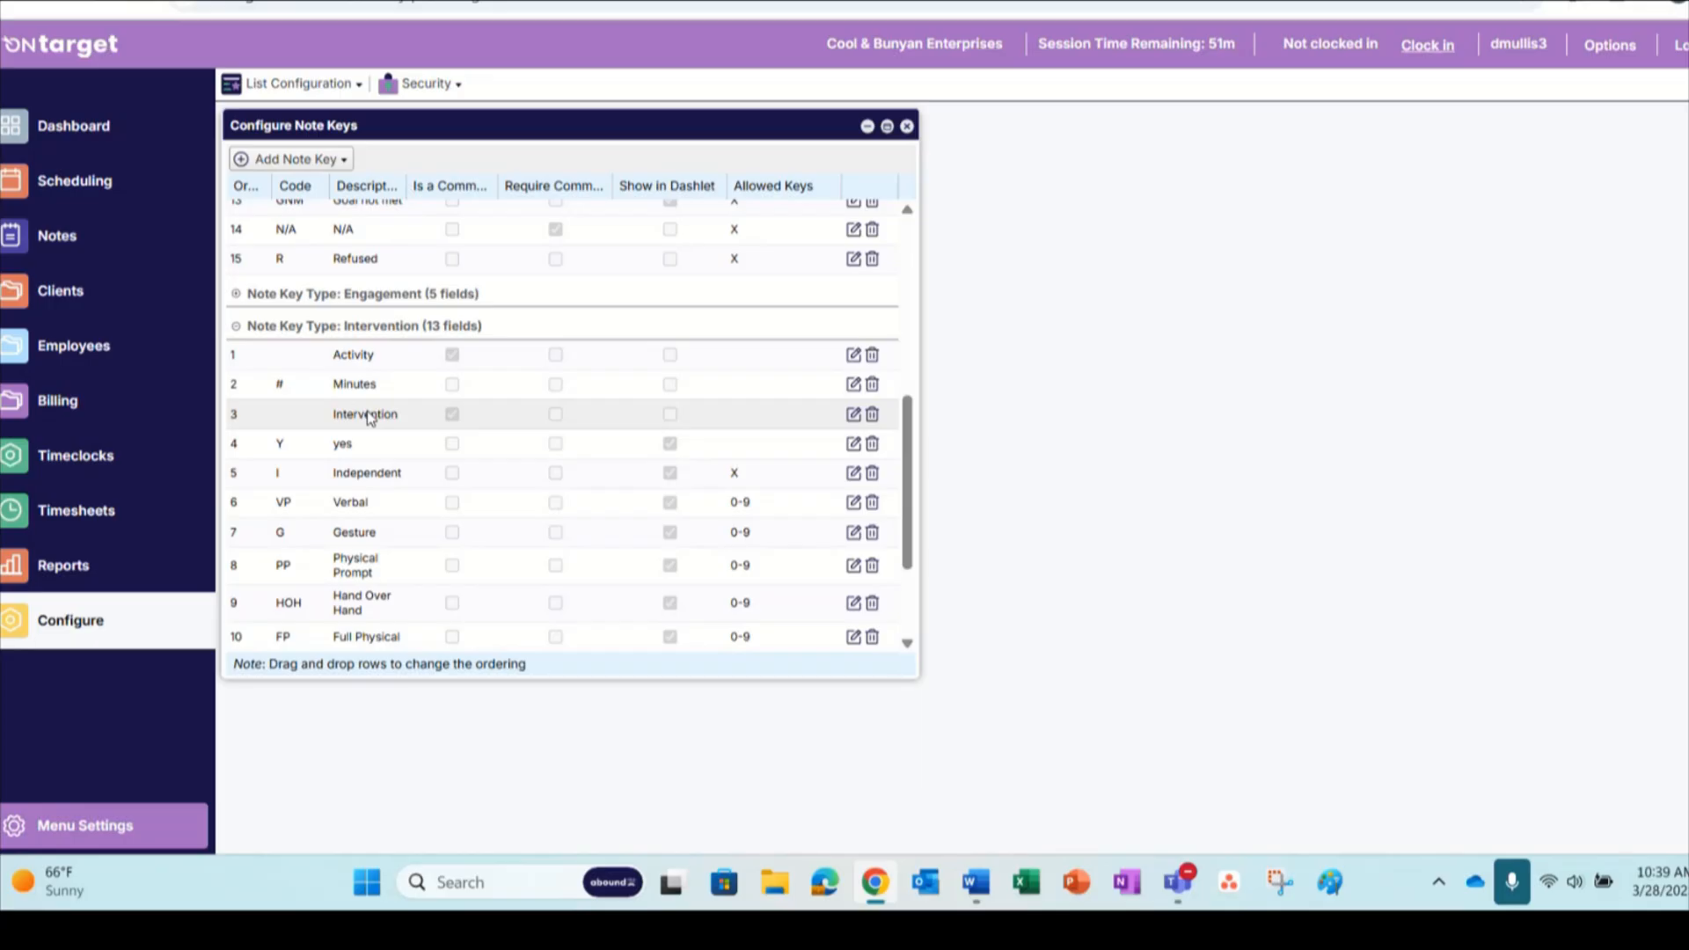
scroll(374, 417, up, 4)
scroll(359, 320, up, 2)
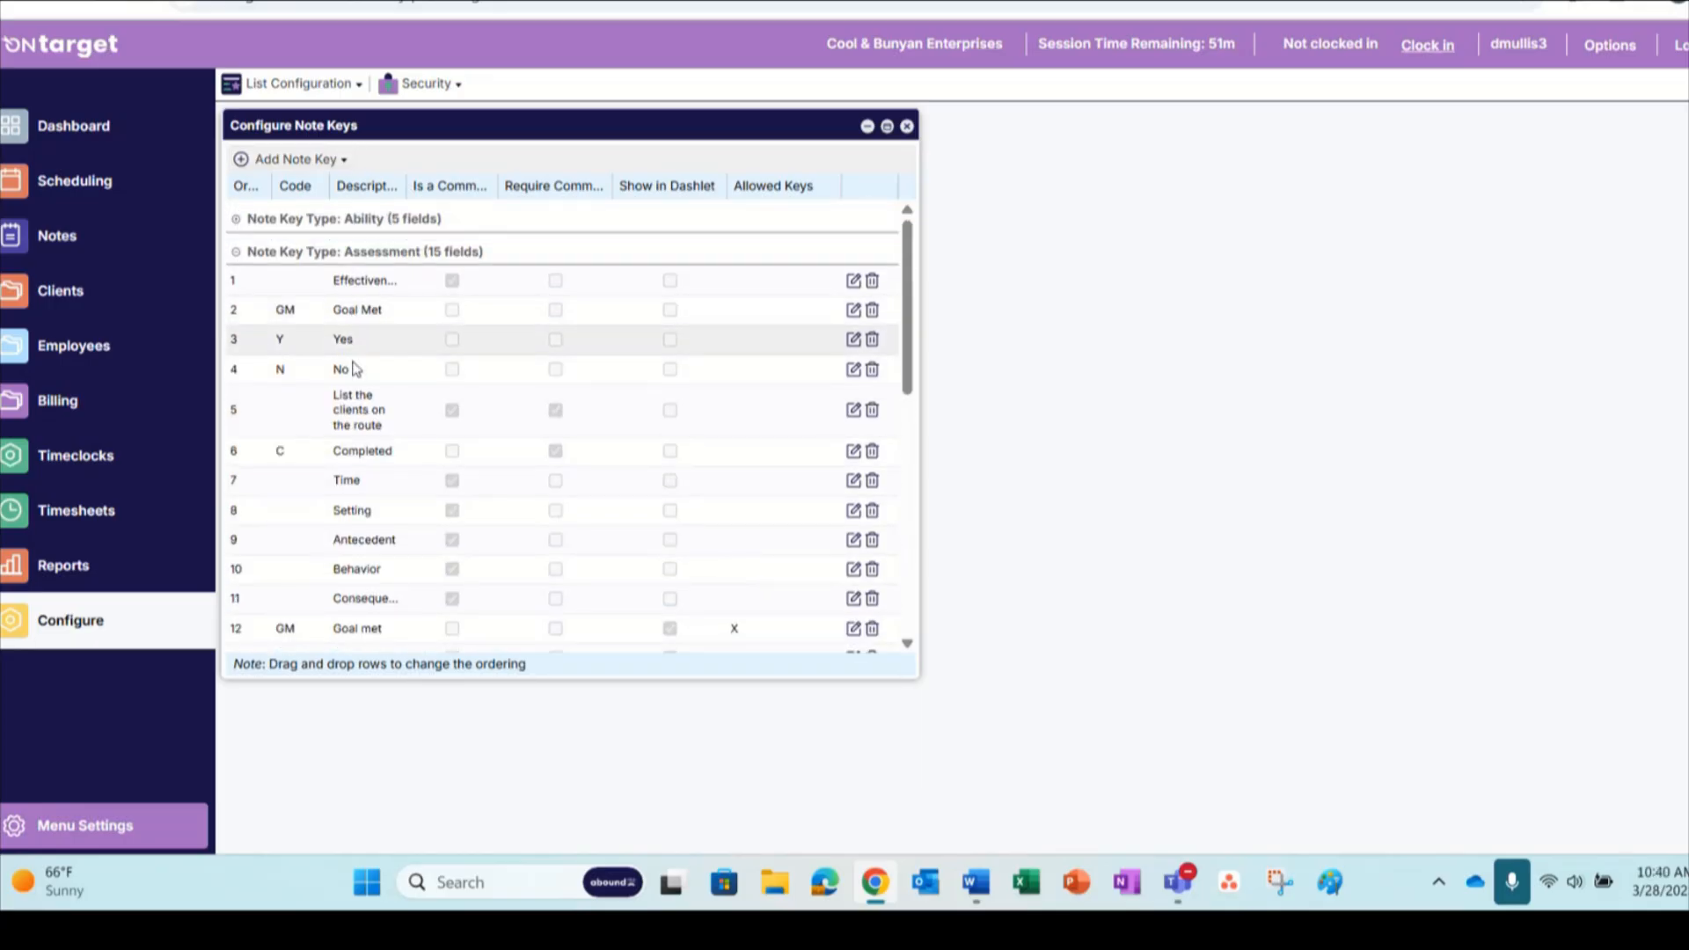
Reorder the Assessment note keys, placing Effectiveness below Goal Met and Time above Completed, and close the note key configuration
drag(359, 413, 346, 462)
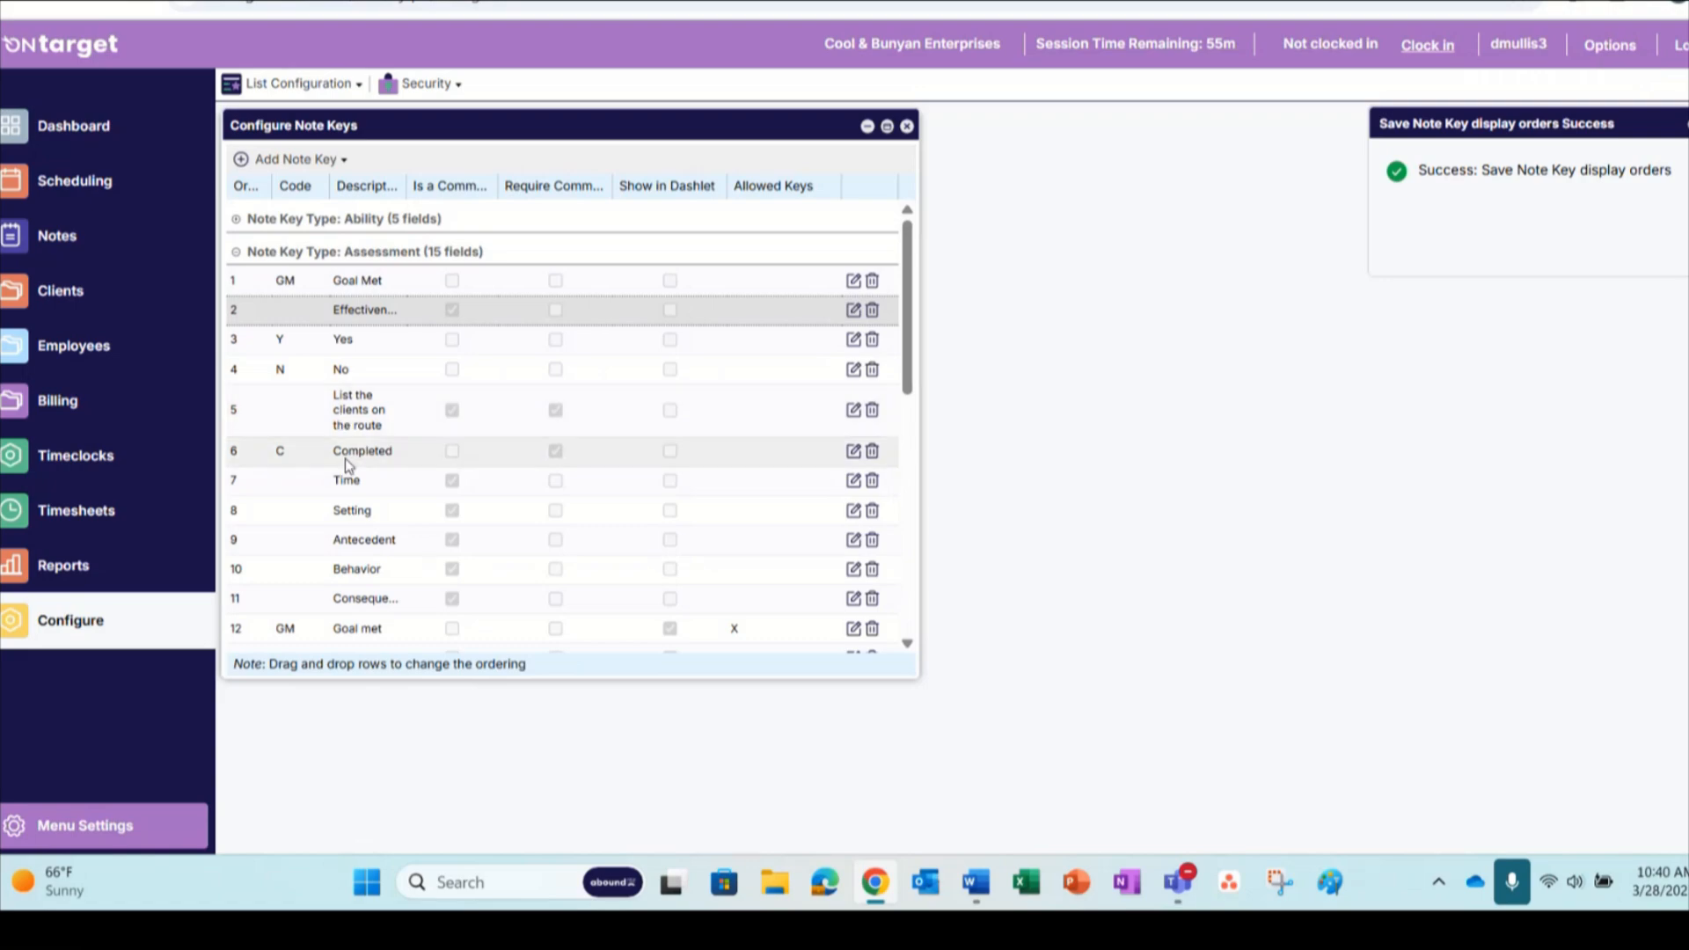
drag(350, 475, 343, 445)
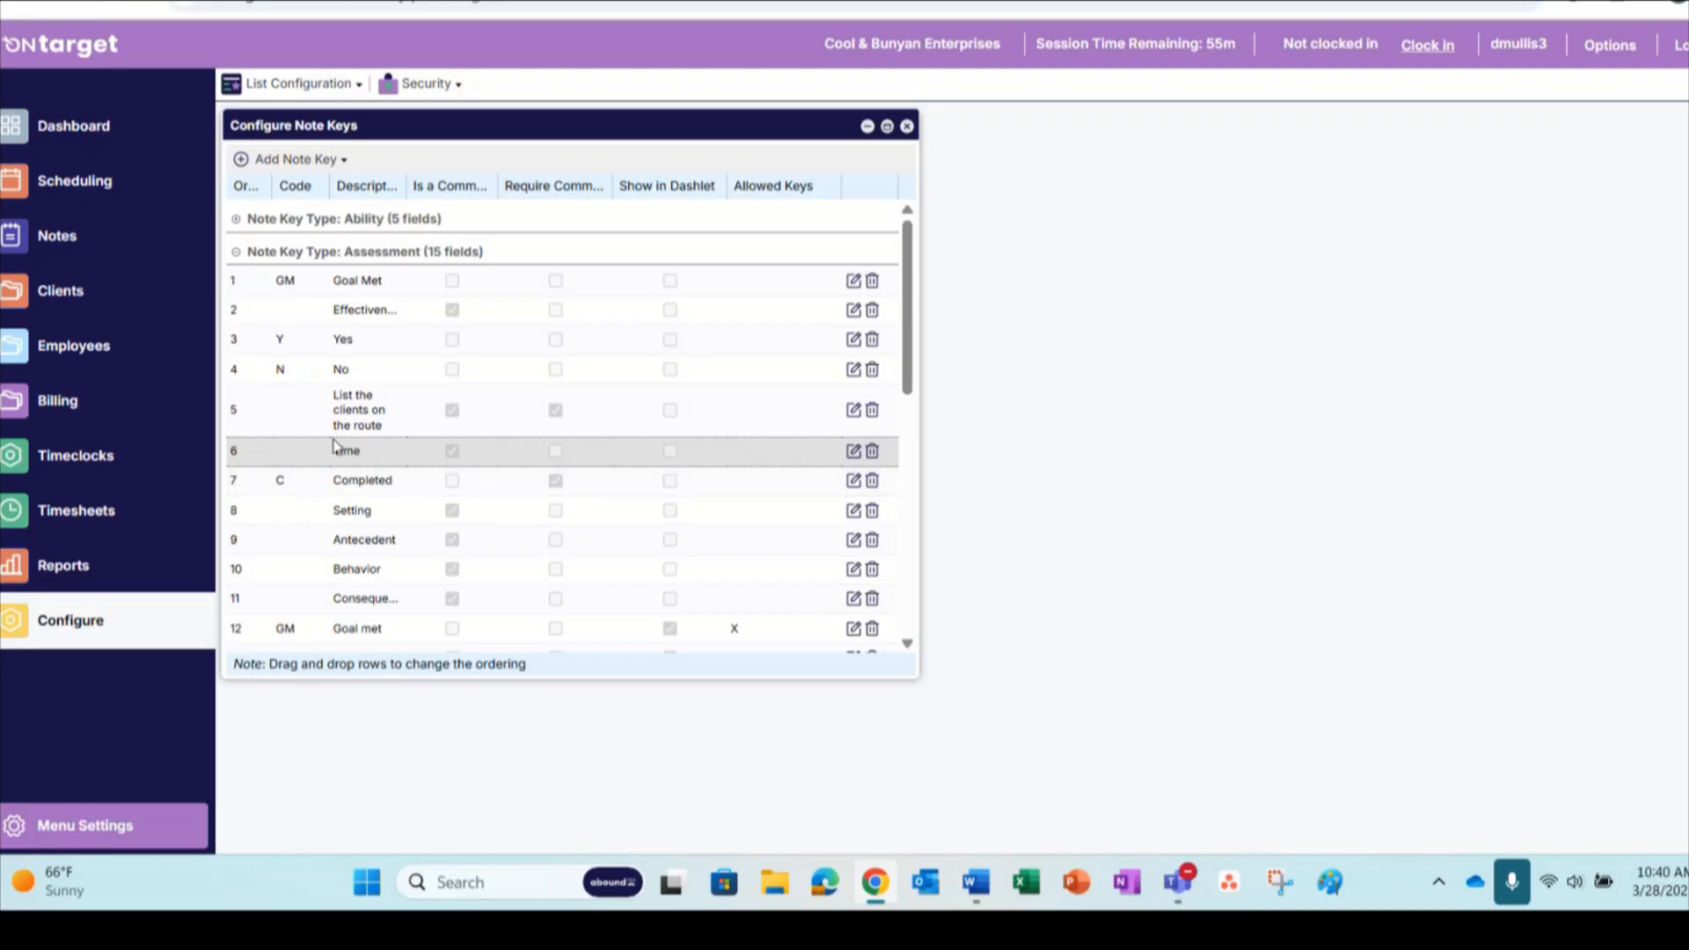
scroll(352, 352, down, 5)
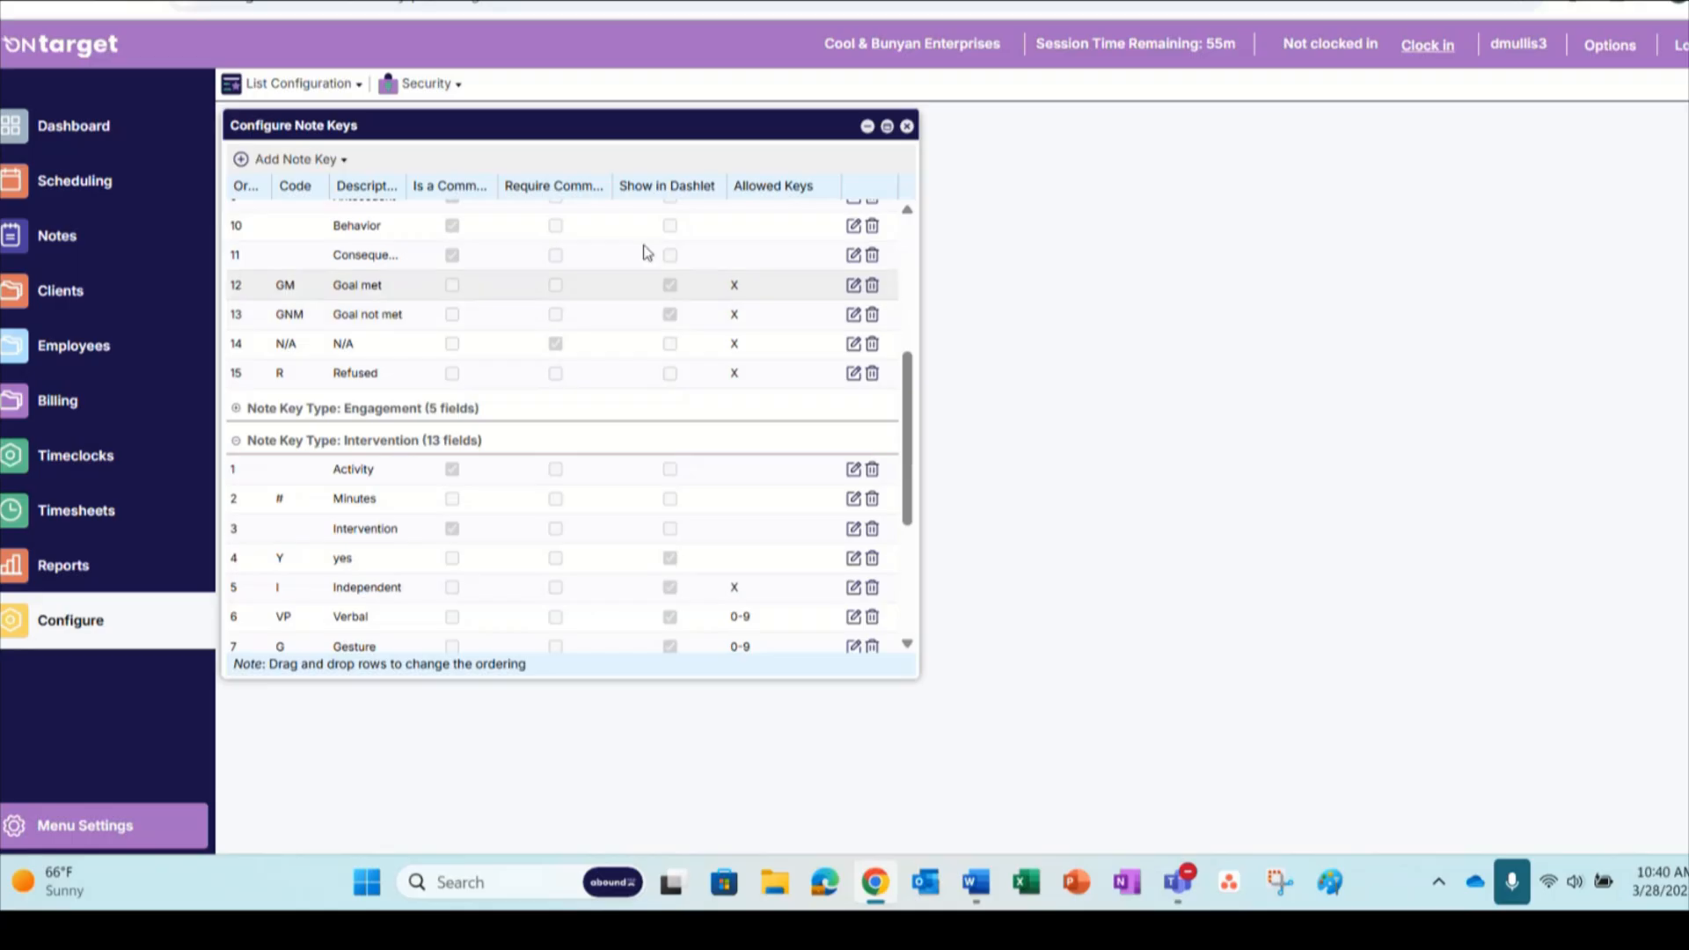
click(907, 127)
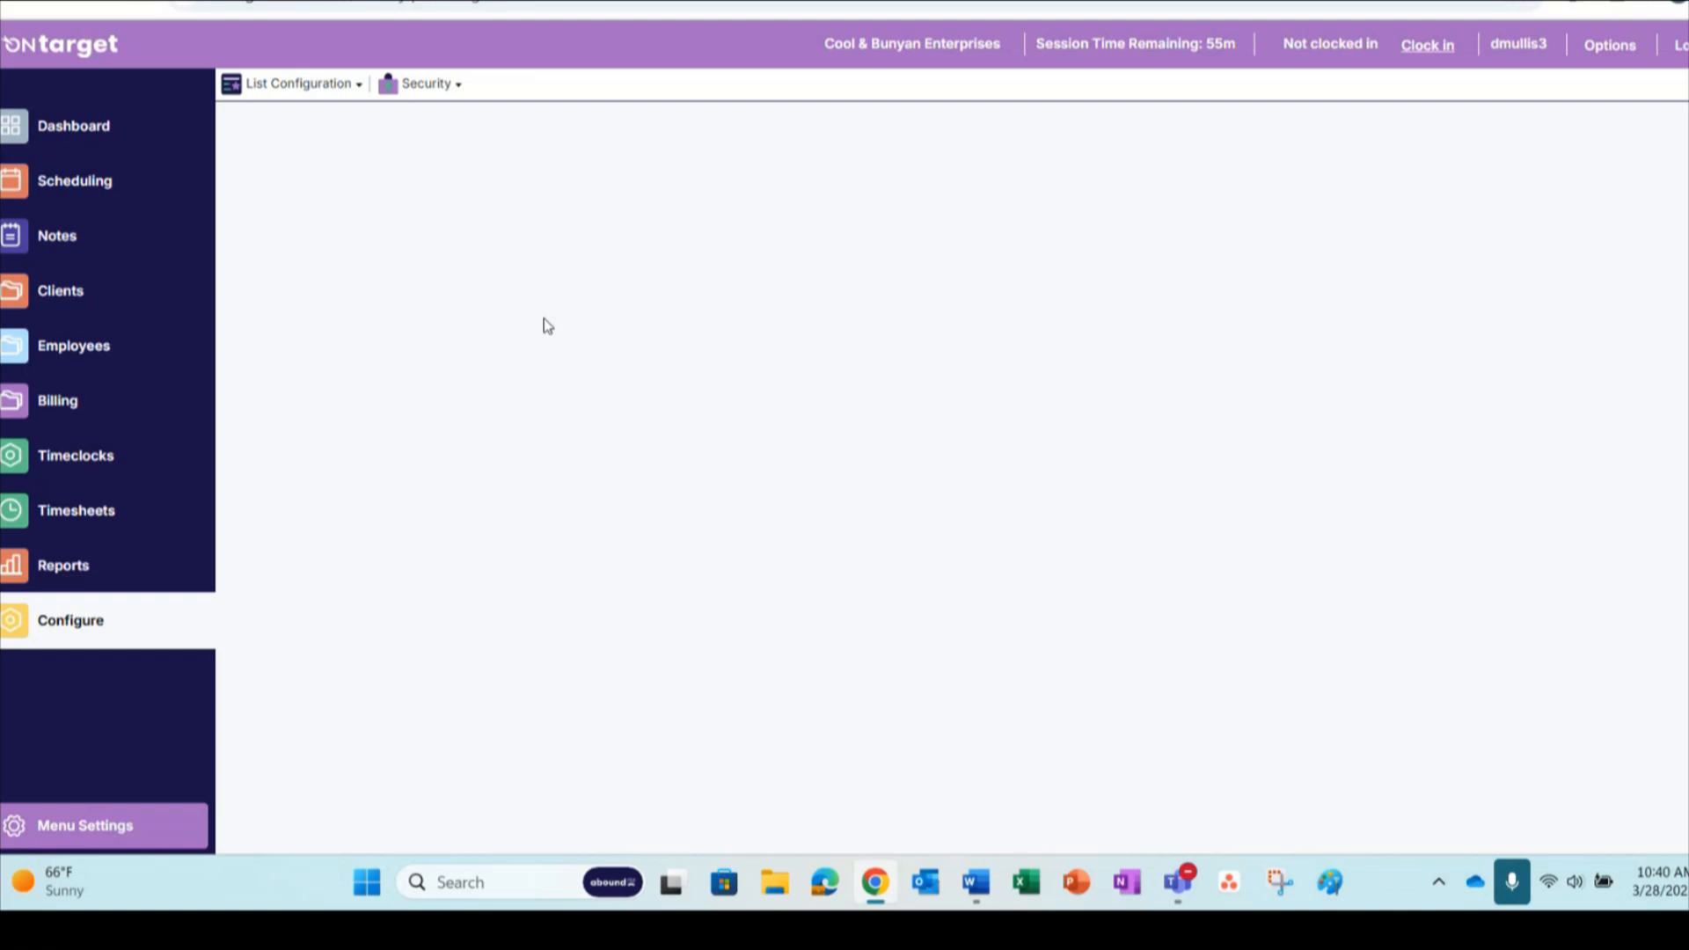
Open the note configuration for billing services and select the CN Ind-H2015 (H2015) service
click(53, 403)
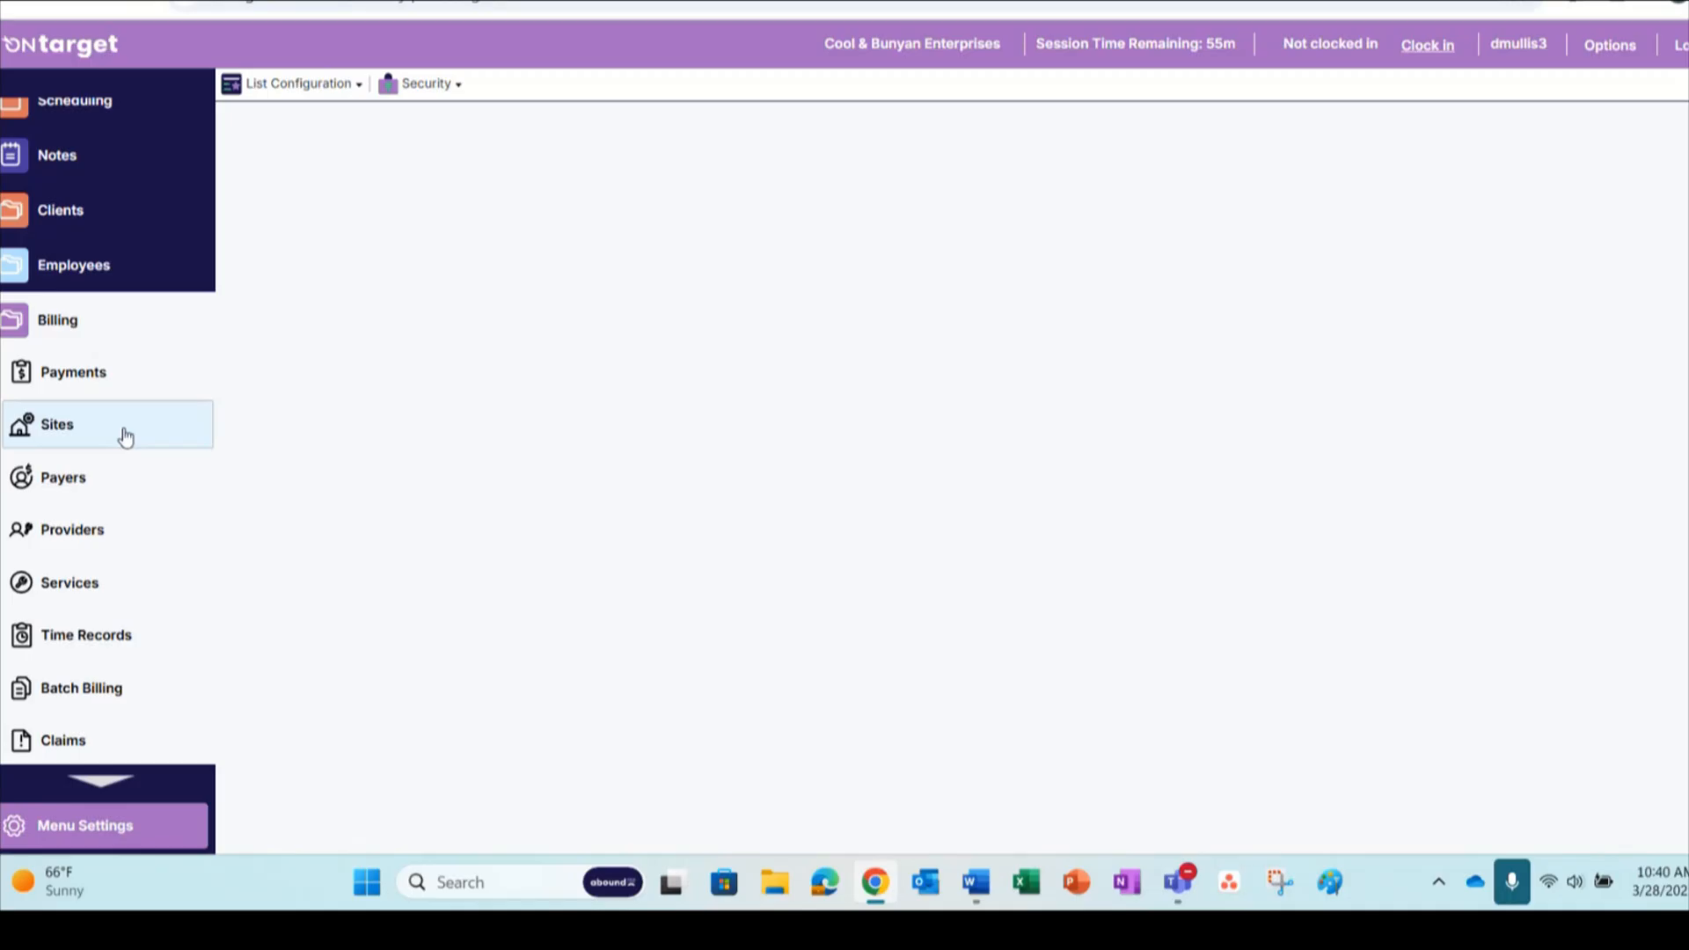
click(63, 585)
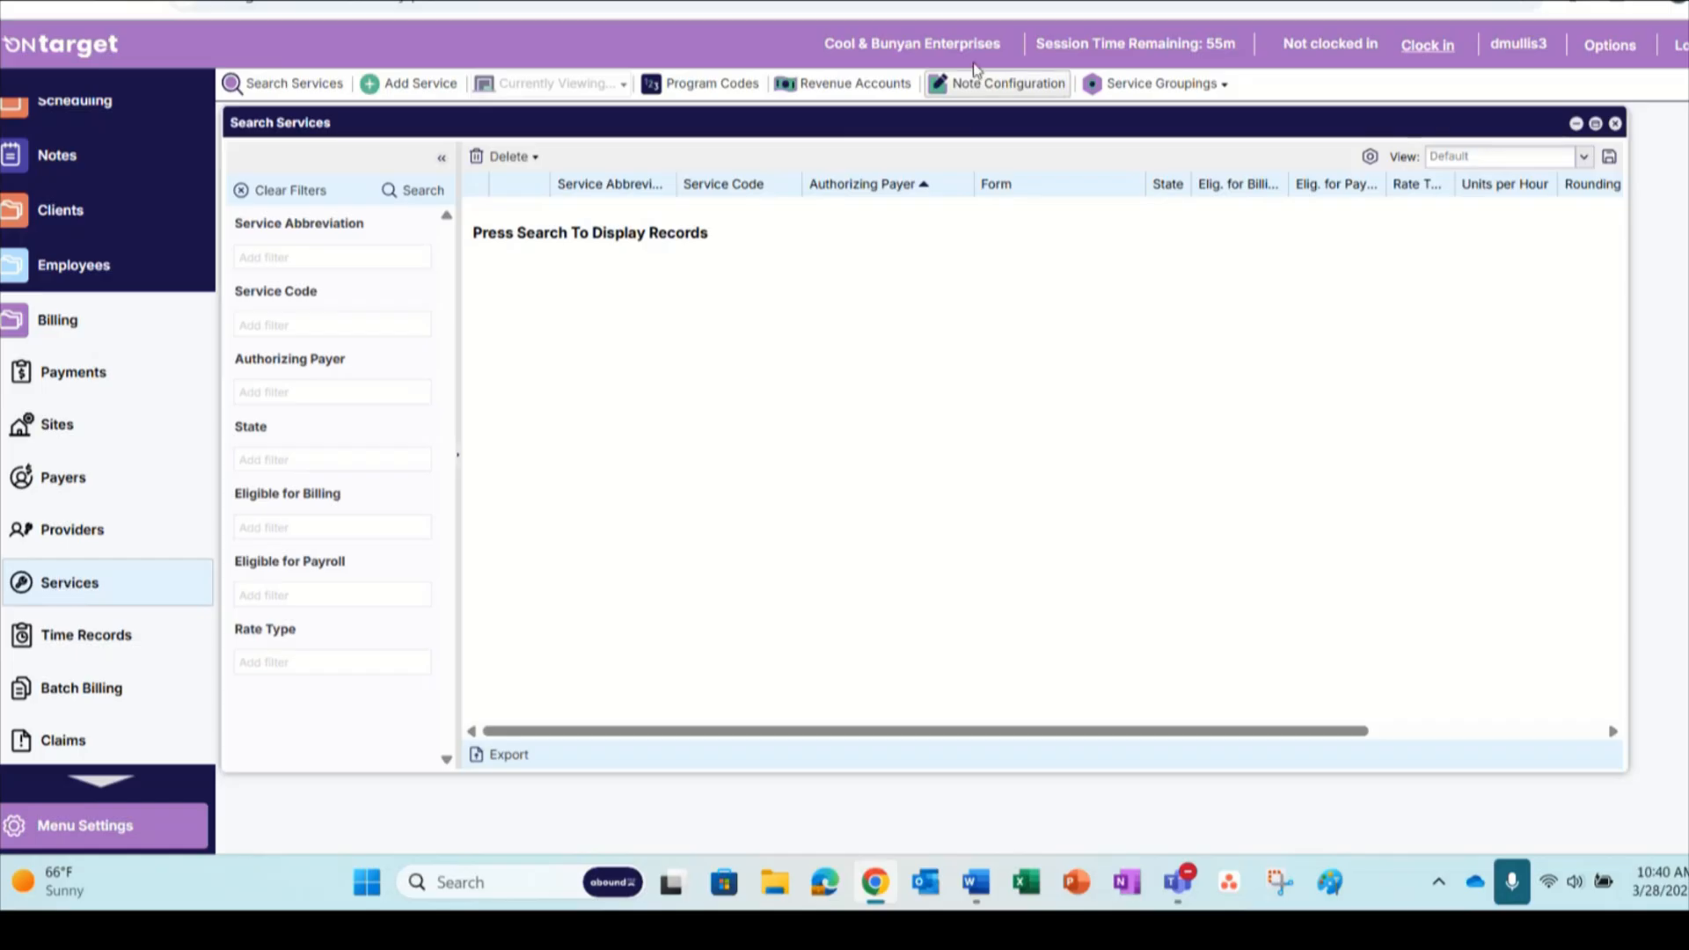
click(995, 85)
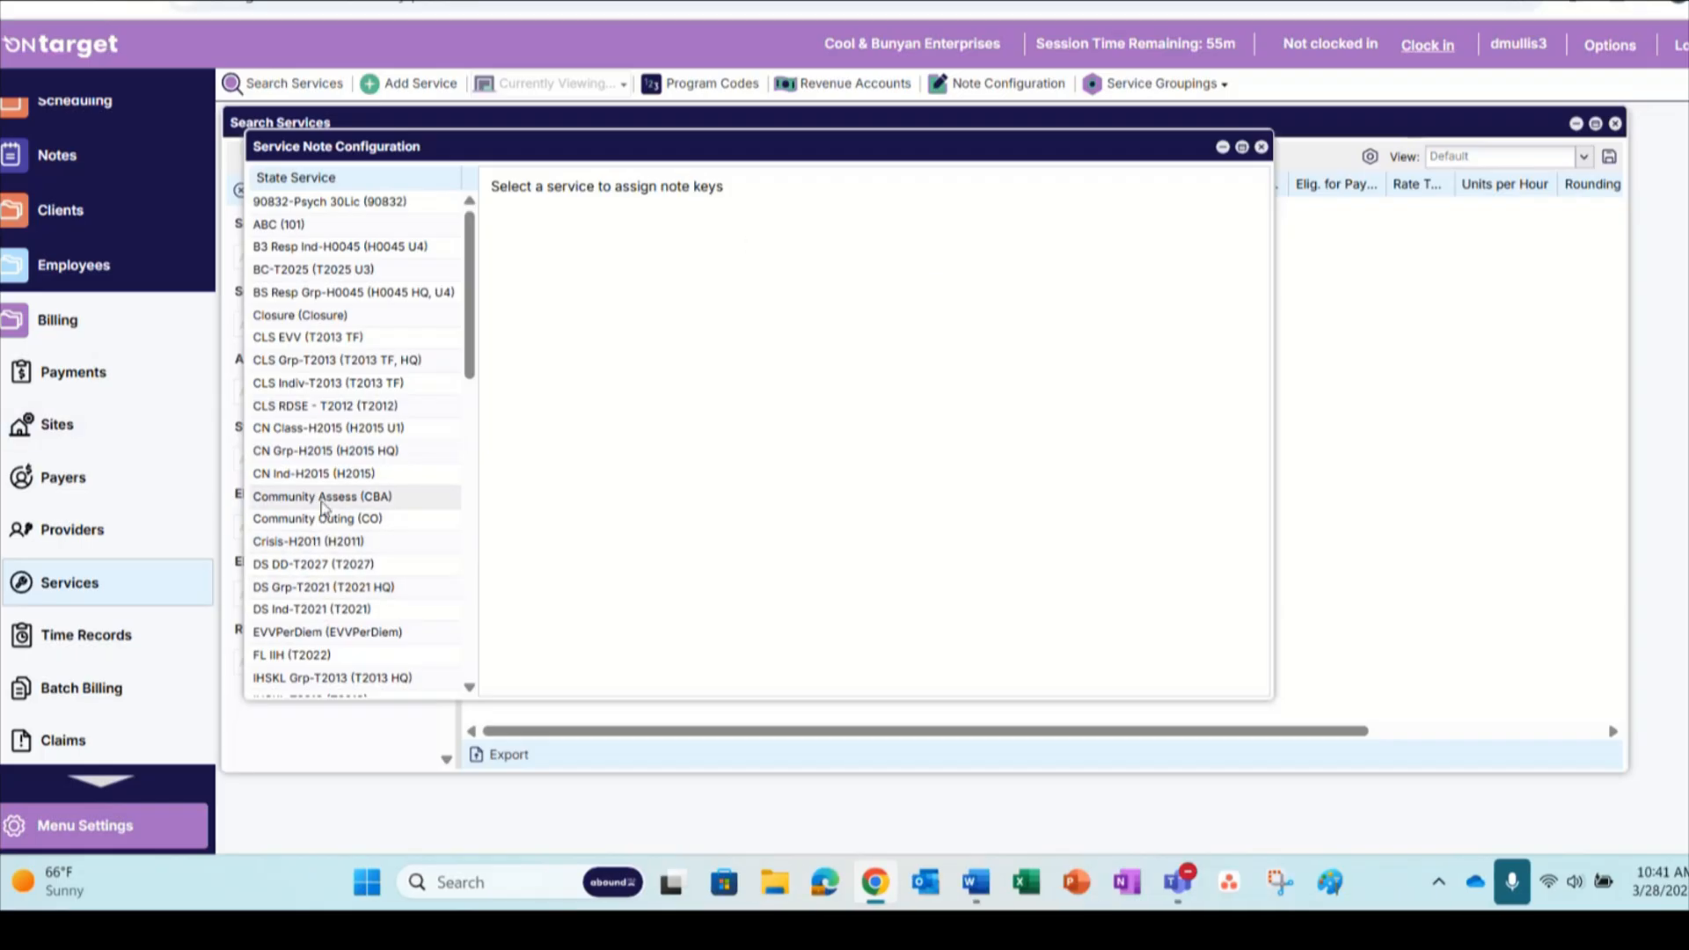
click(326, 475)
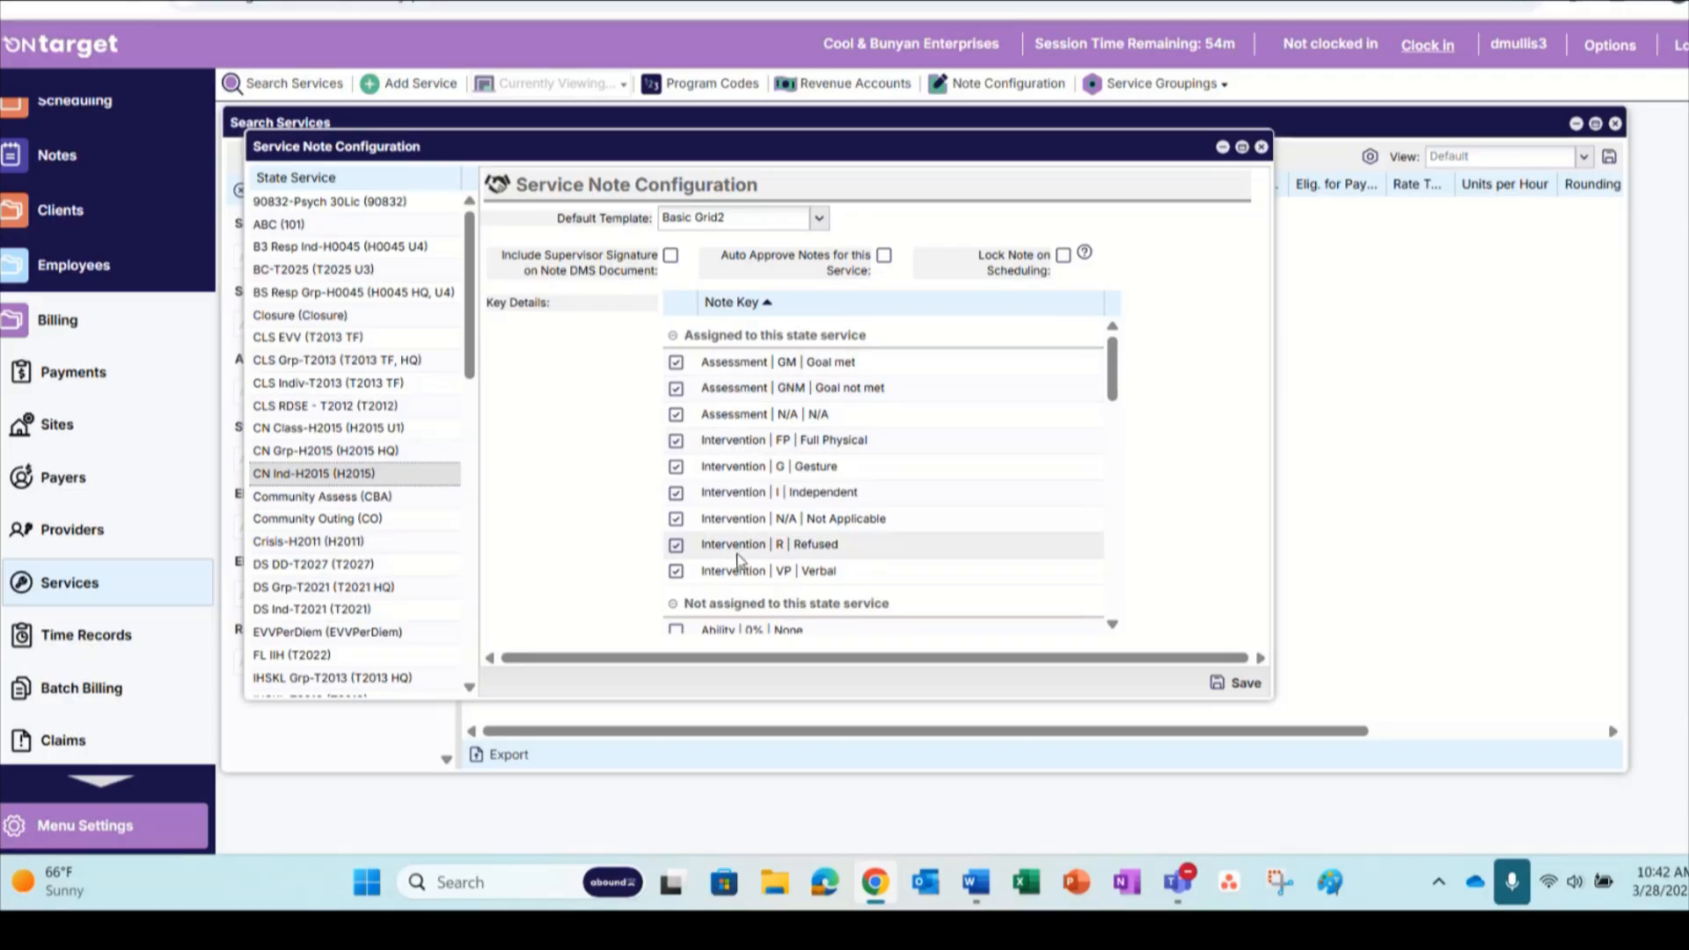
Try assigning the Assessment | N | No key to the CN Ind-H2015 service, unassign it and close the service note configuration
scroll(792, 440, down, 2)
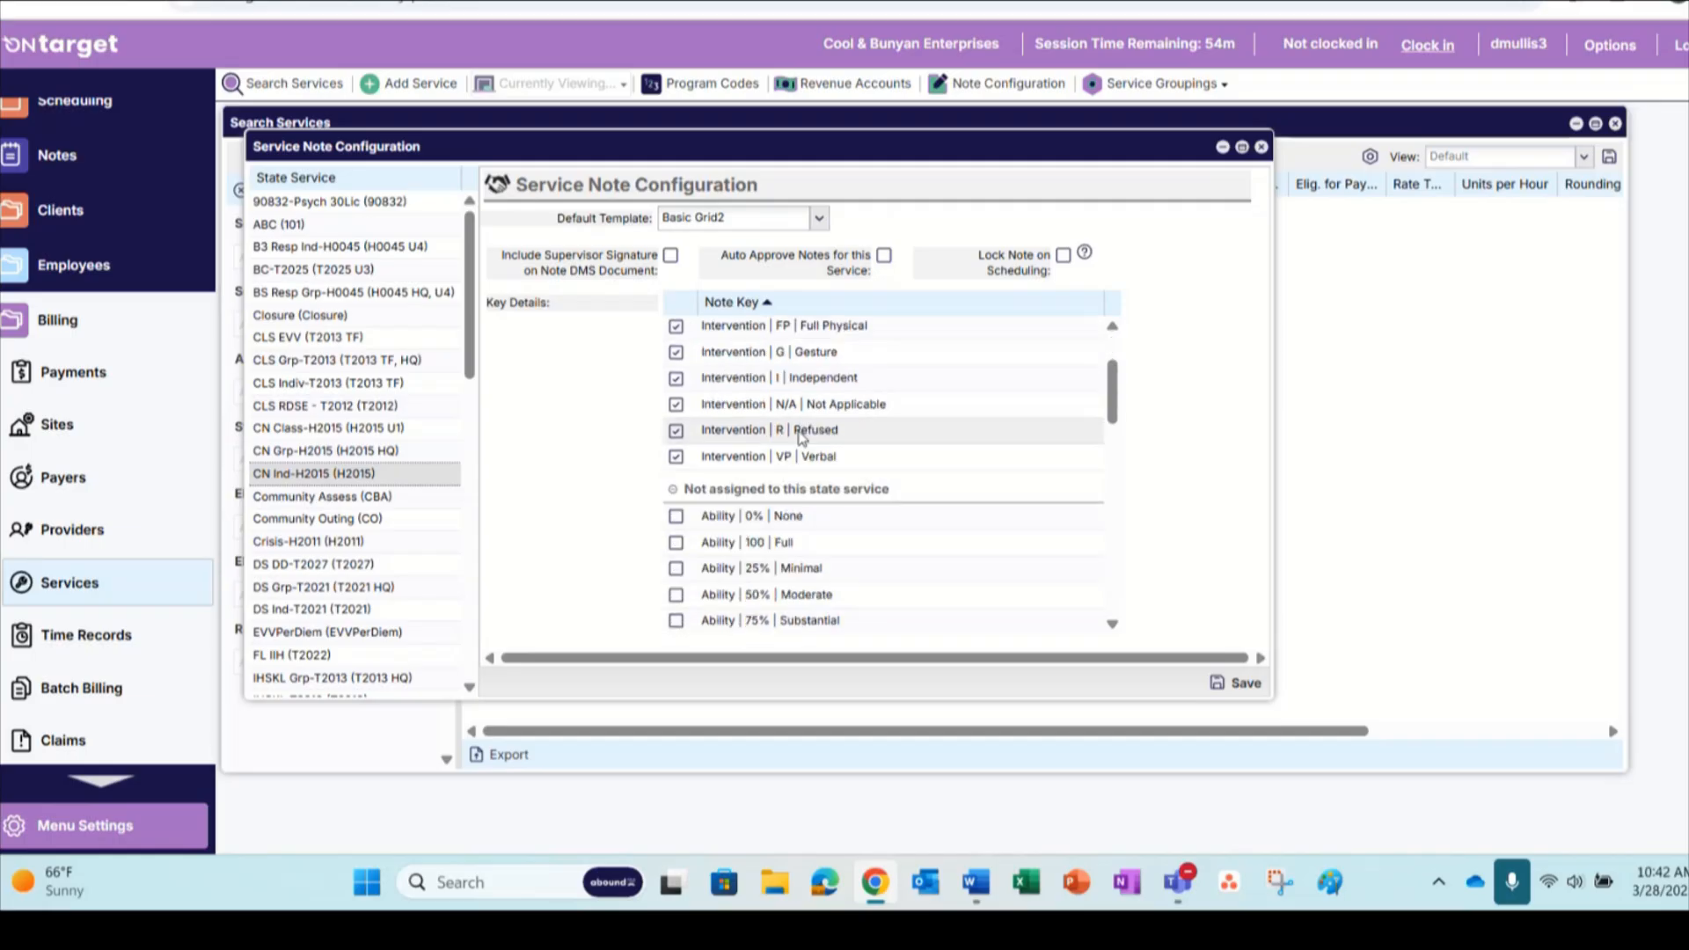
scroll(705, 430, down, 6)
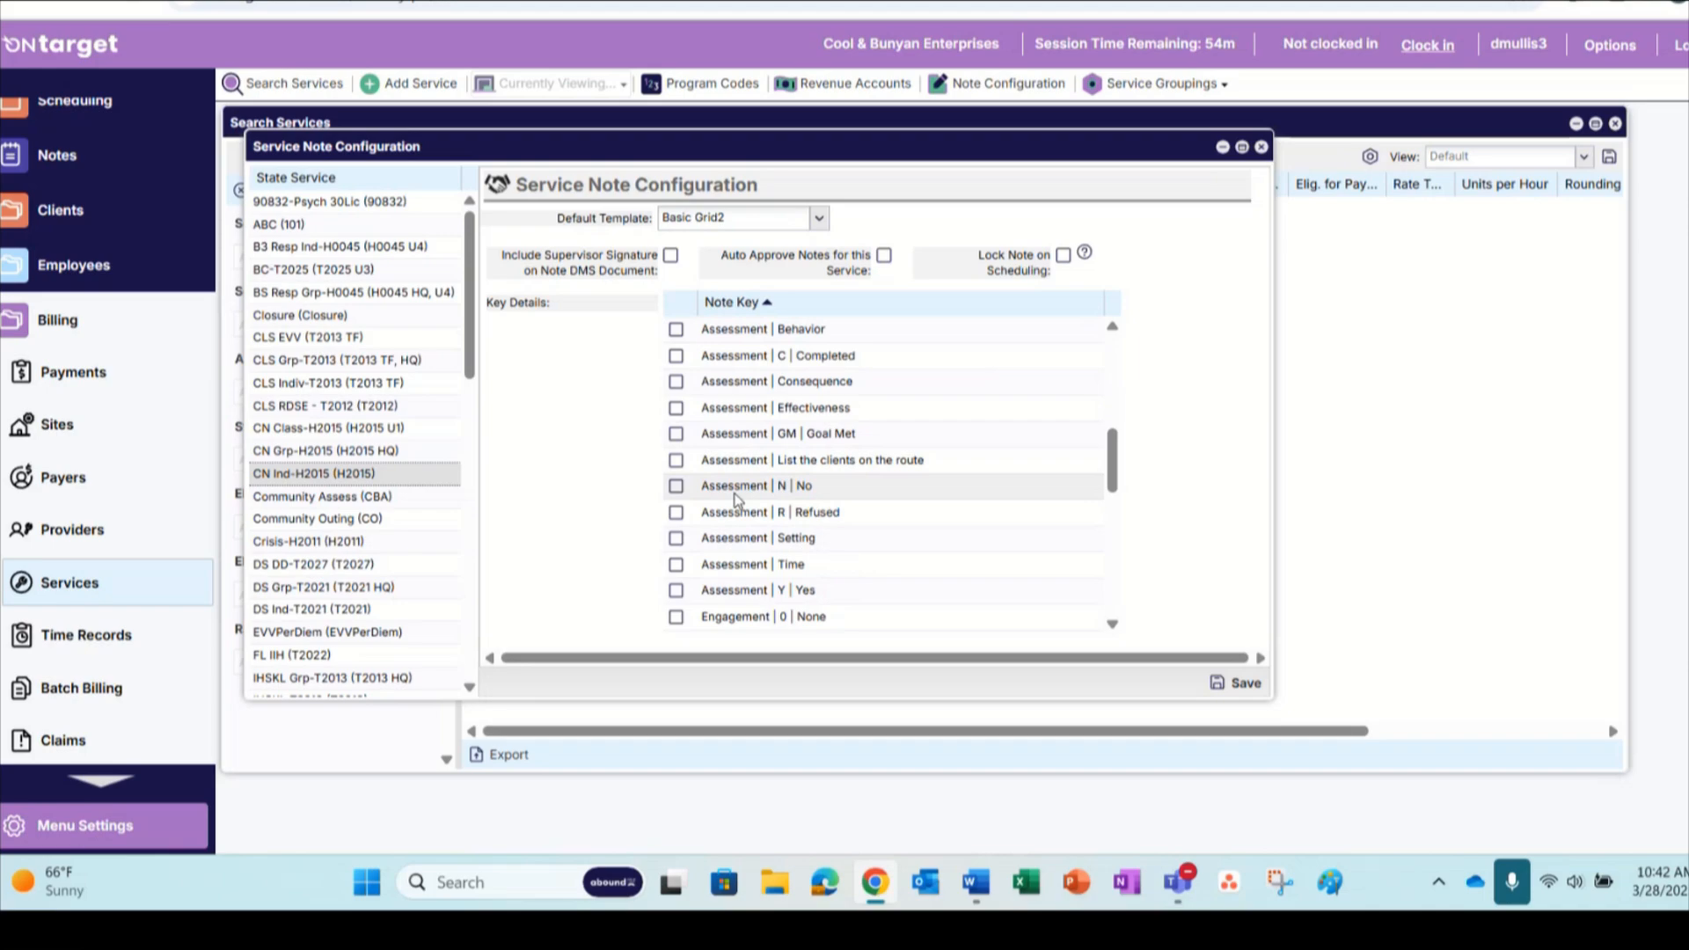
scroll(731, 514, down, 5)
scroll(744, 563, up, 5)
click(676, 486)
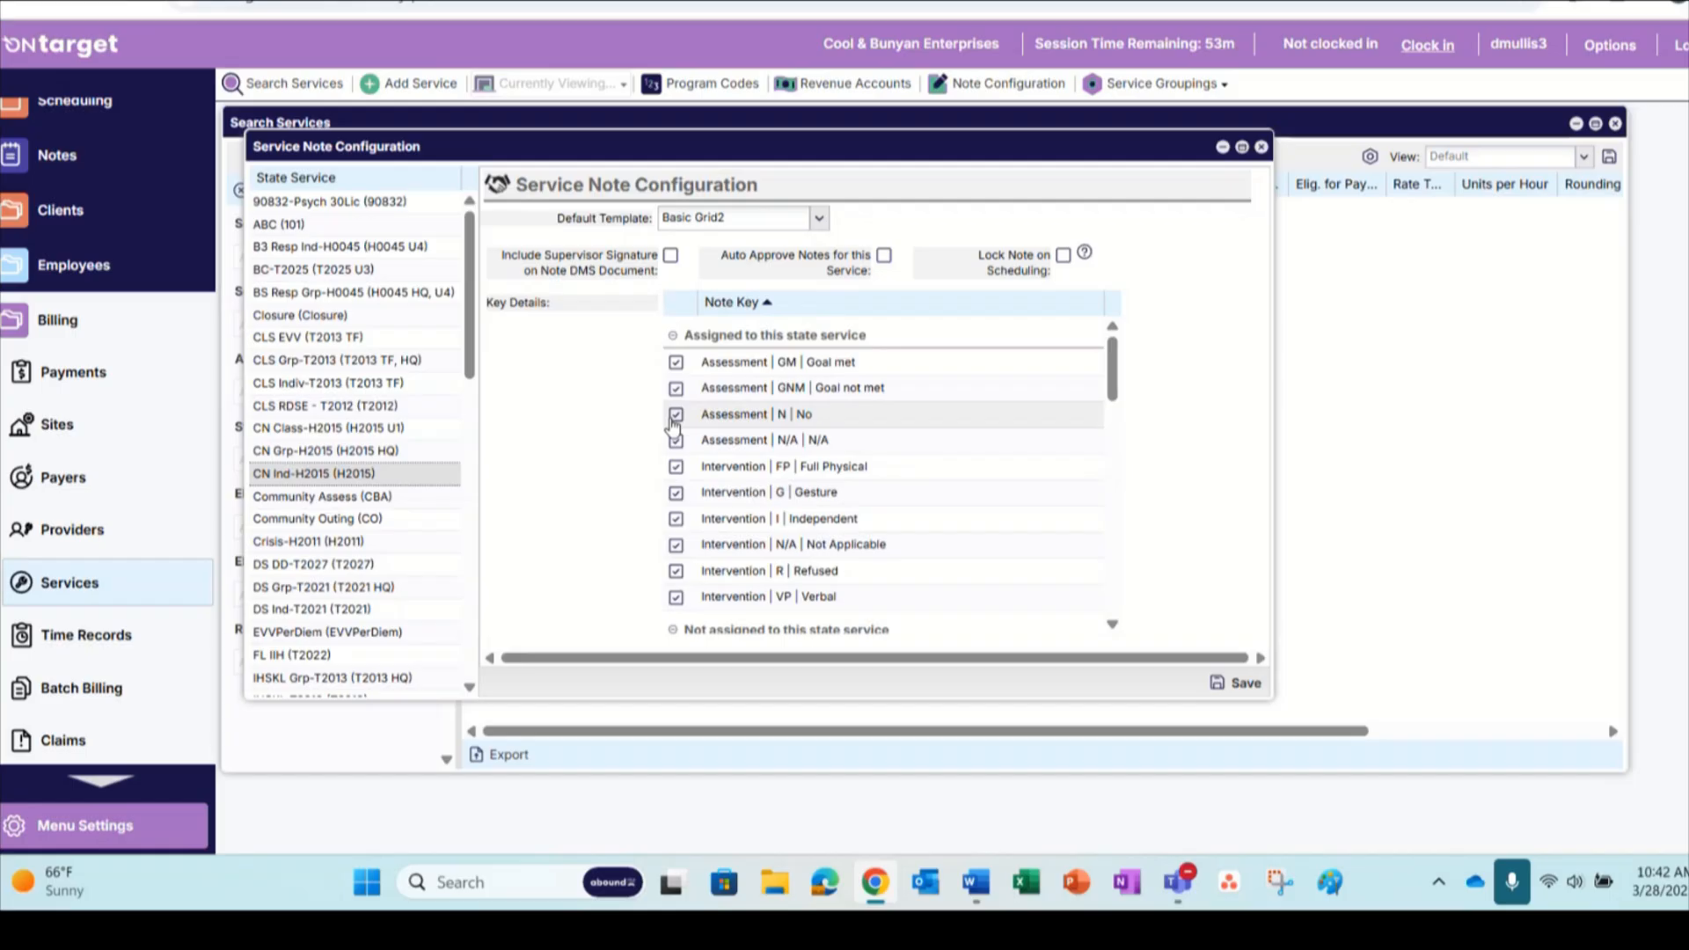
click(675, 413)
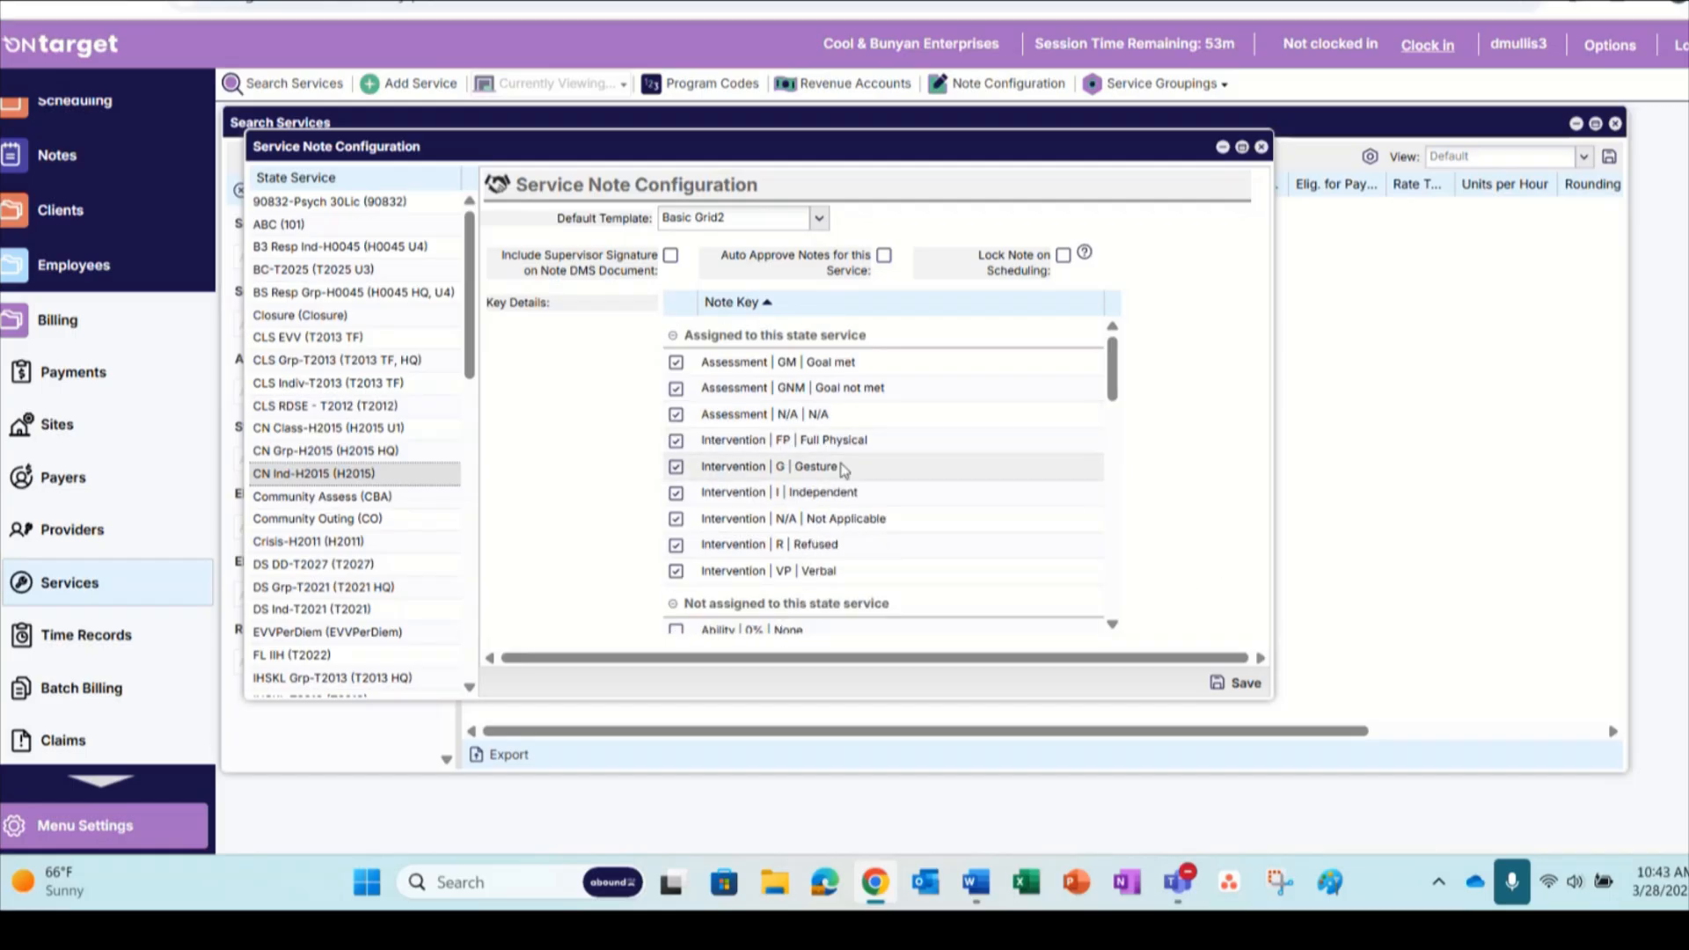
click(1262, 147)
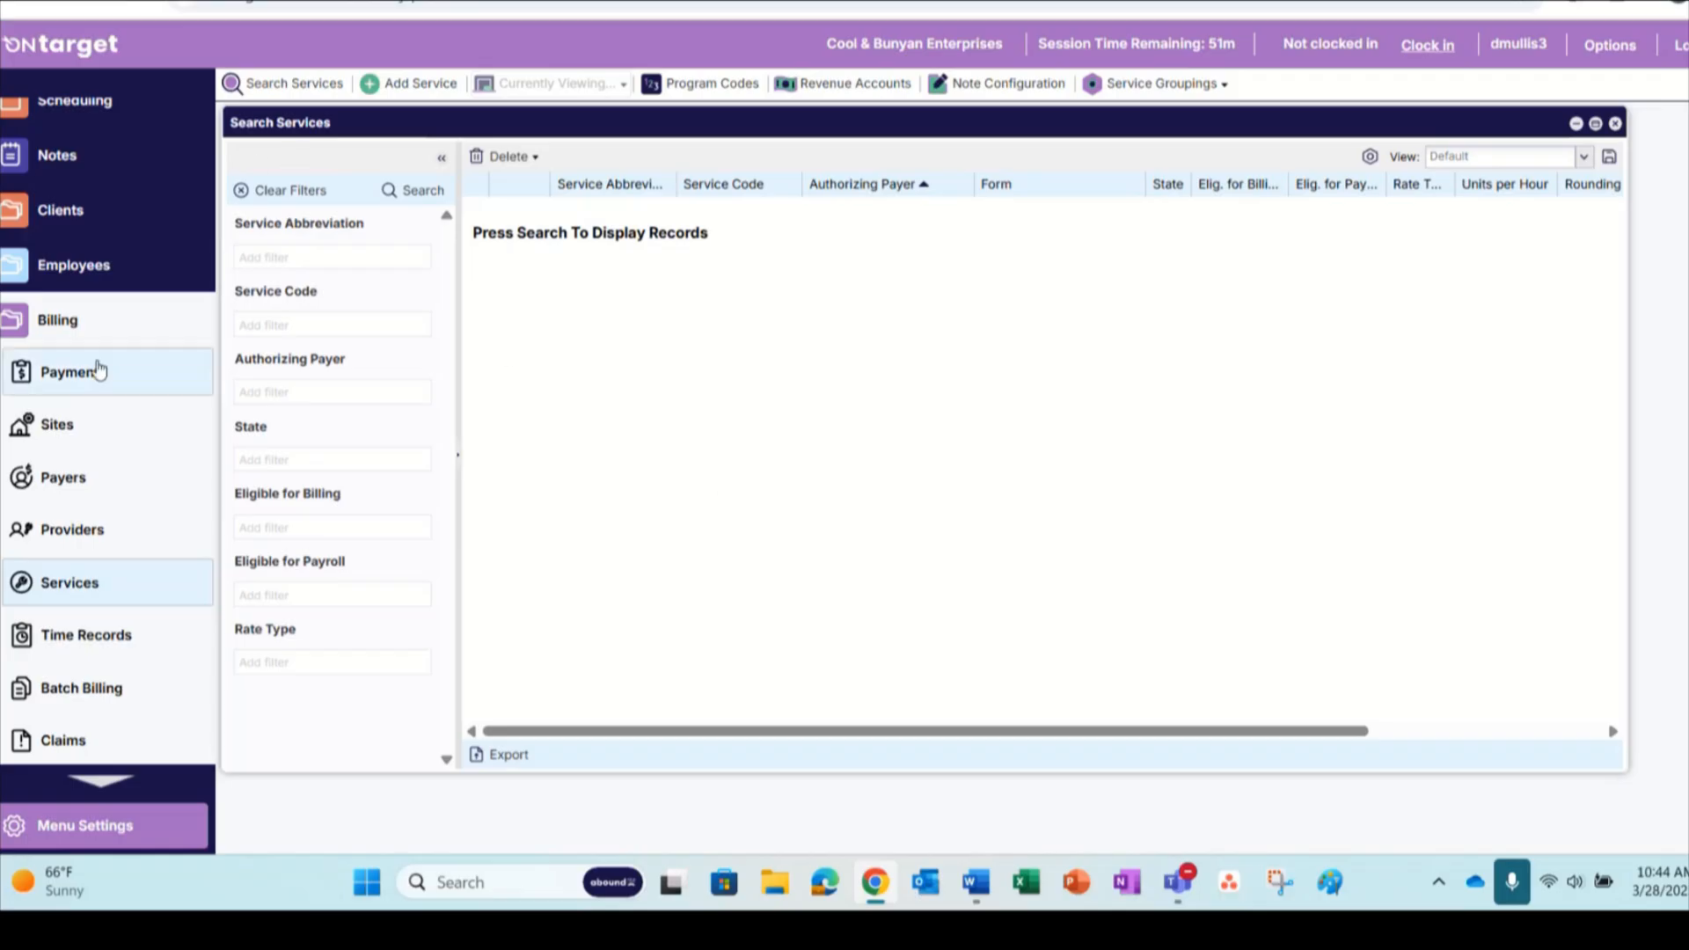
Open the clients' Key Rule Templates and display the template set named New Template
click(3, 338)
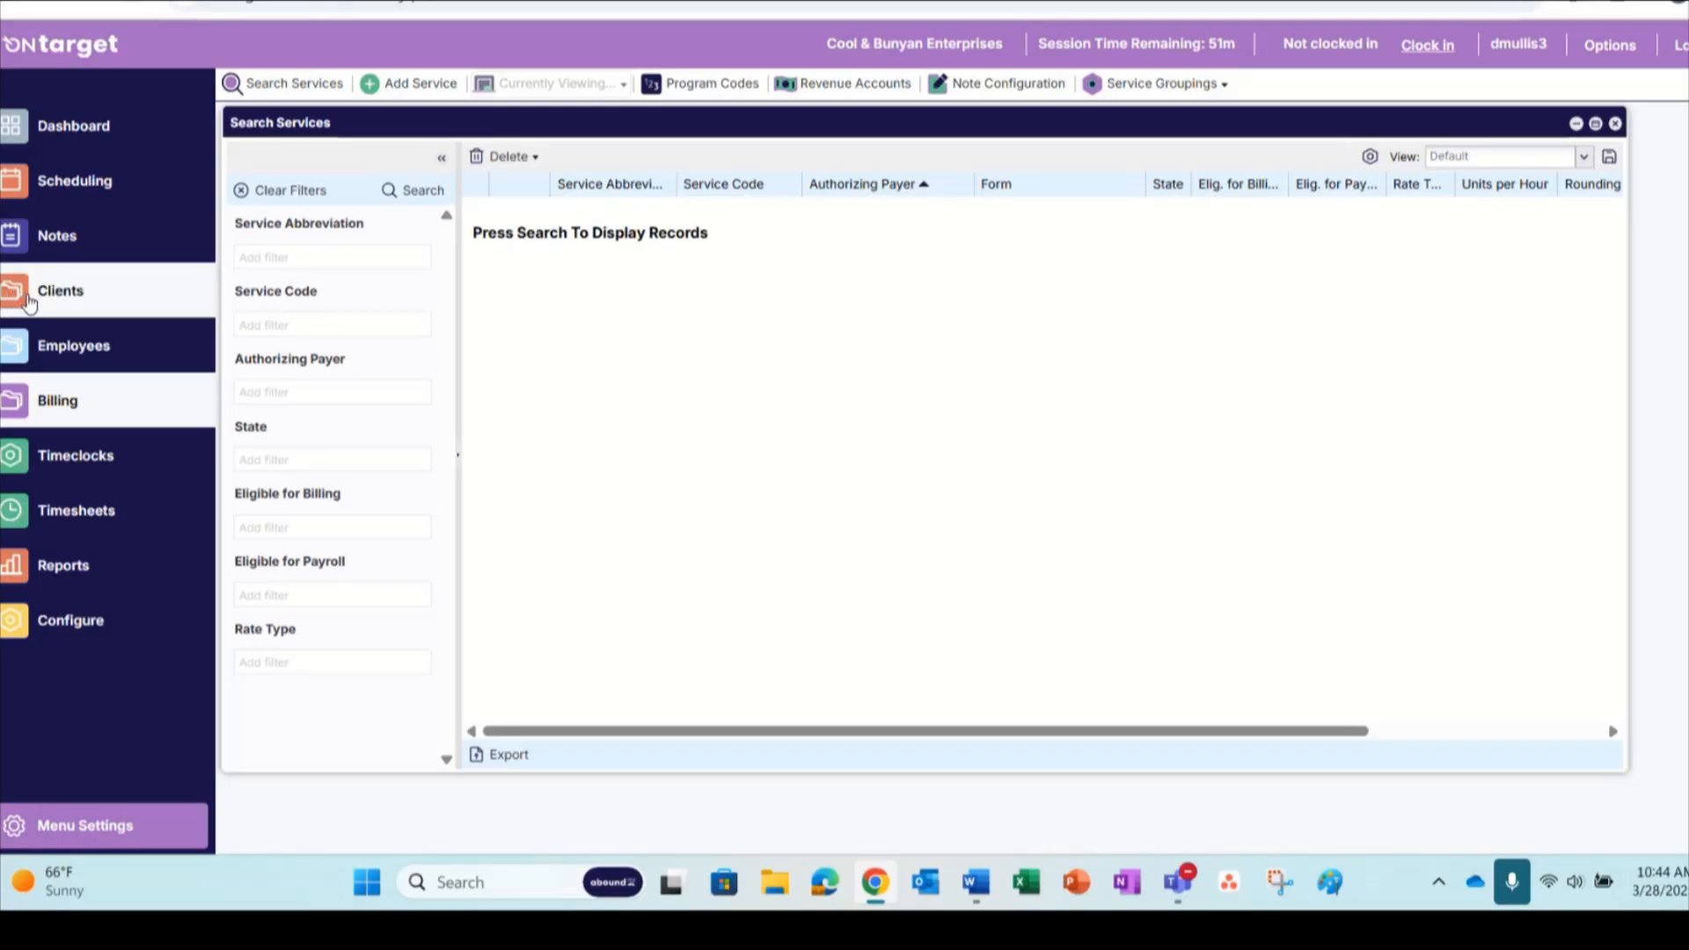
click(29, 303)
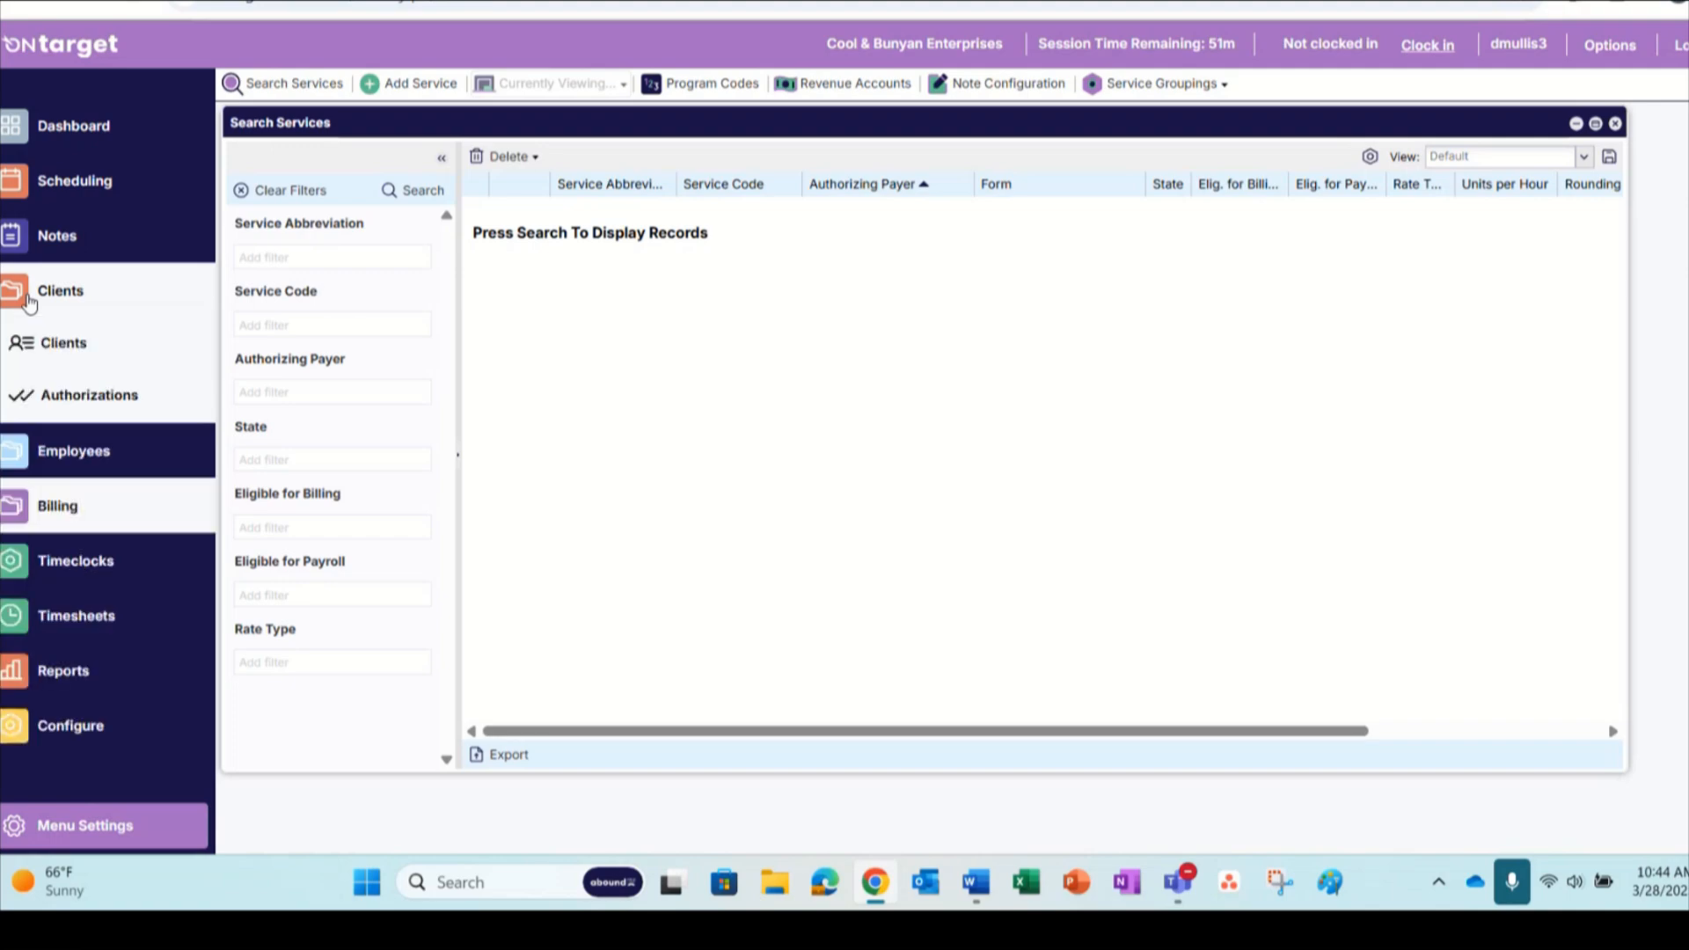
click(64, 345)
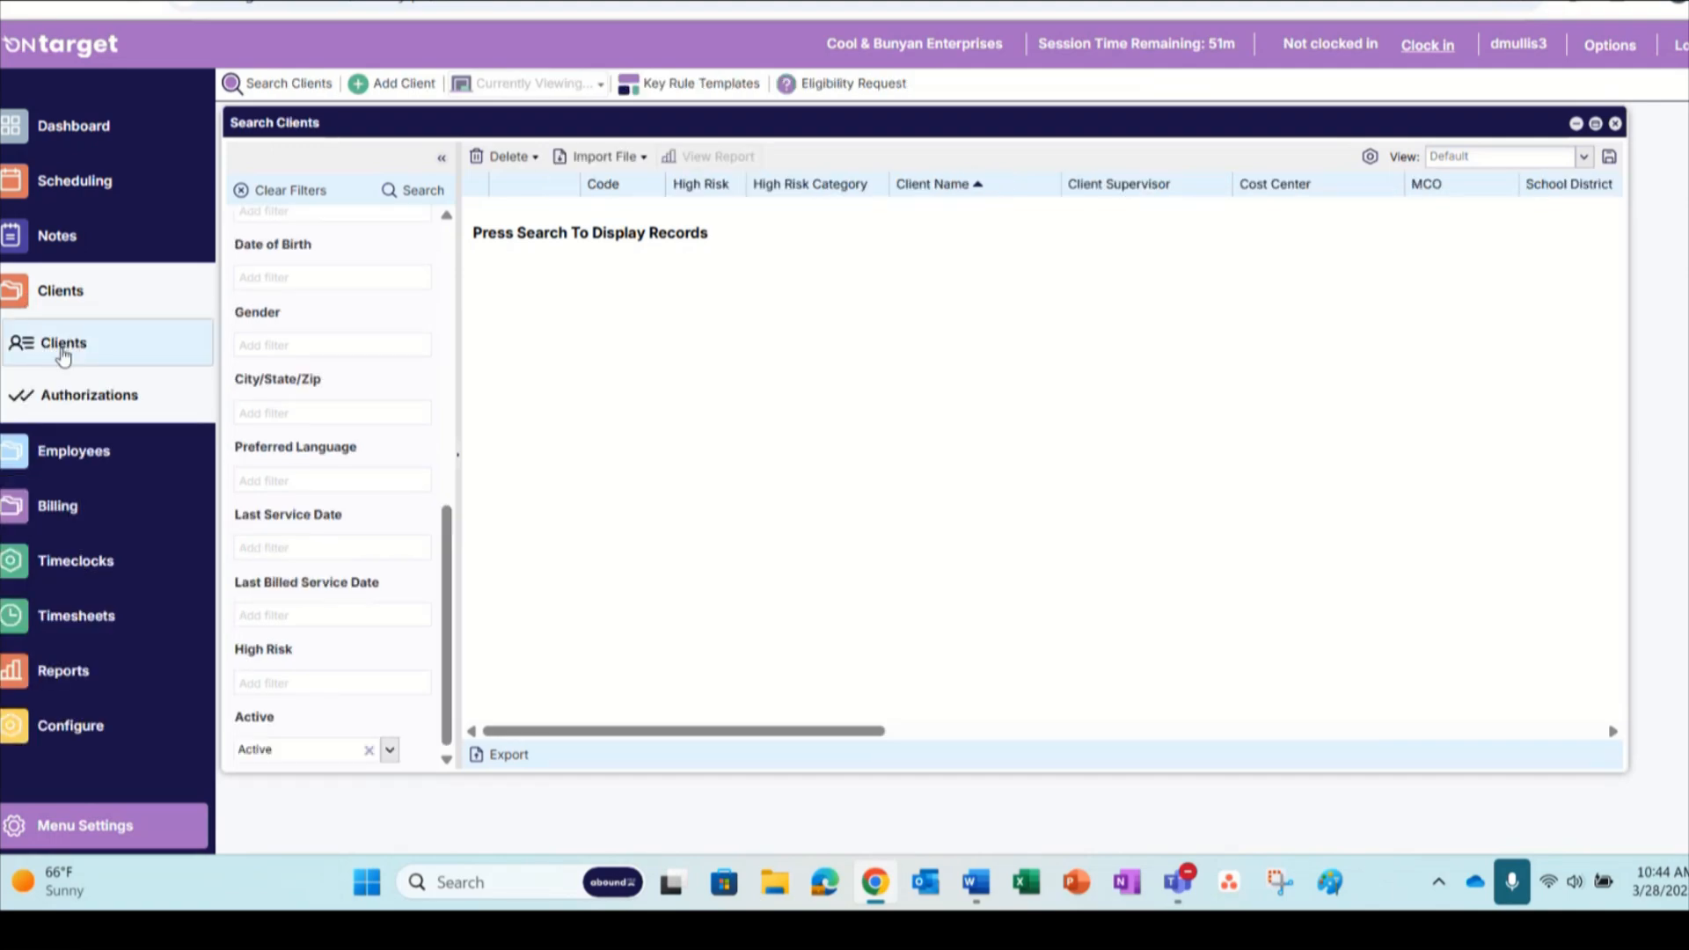
click(691, 85)
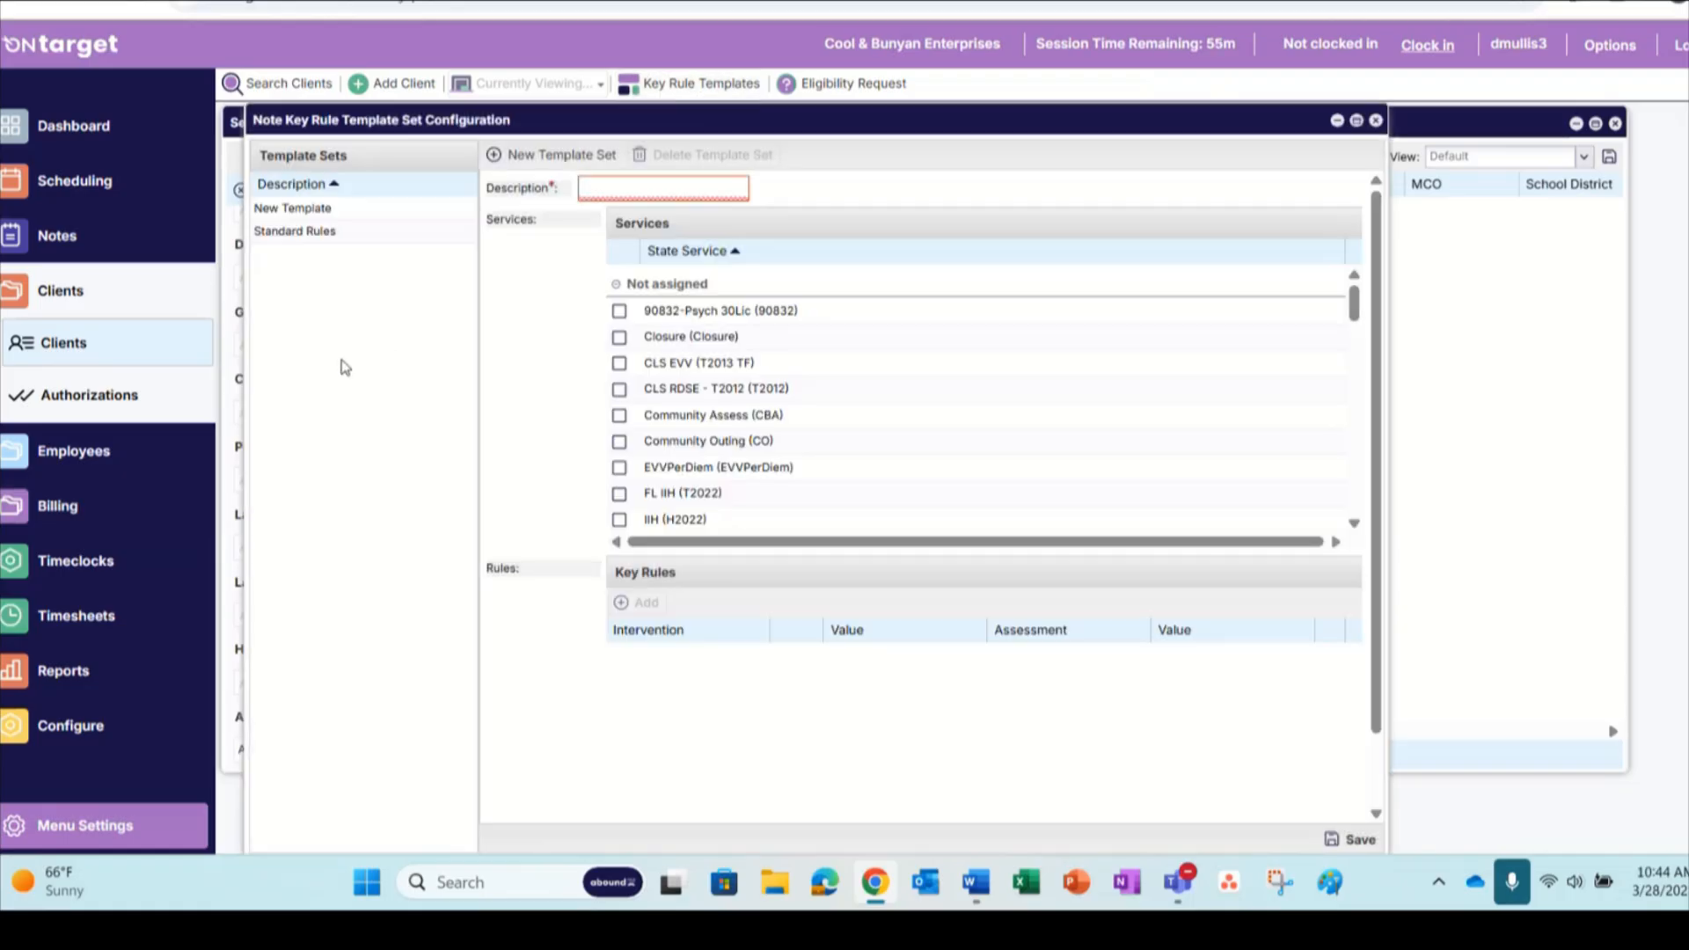
click(292, 214)
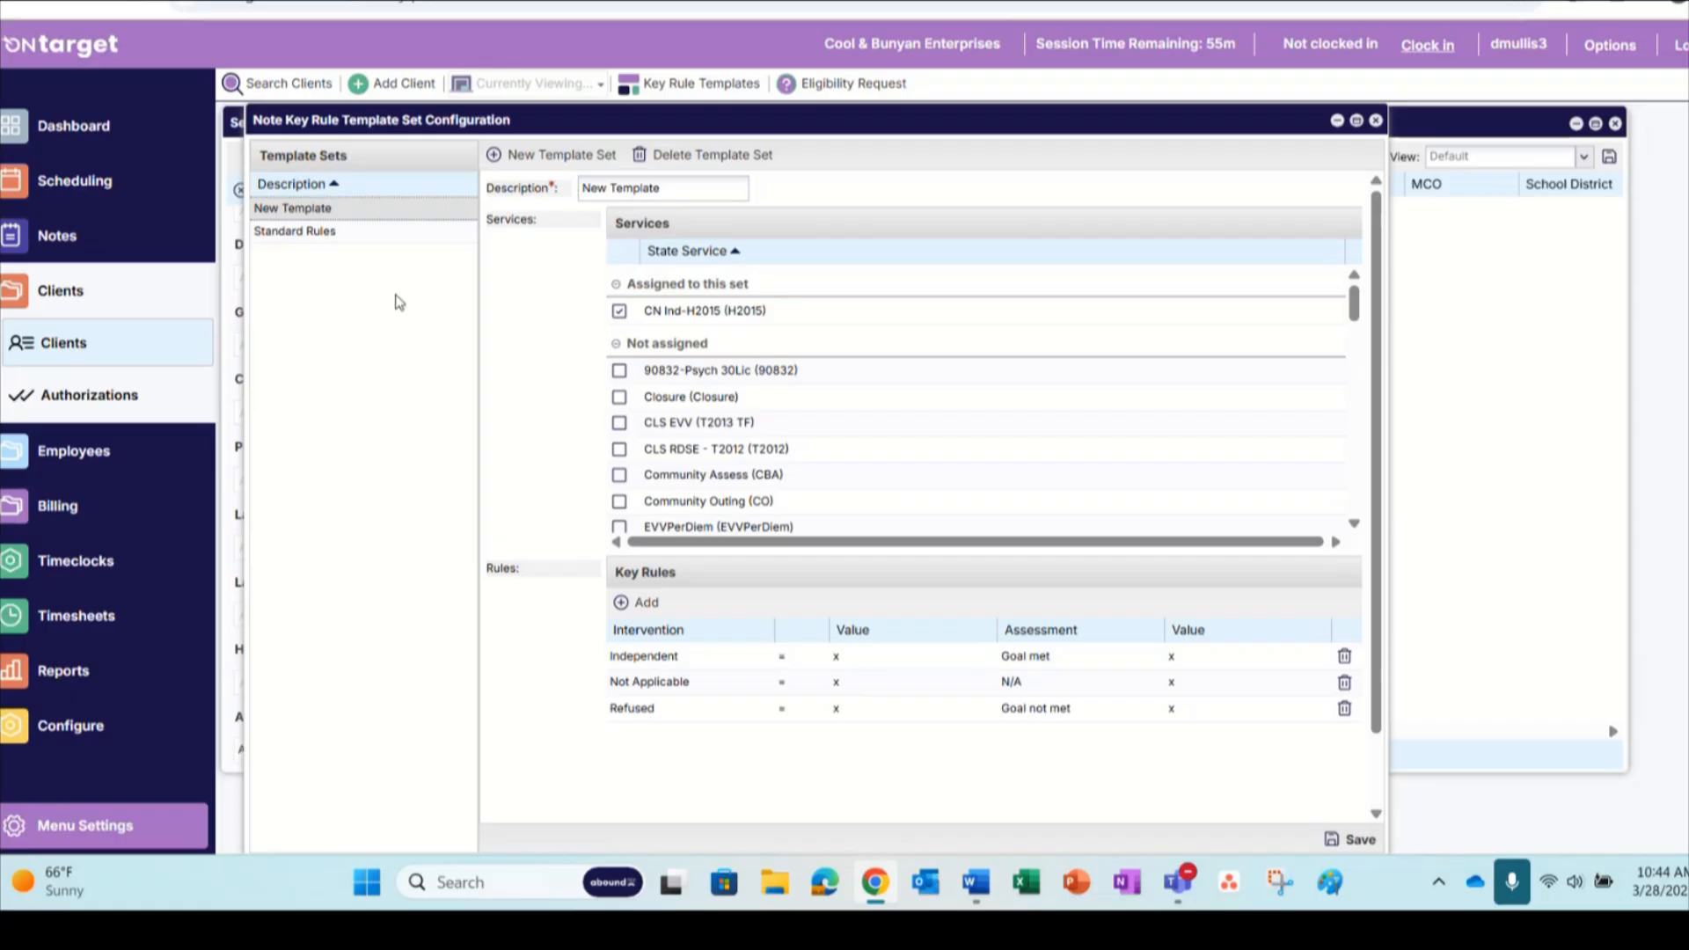
Start a blank template set, leave it unsaved, and review the services assigned to the Standard Rules template set
click(543, 158)
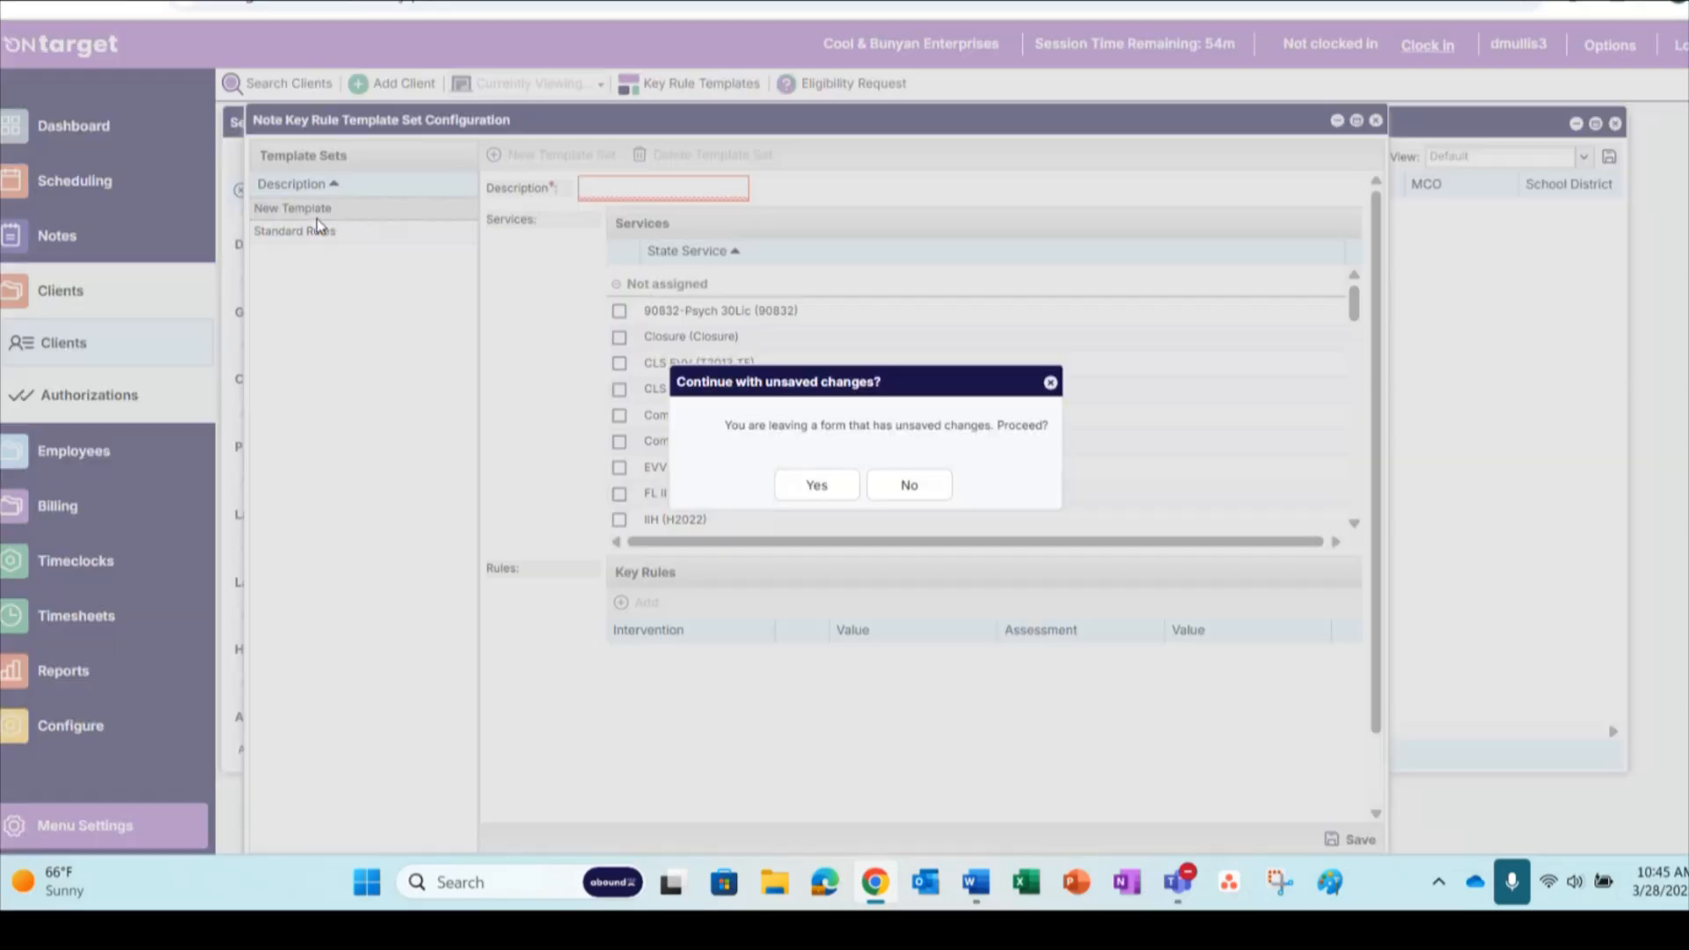
click(315, 212)
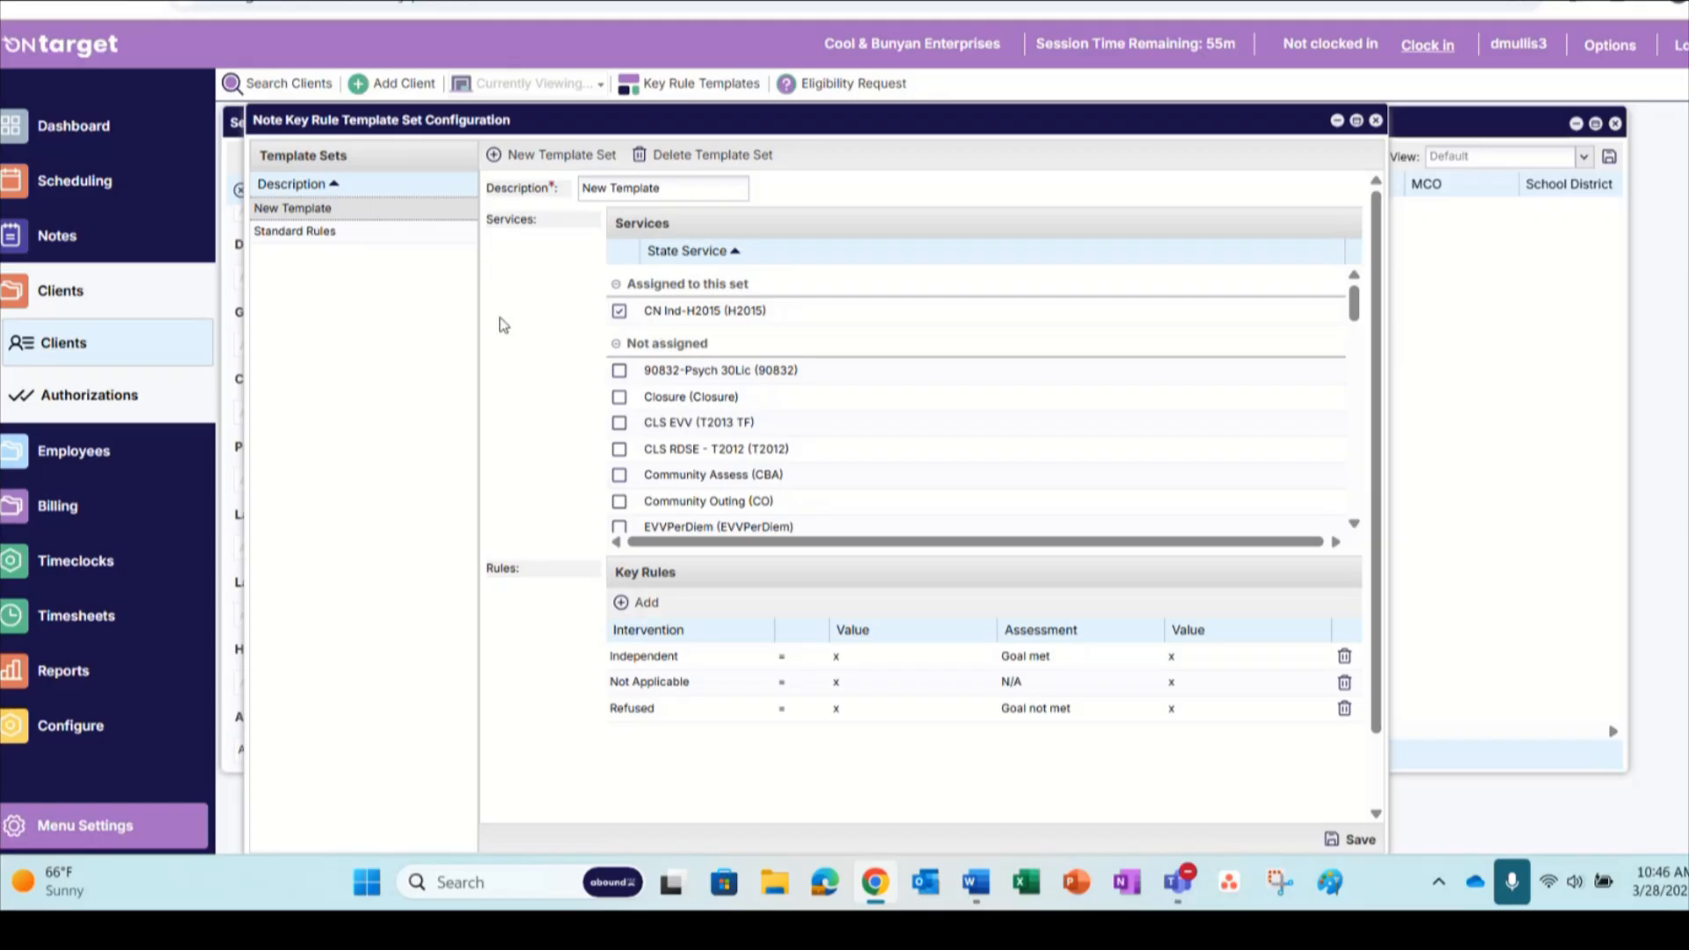
click(348, 231)
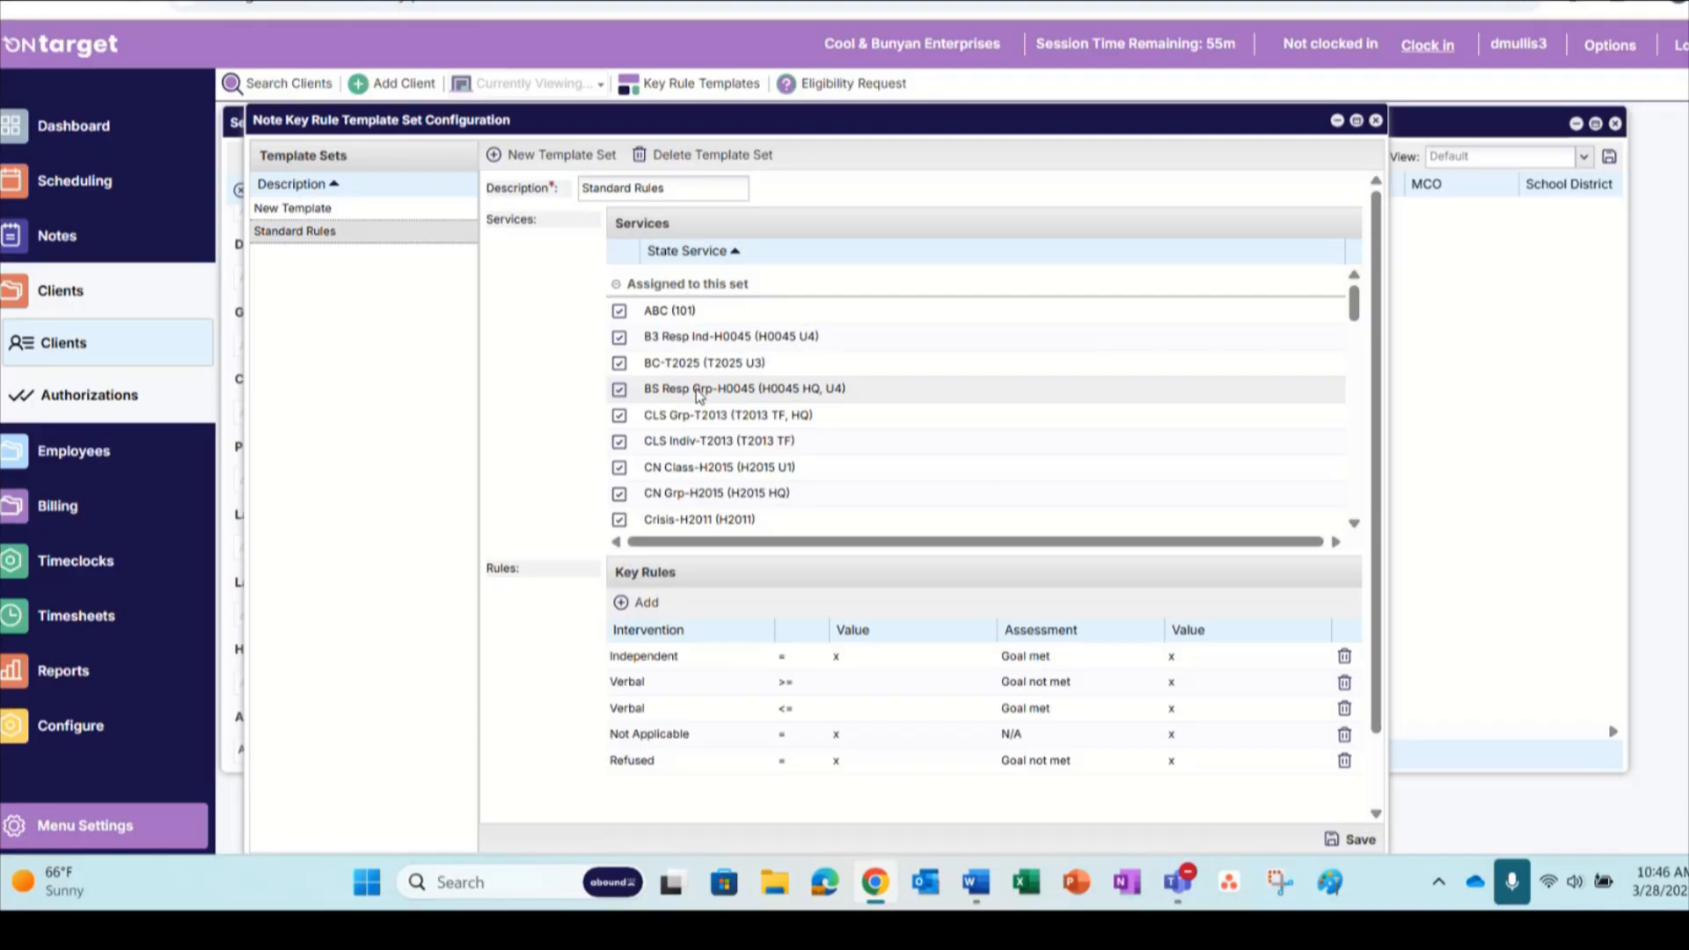
scroll(700, 395, down, 5)
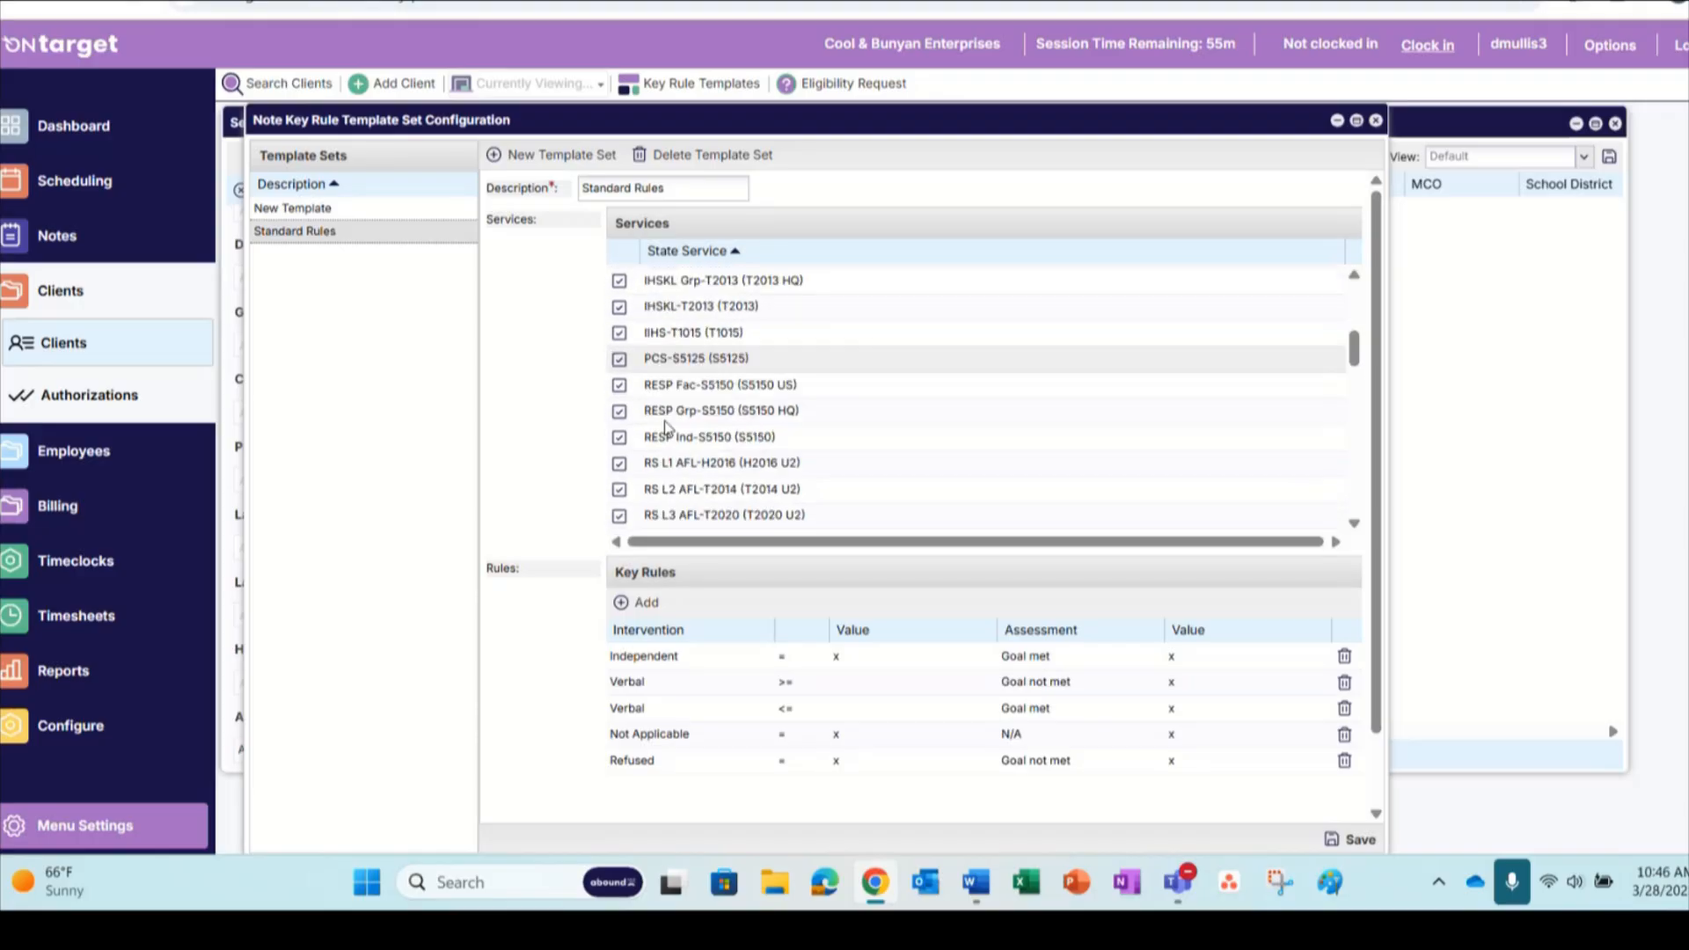
scroll(664, 421, up, 5)
scroll(663, 420, down, 5)
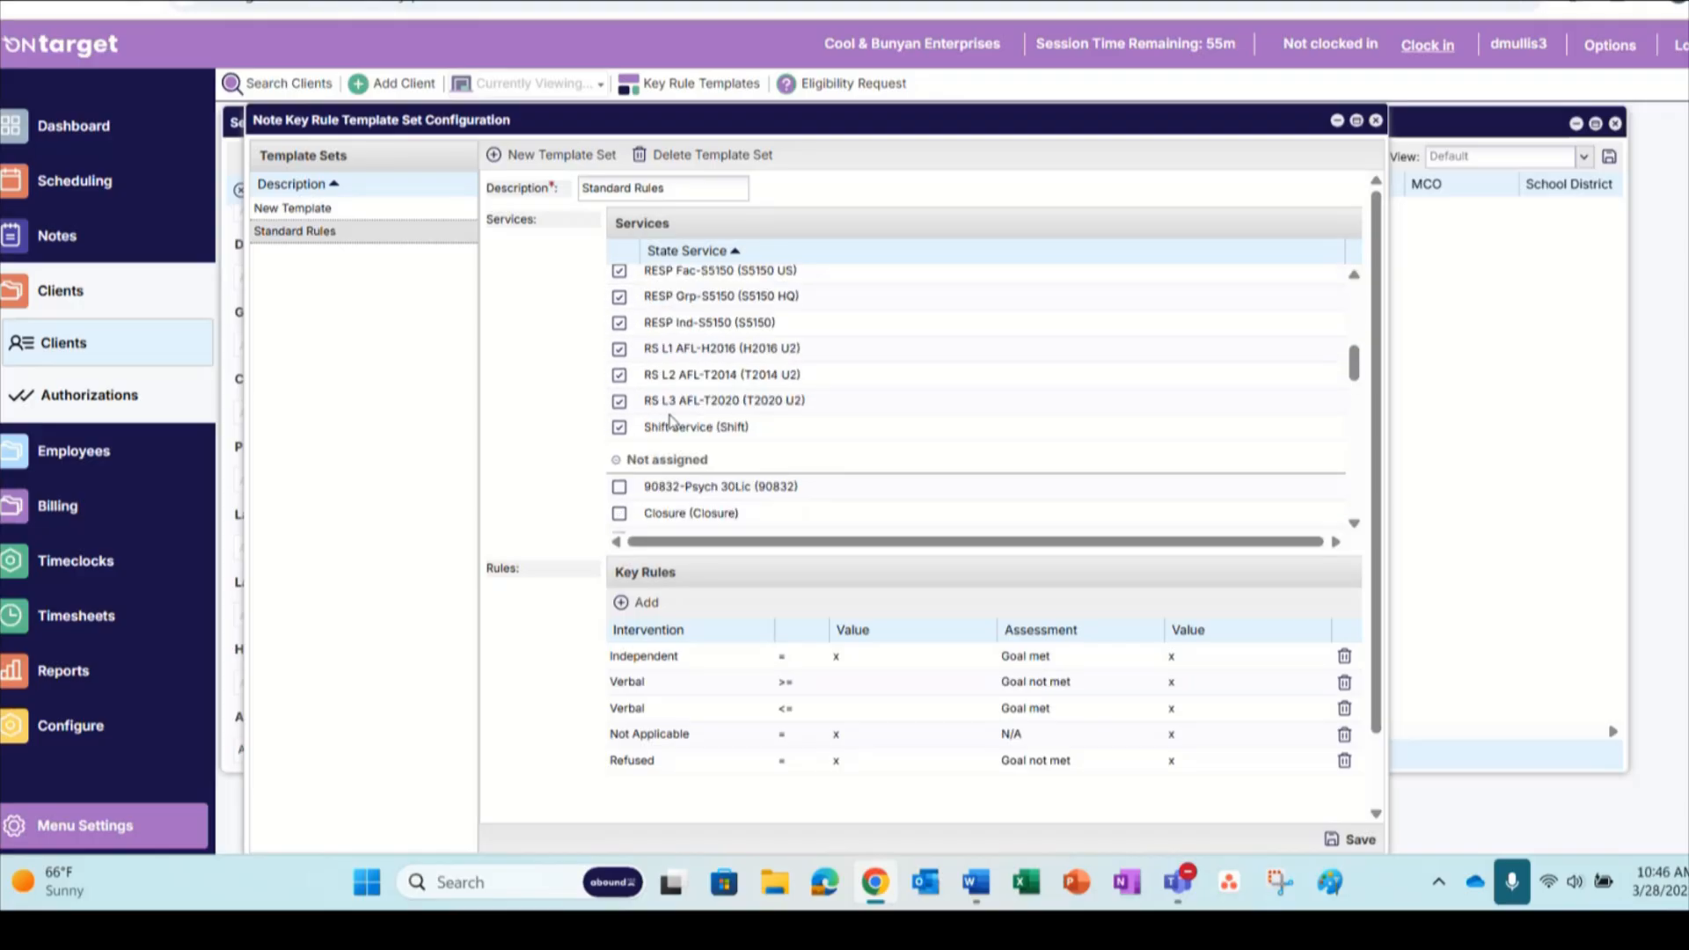
scroll(672, 421, up, 2)
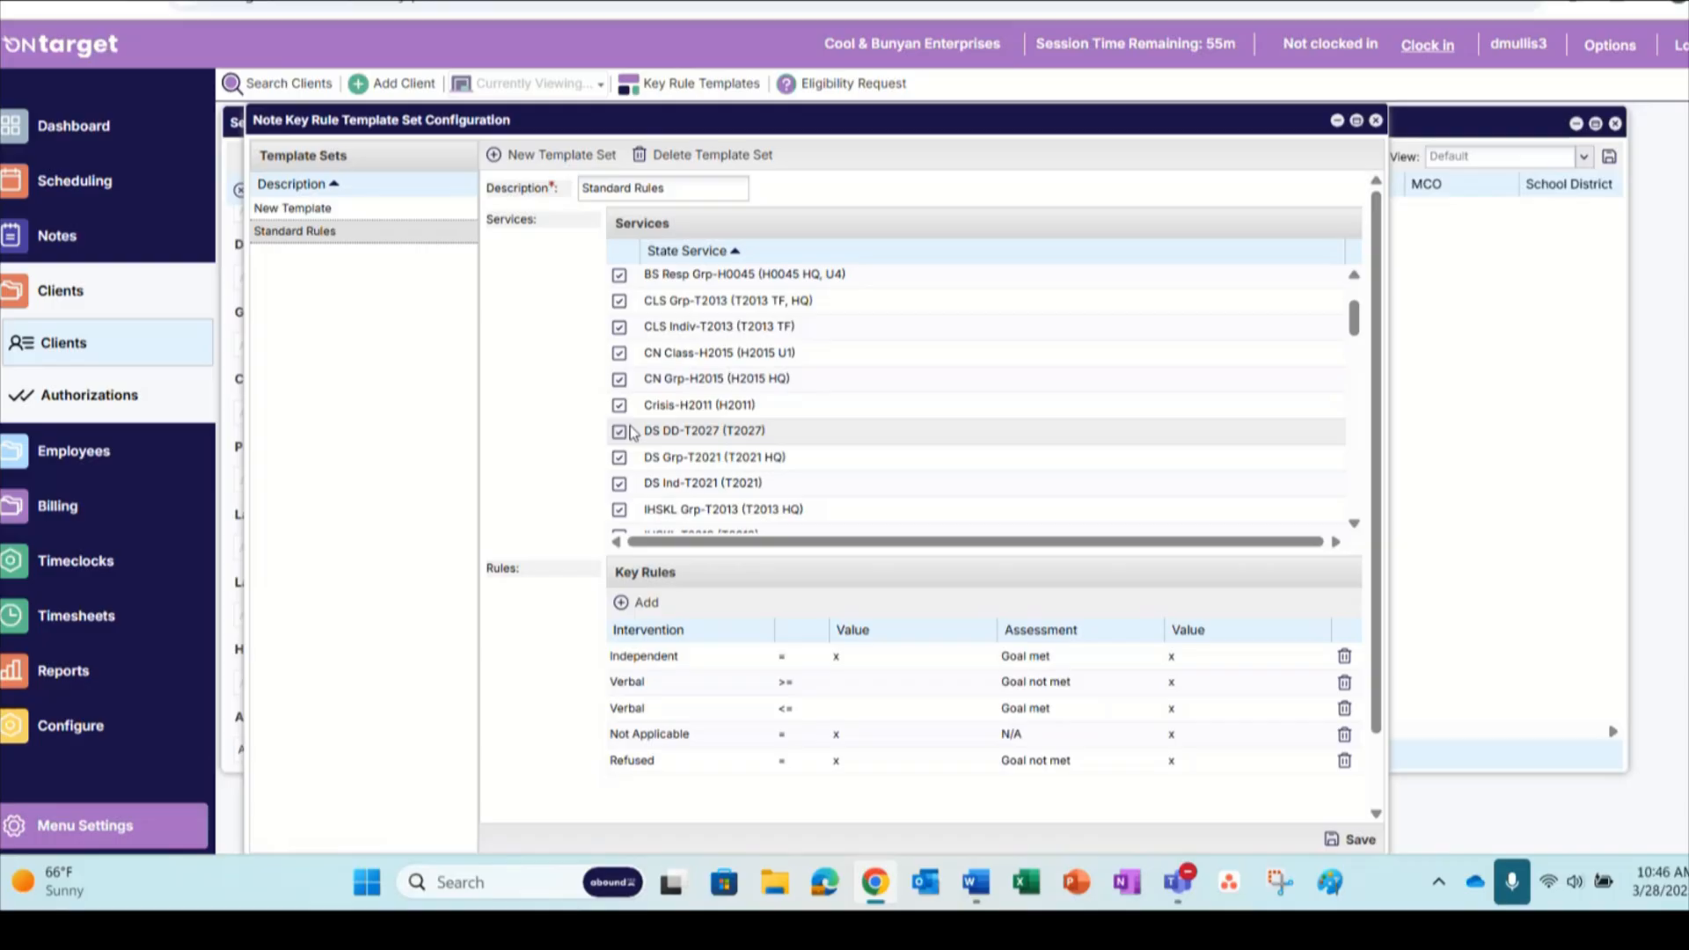
Add a key rule to New Template for Verbal <= with a blank value, giving the Goal met assessment the value x
click(367, 211)
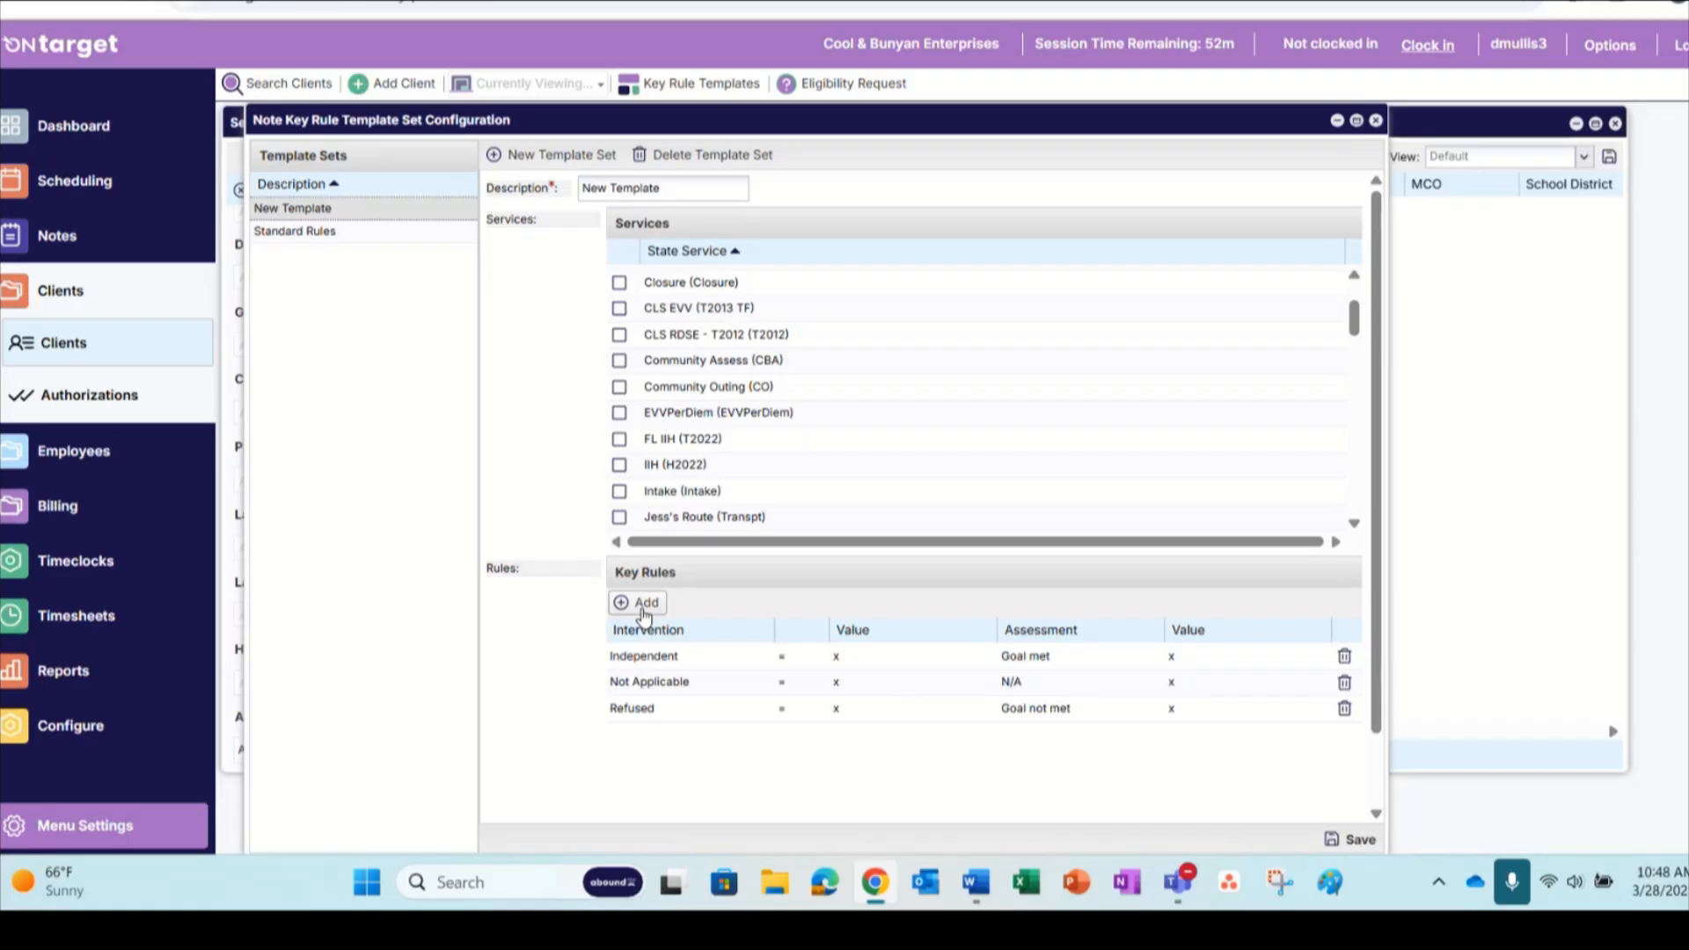
click(643, 612)
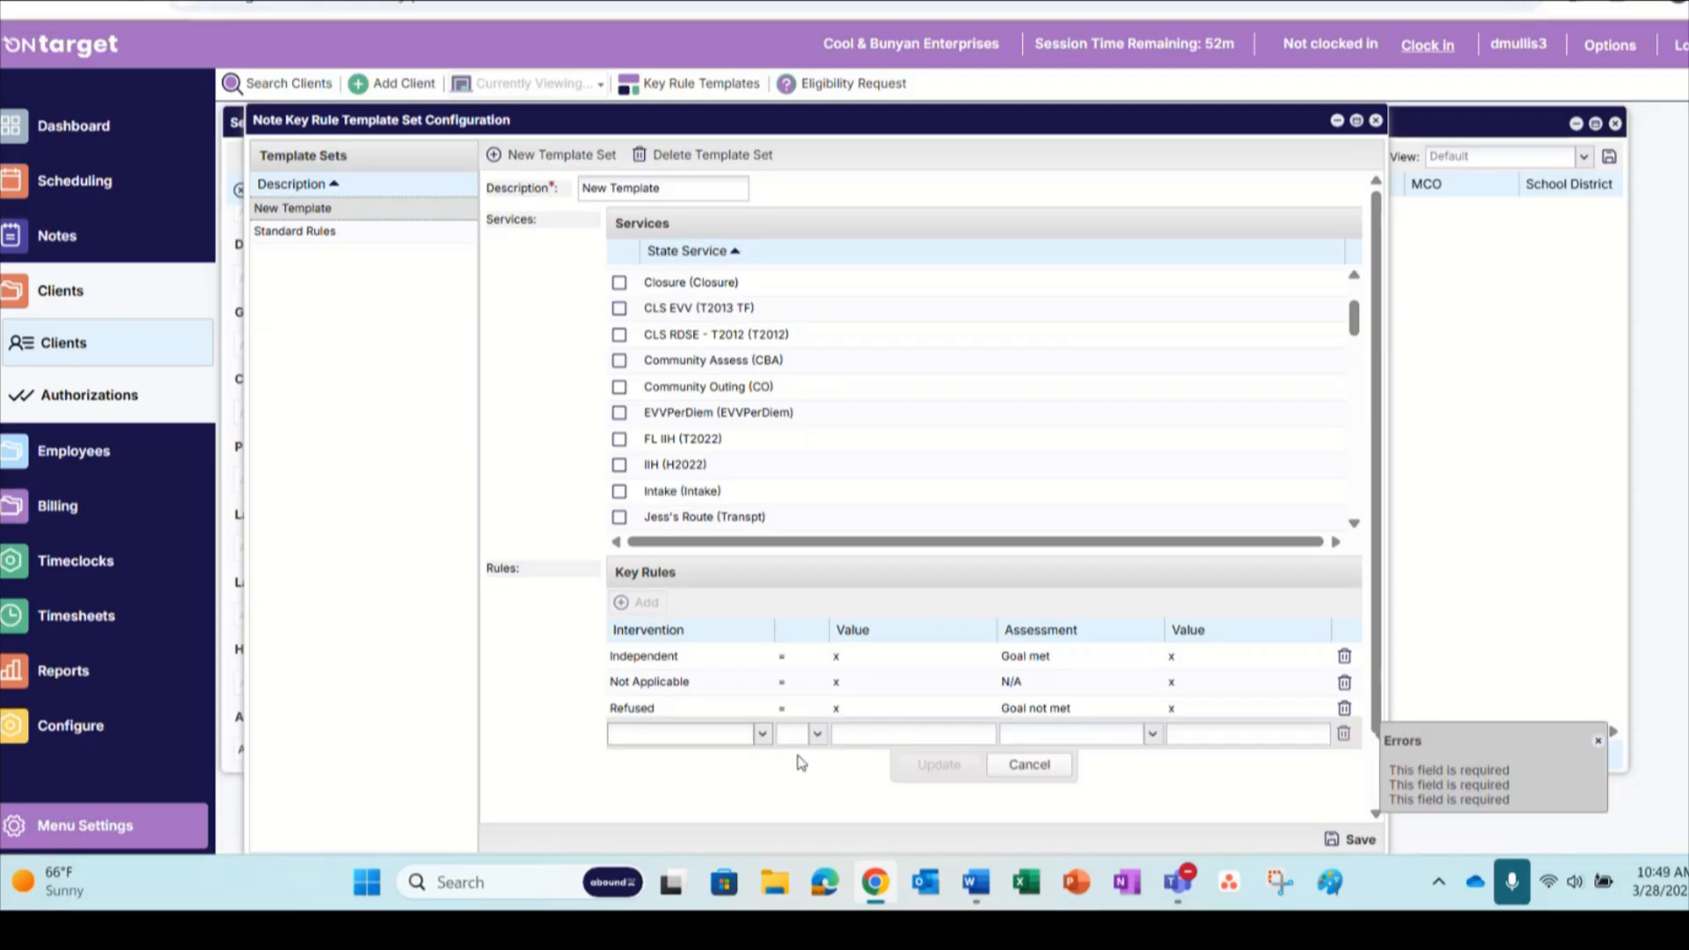
click(757, 734)
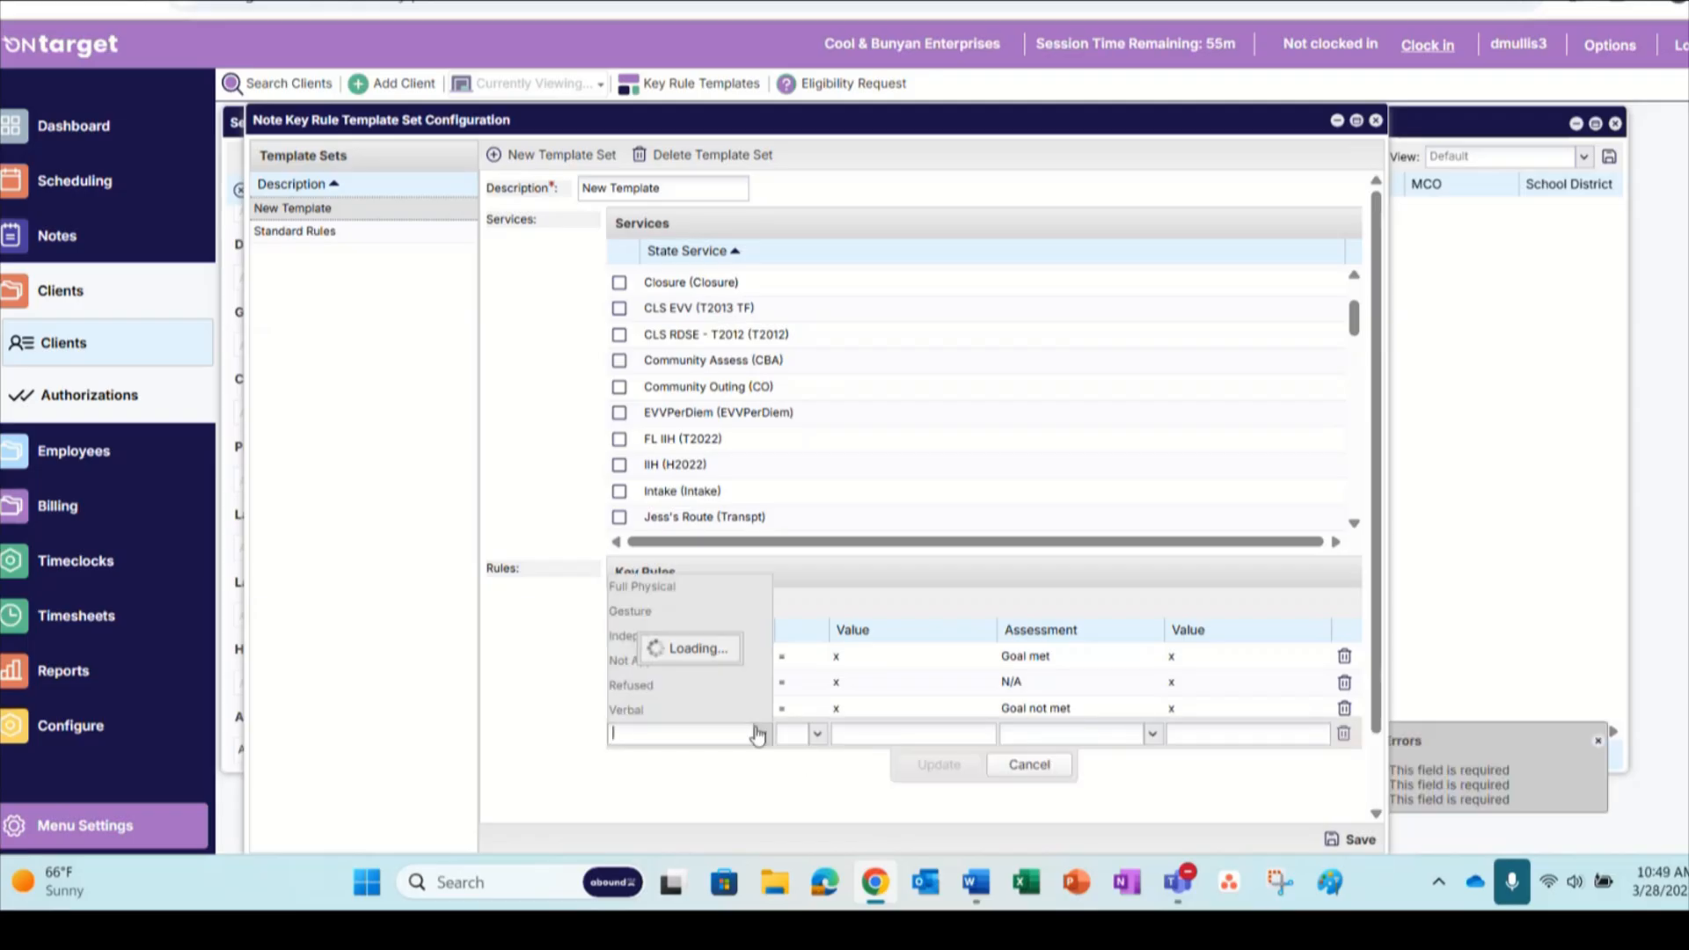
click(624, 709)
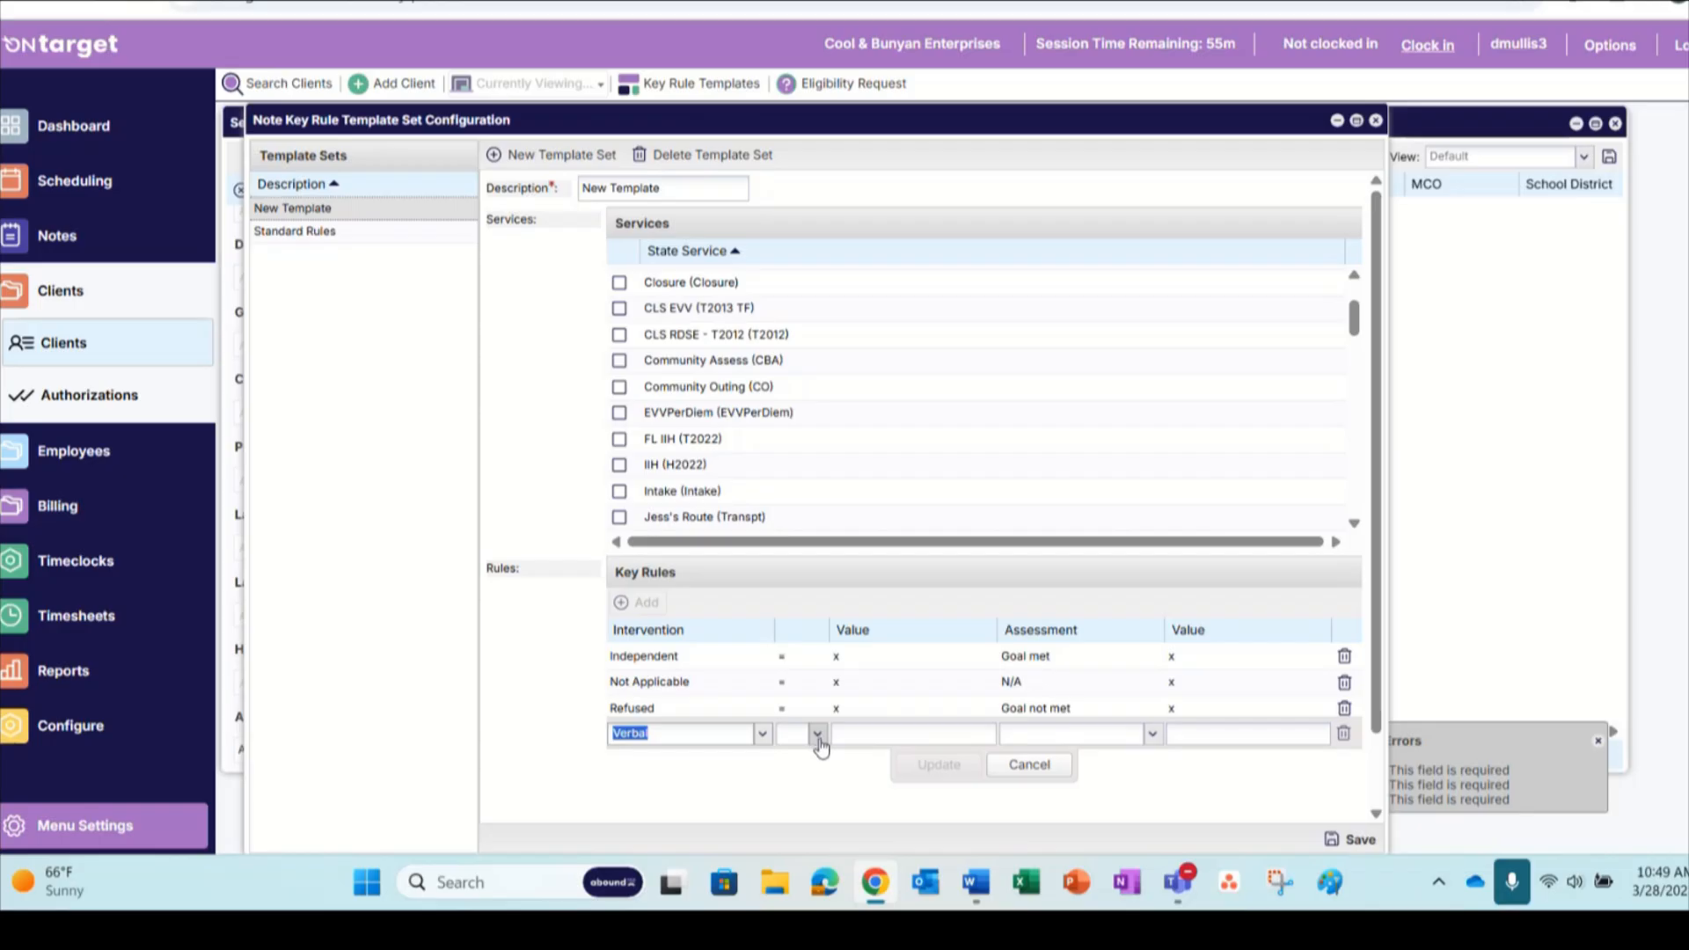
click(820, 746)
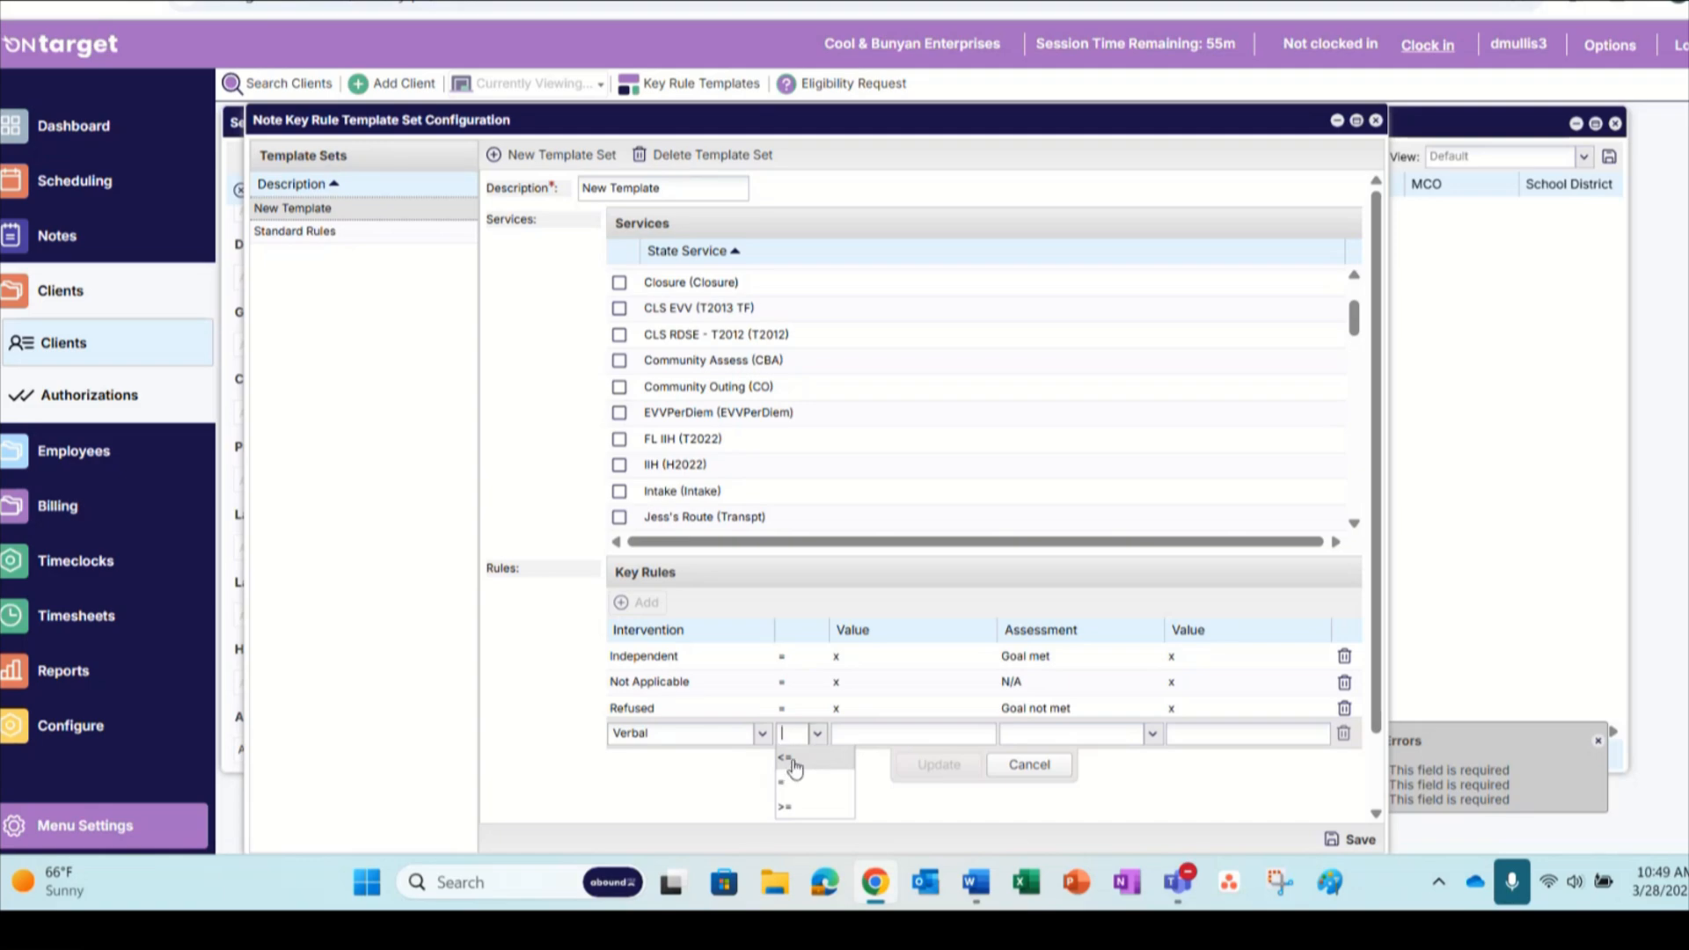
click(792, 761)
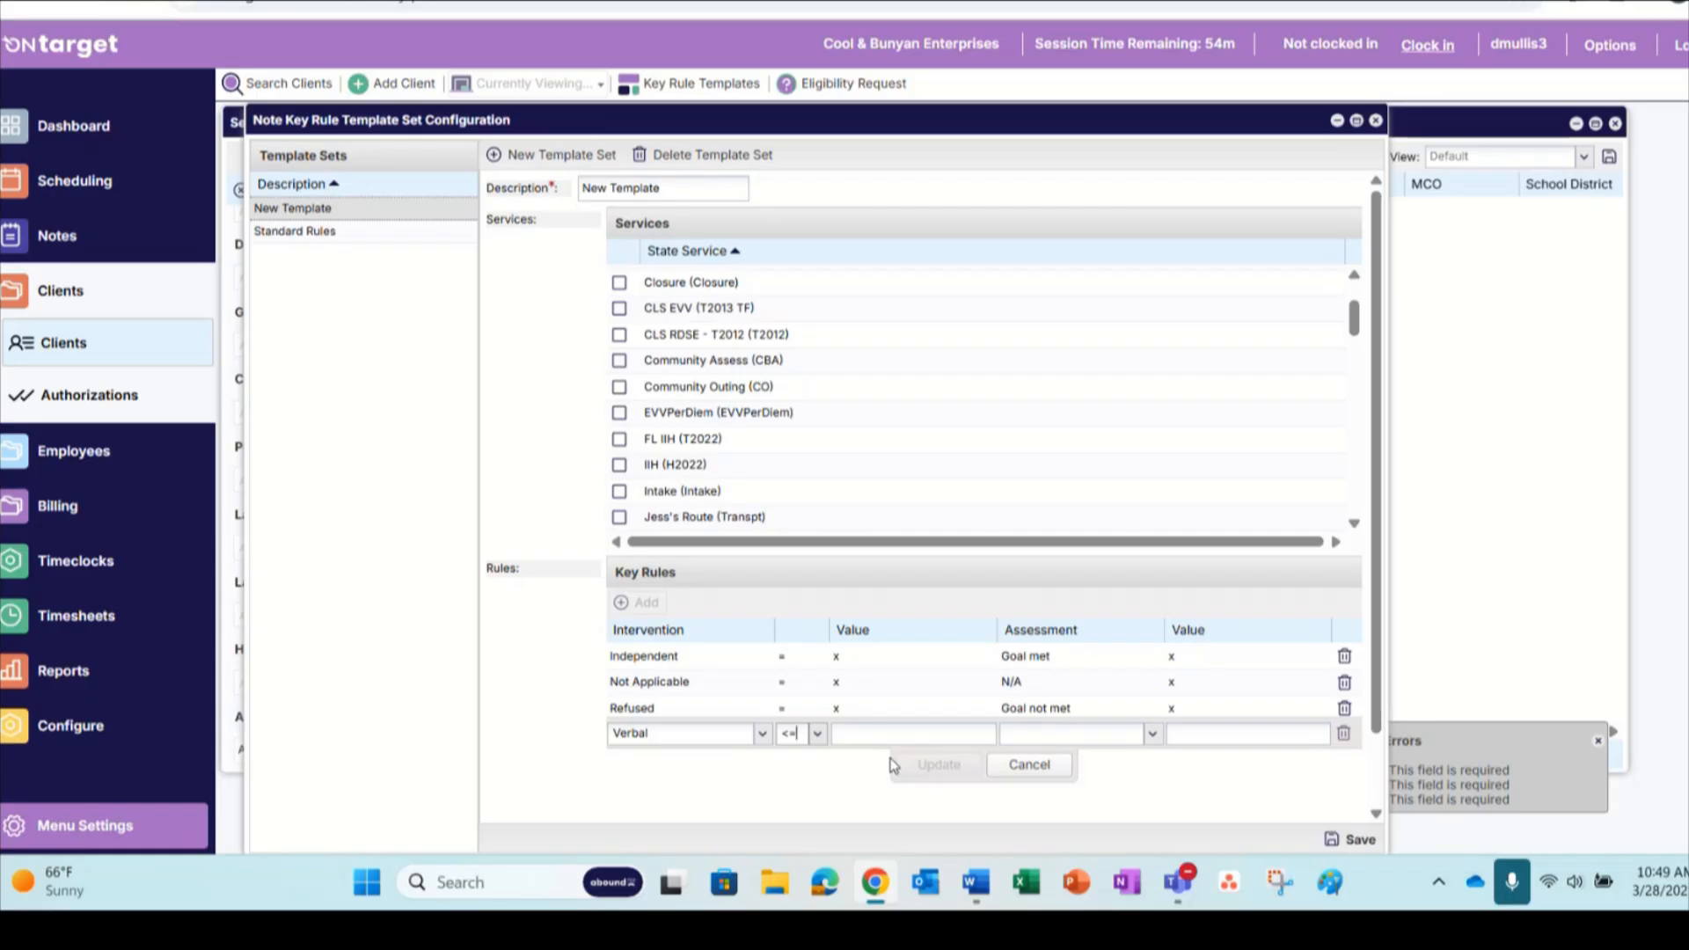
click(1159, 749)
click(1085, 757)
click(1214, 733)
text(x)
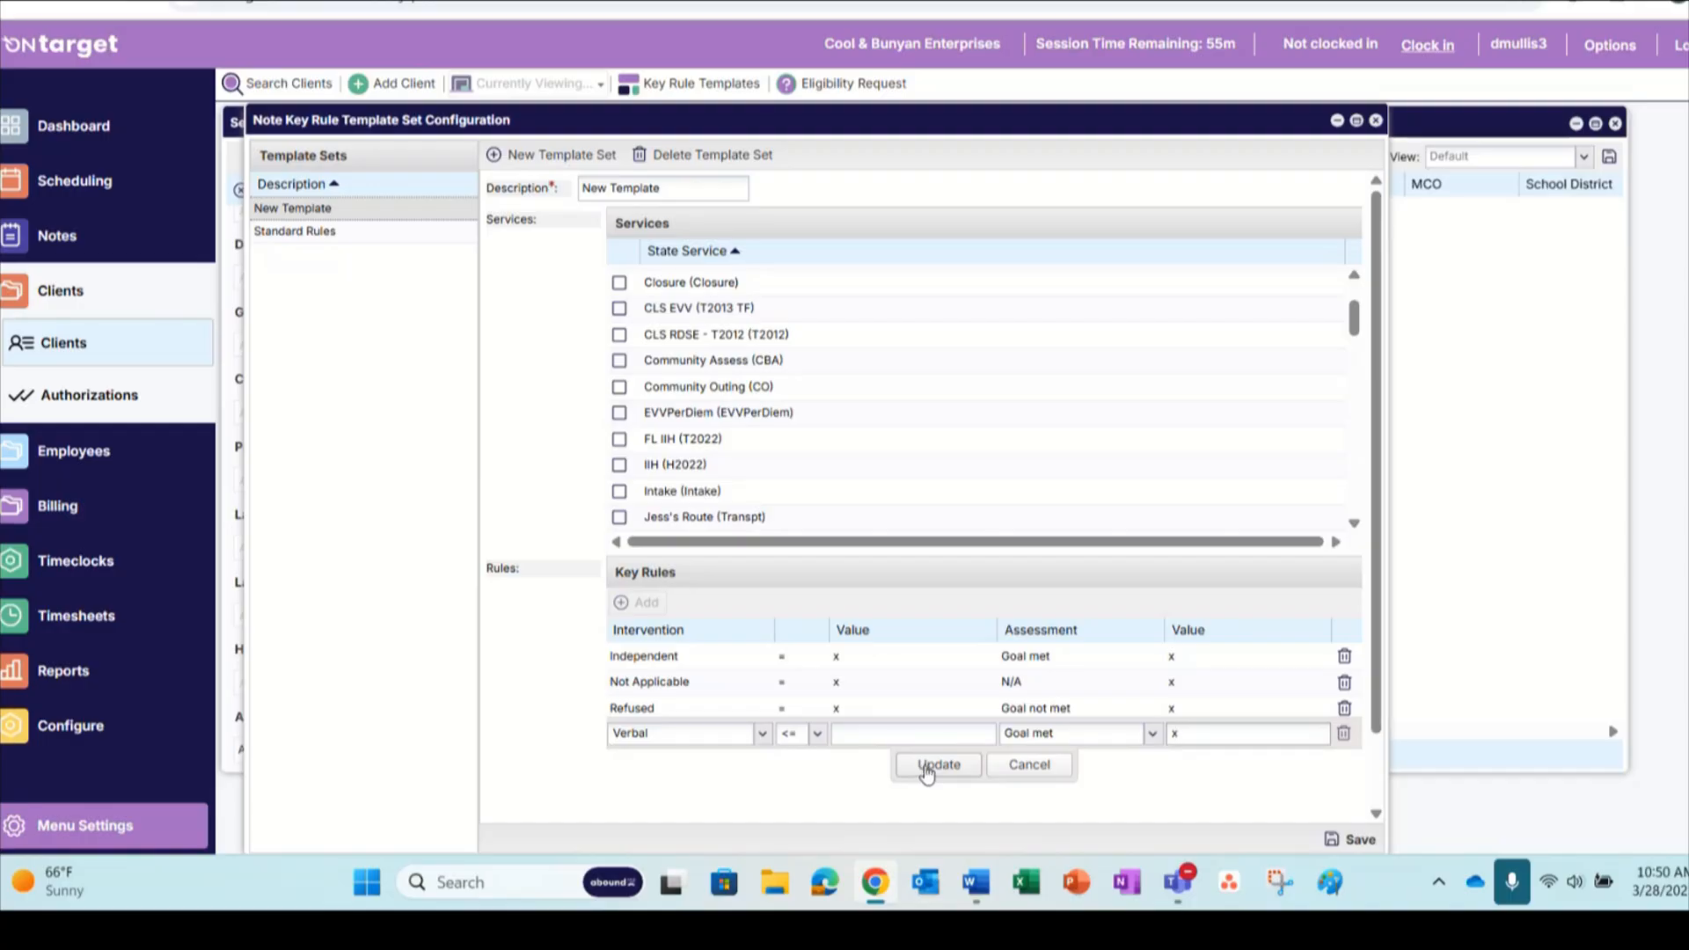
click(926, 769)
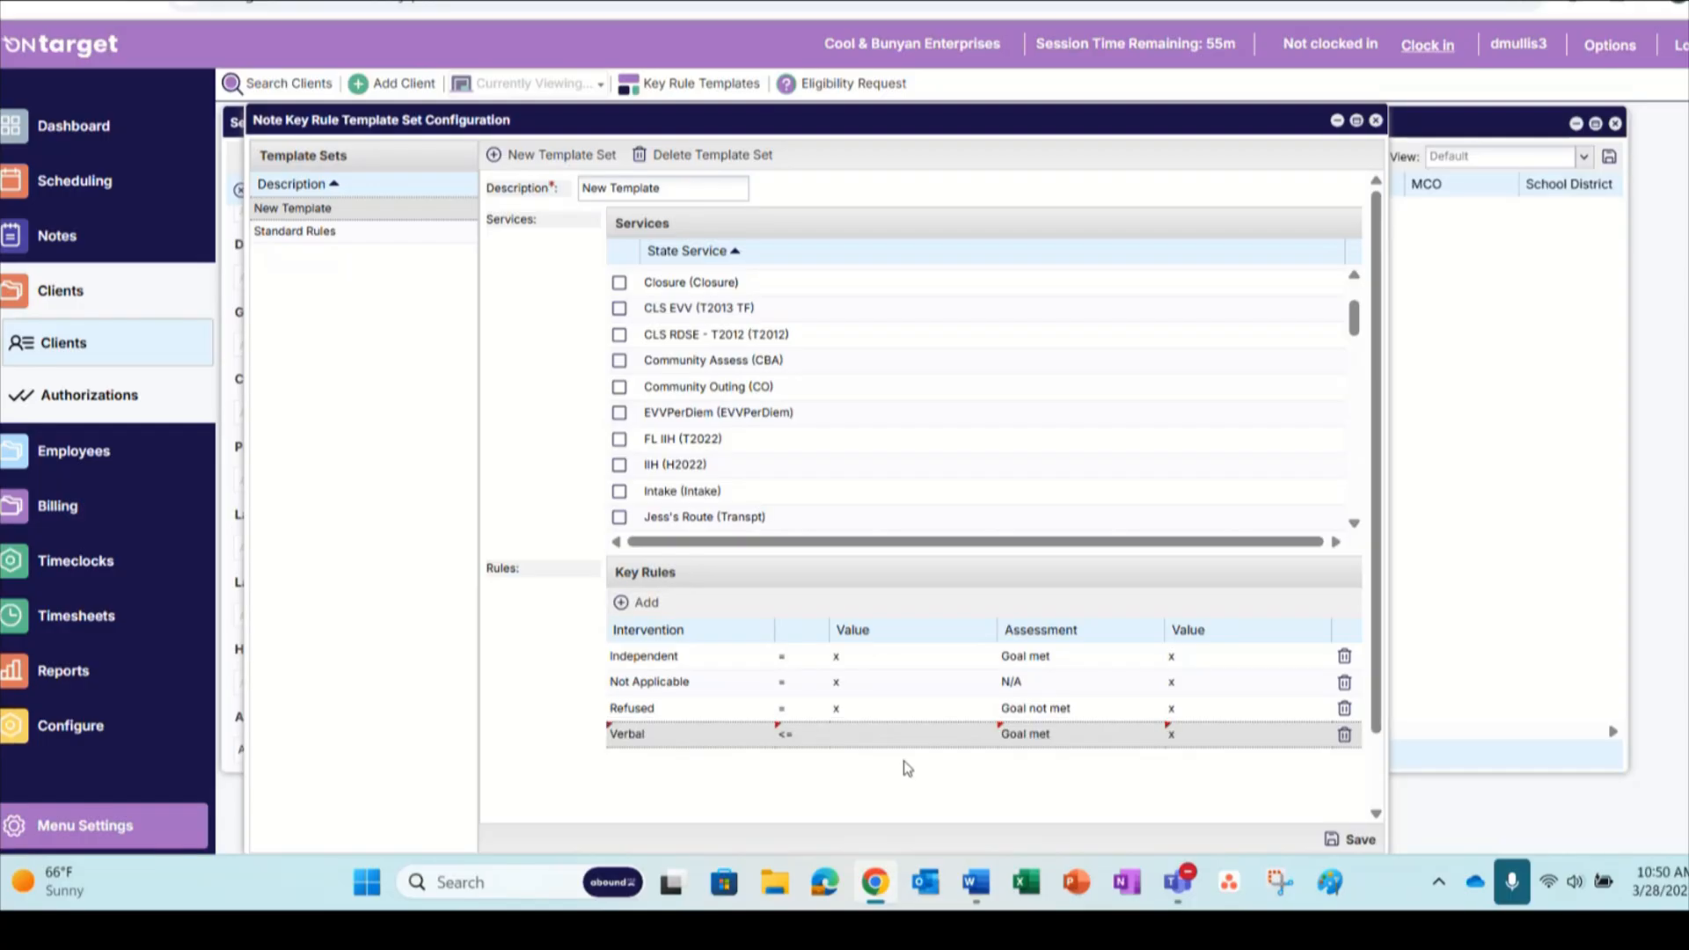
Add a Verbal >= rule with a blank value and Goal not met set to x, then save New Template and close the configuration
click(626, 604)
click(762, 760)
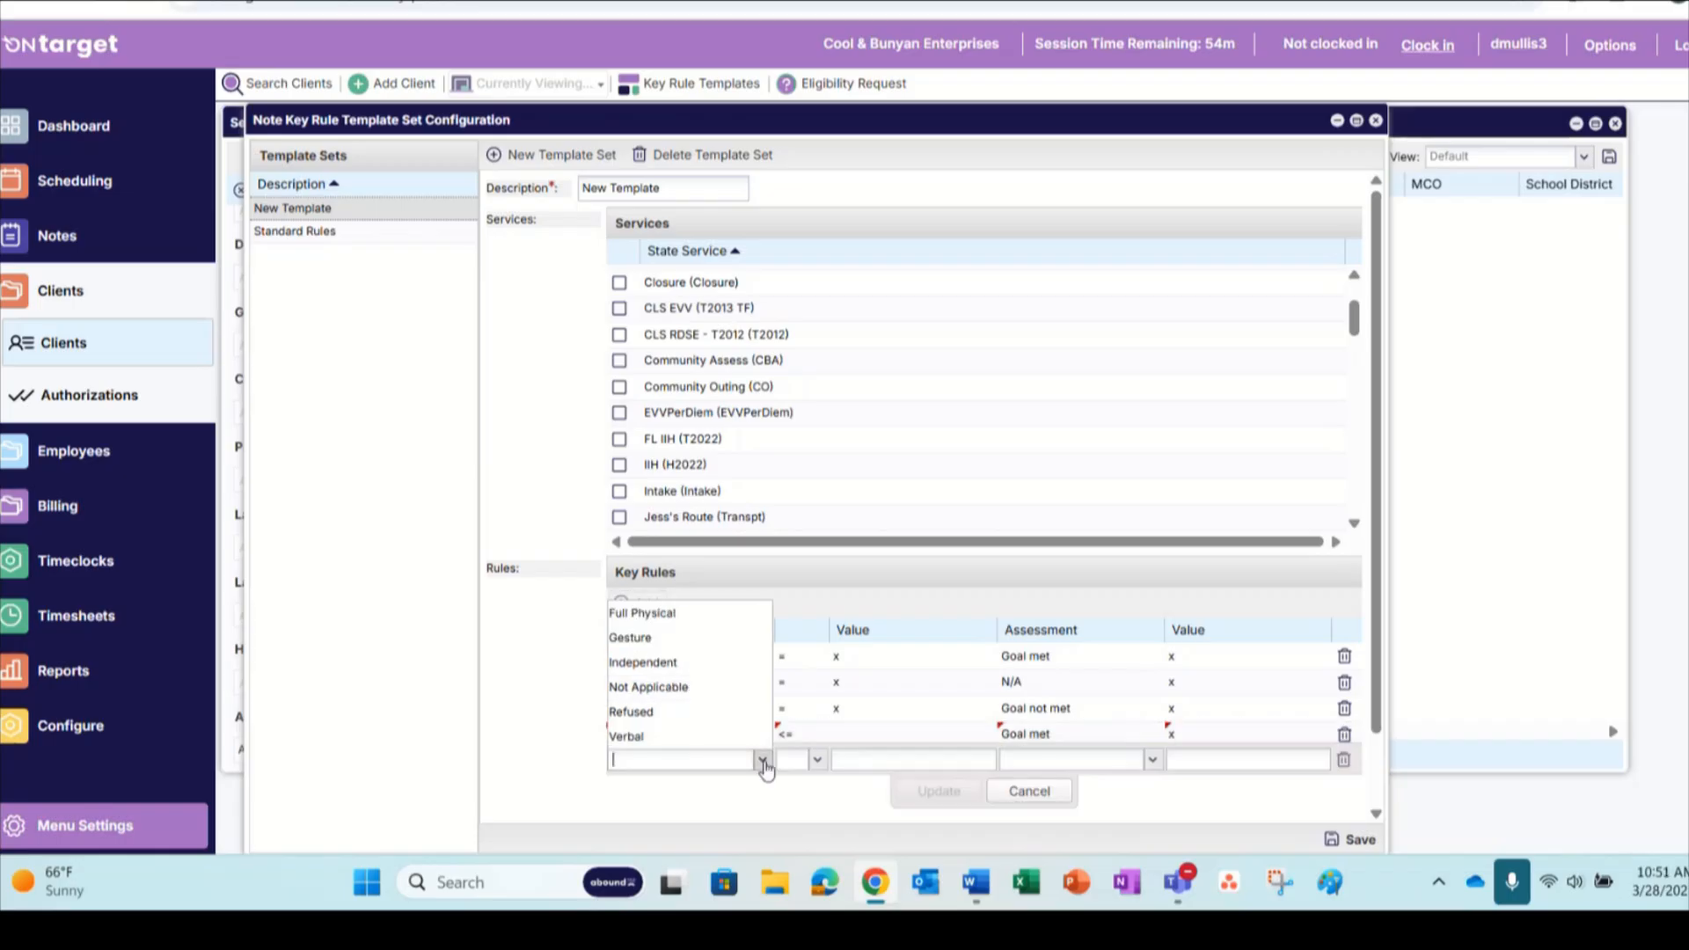
click(657, 733)
click(810, 761)
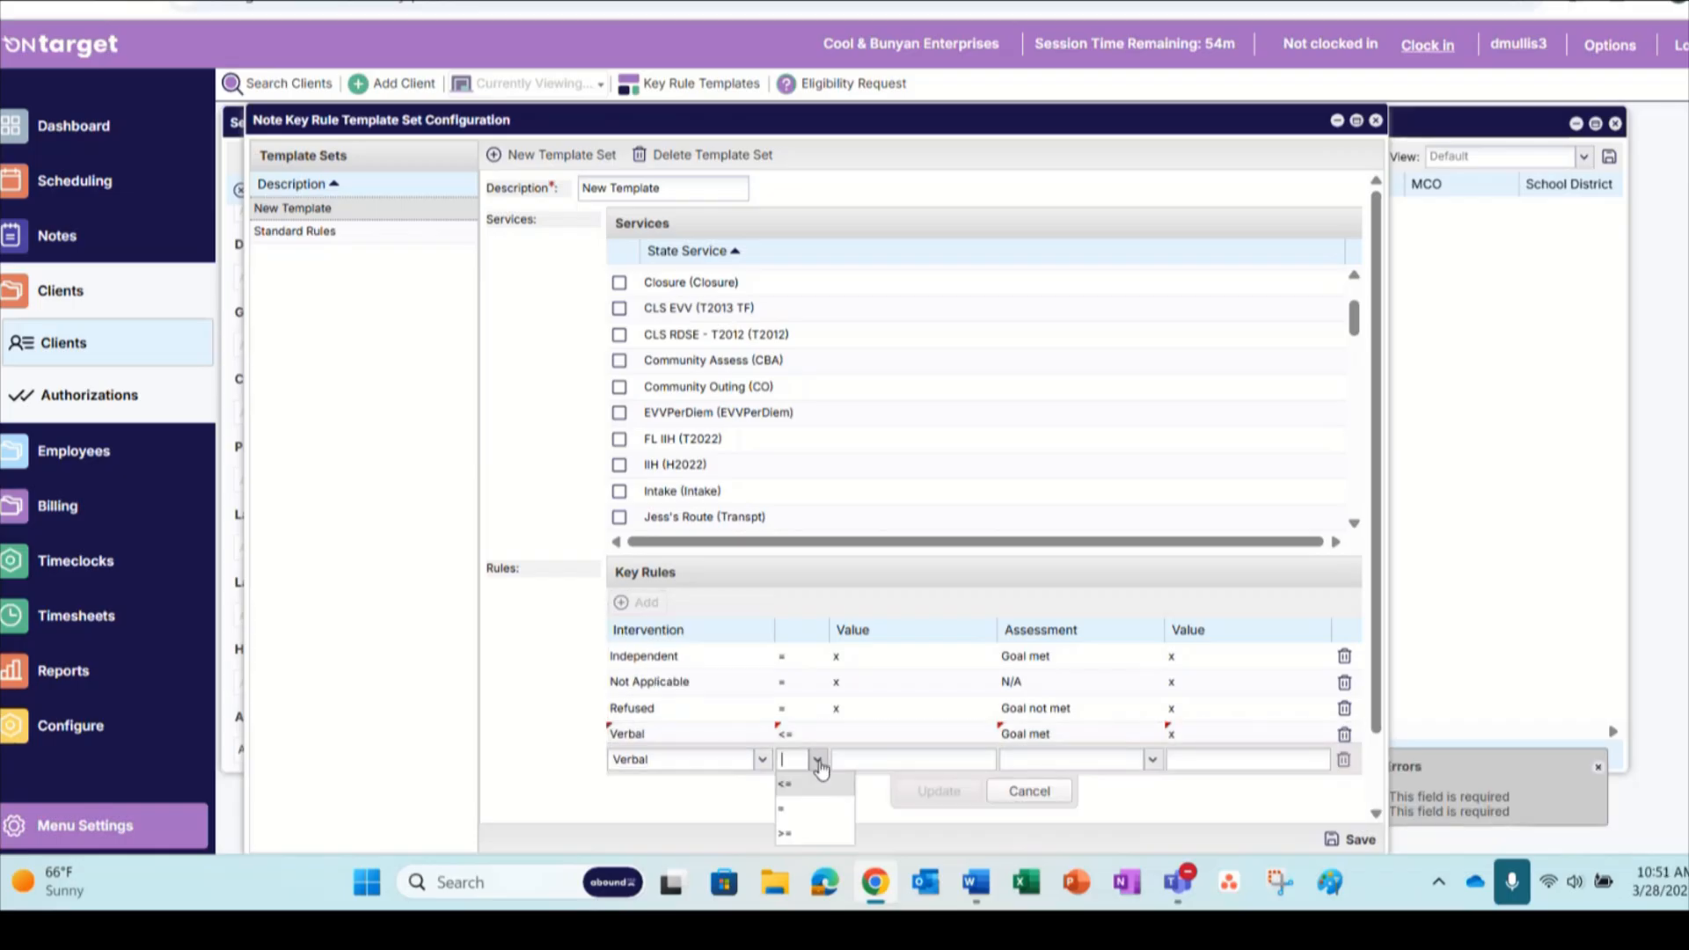
click(804, 835)
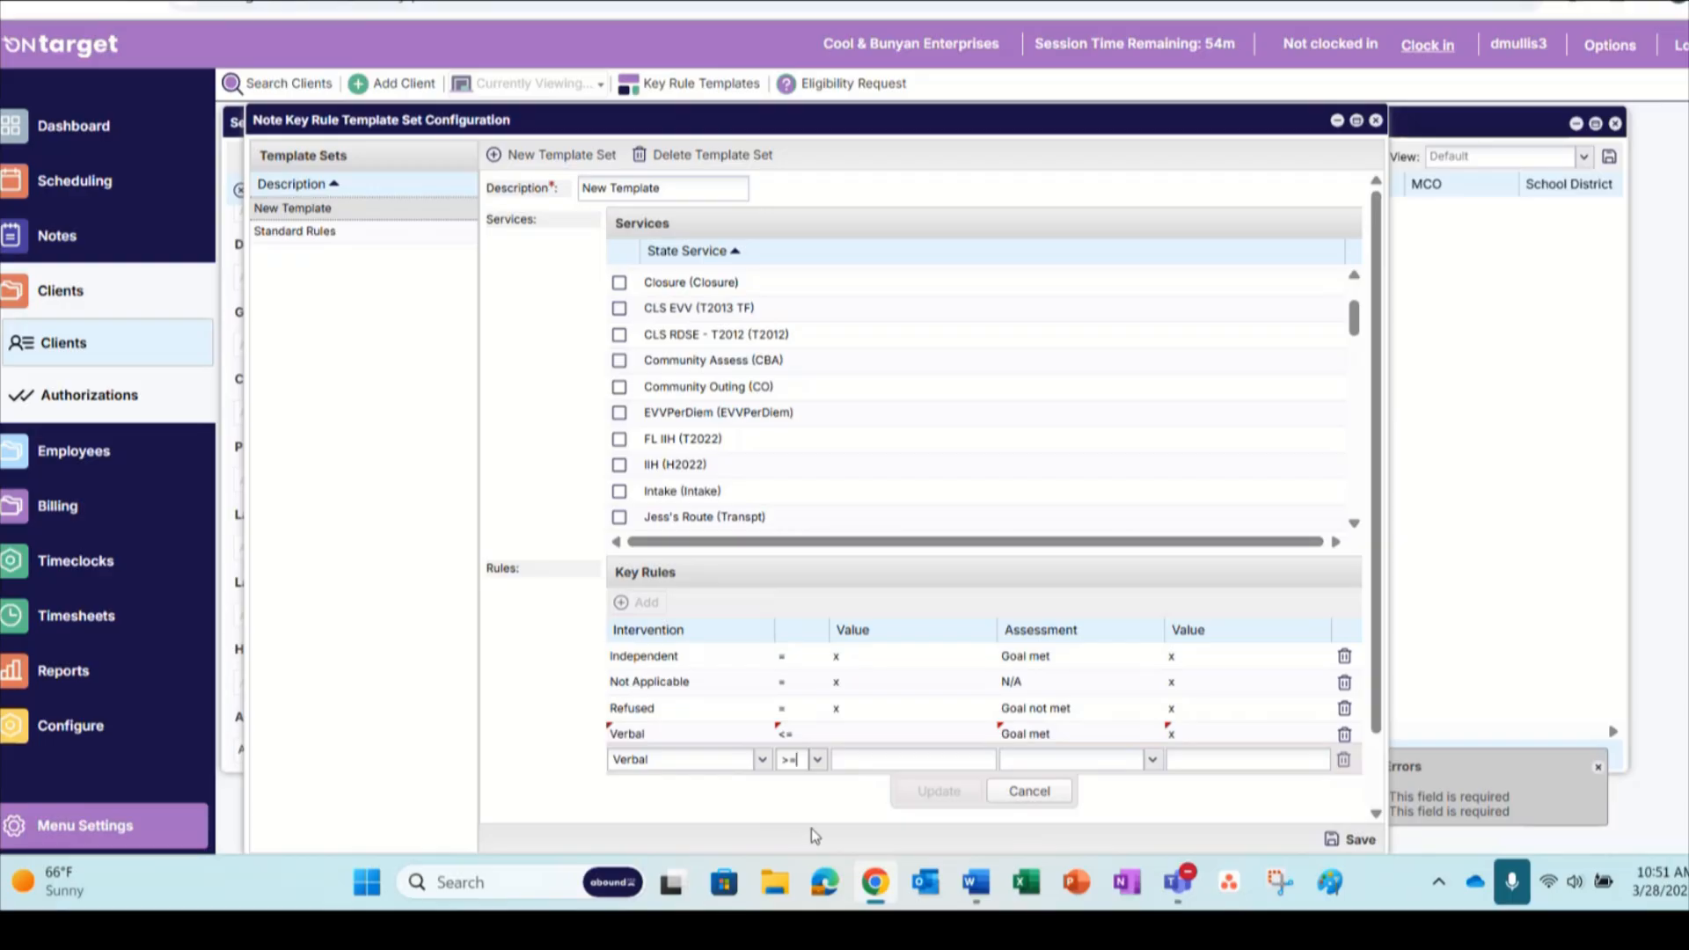
click(1150, 760)
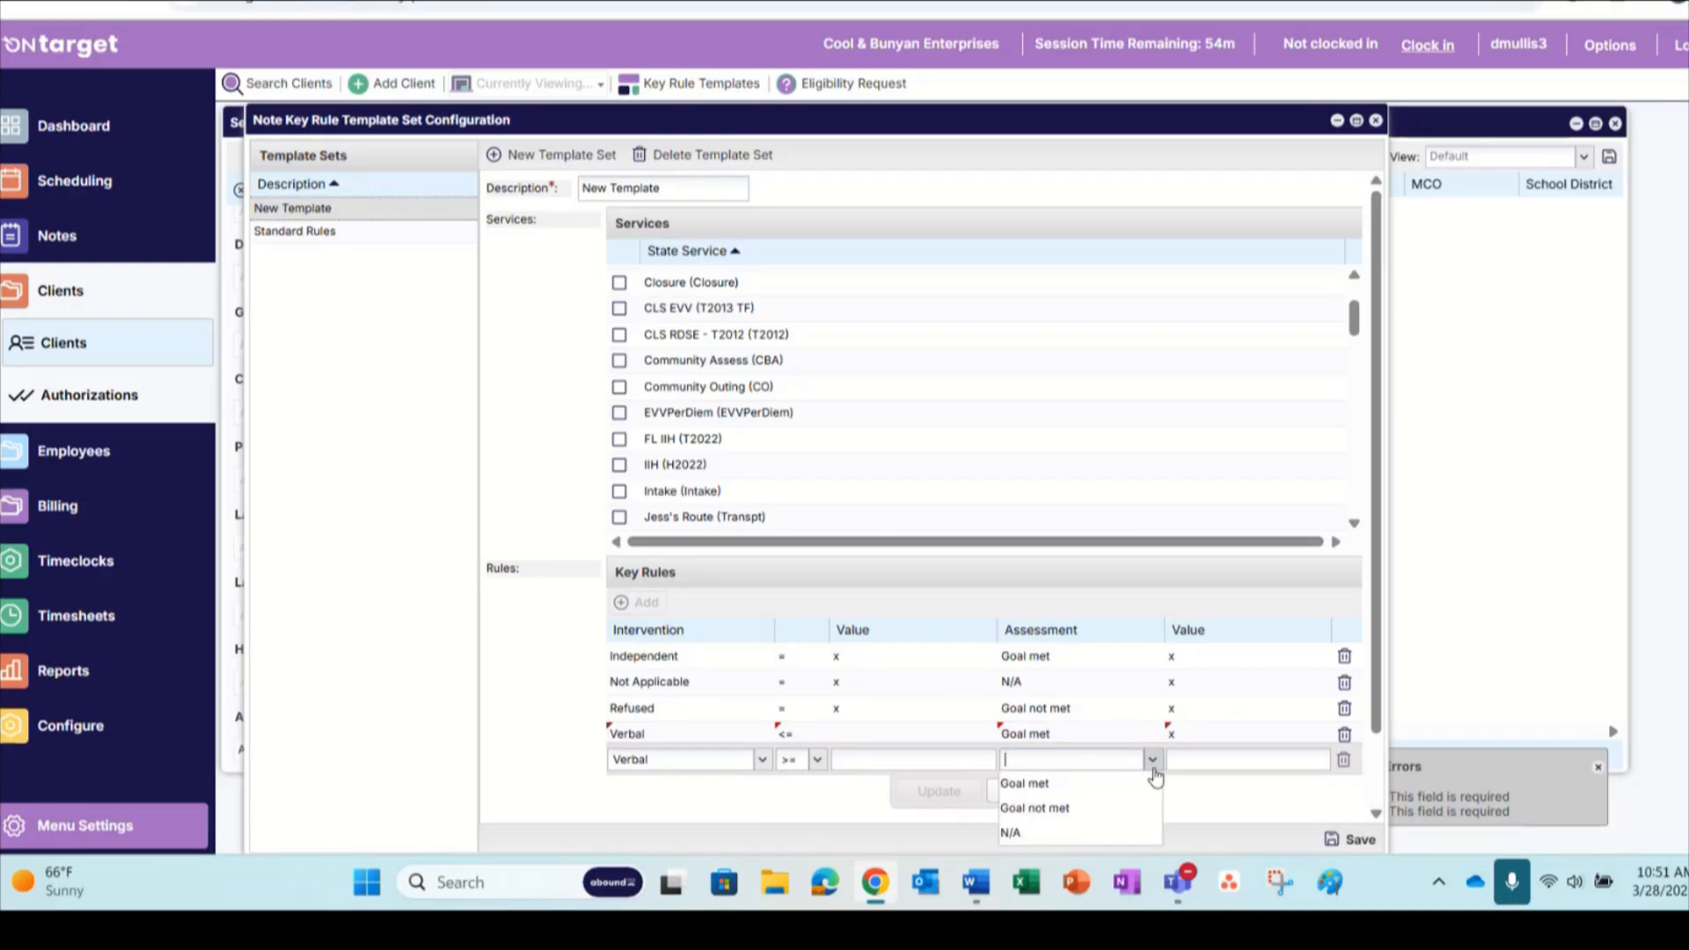
click(1135, 805)
click(1188, 760)
text(x)
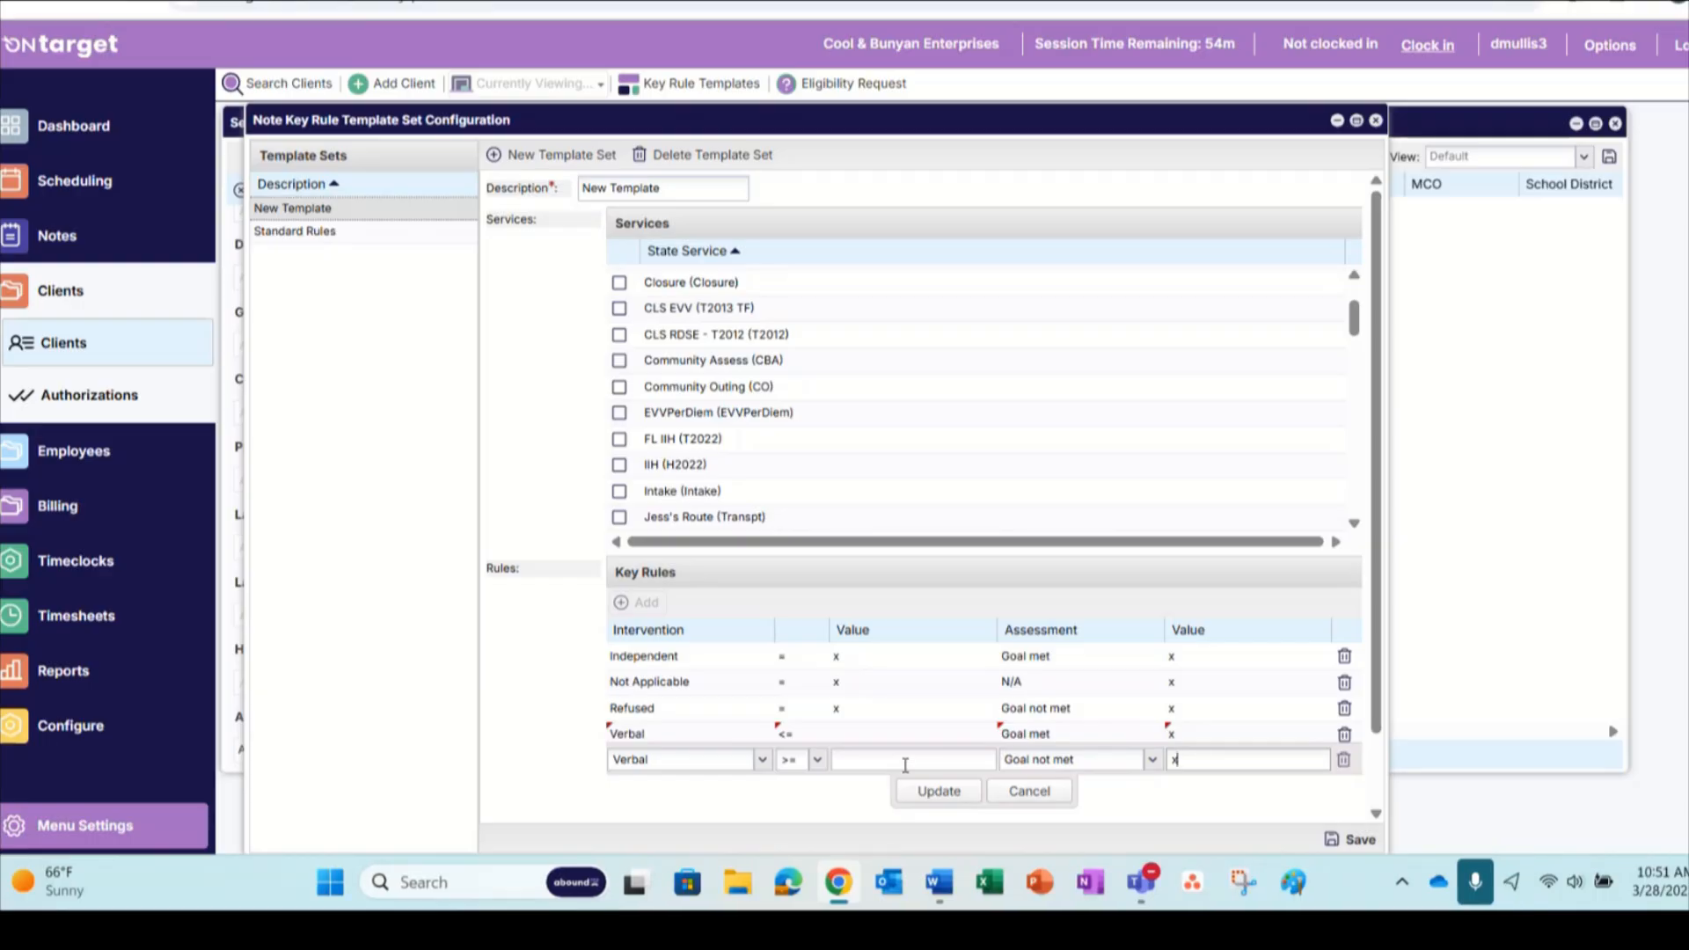
click(926, 792)
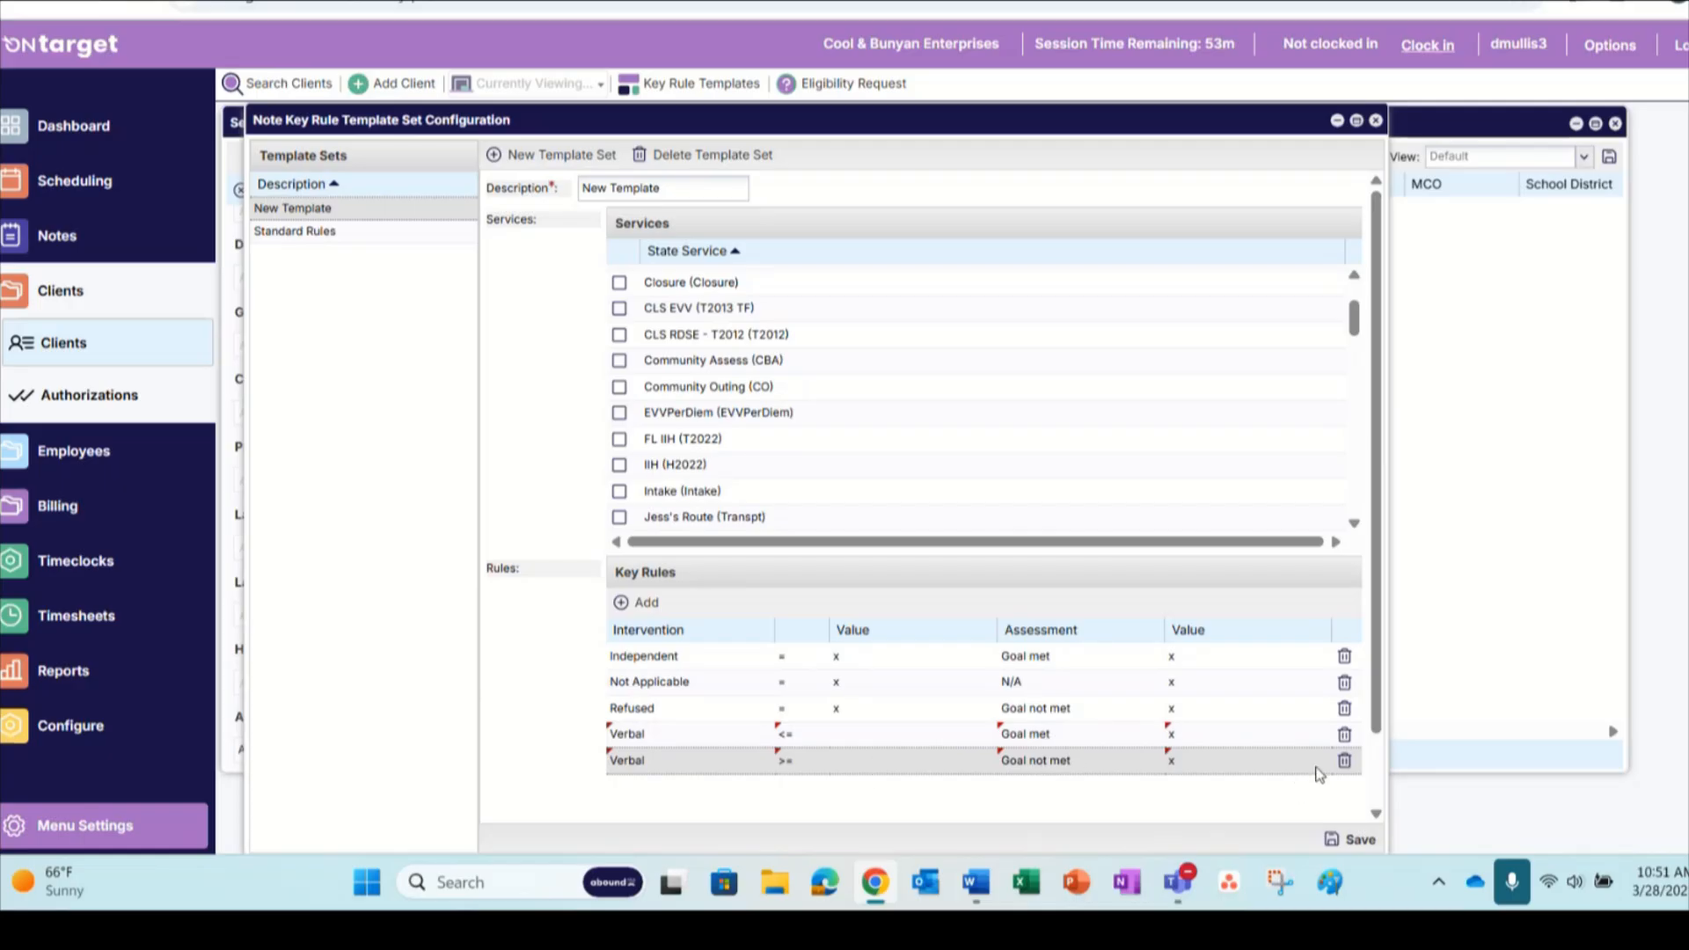
click(1353, 842)
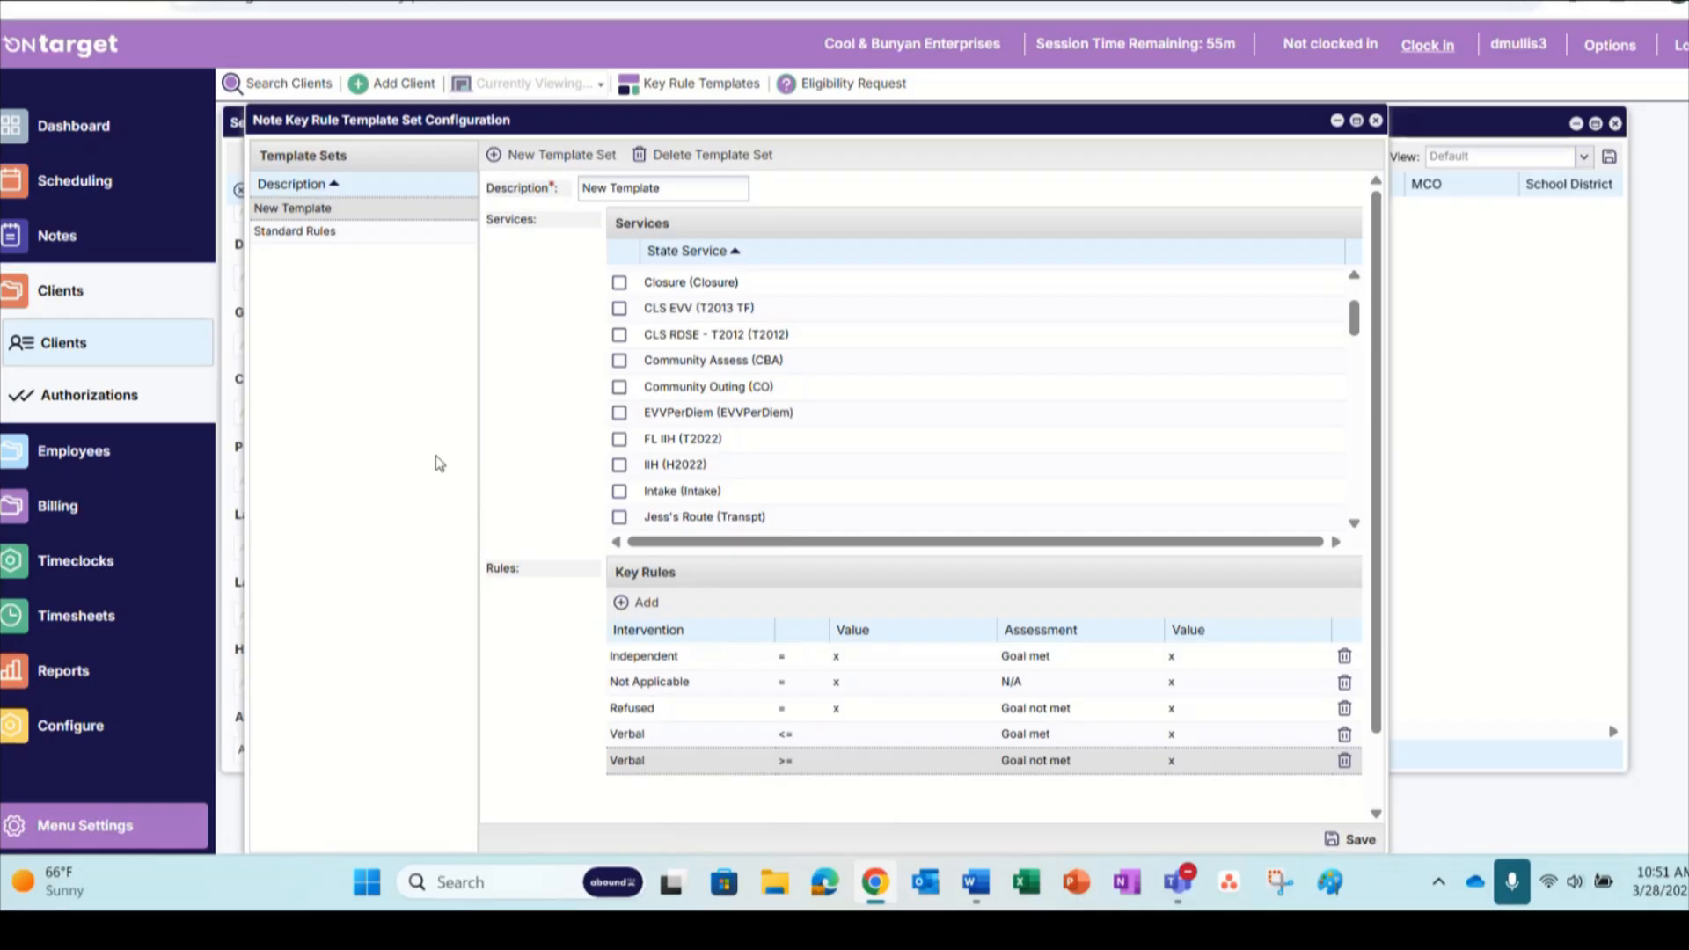
click(1376, 121)
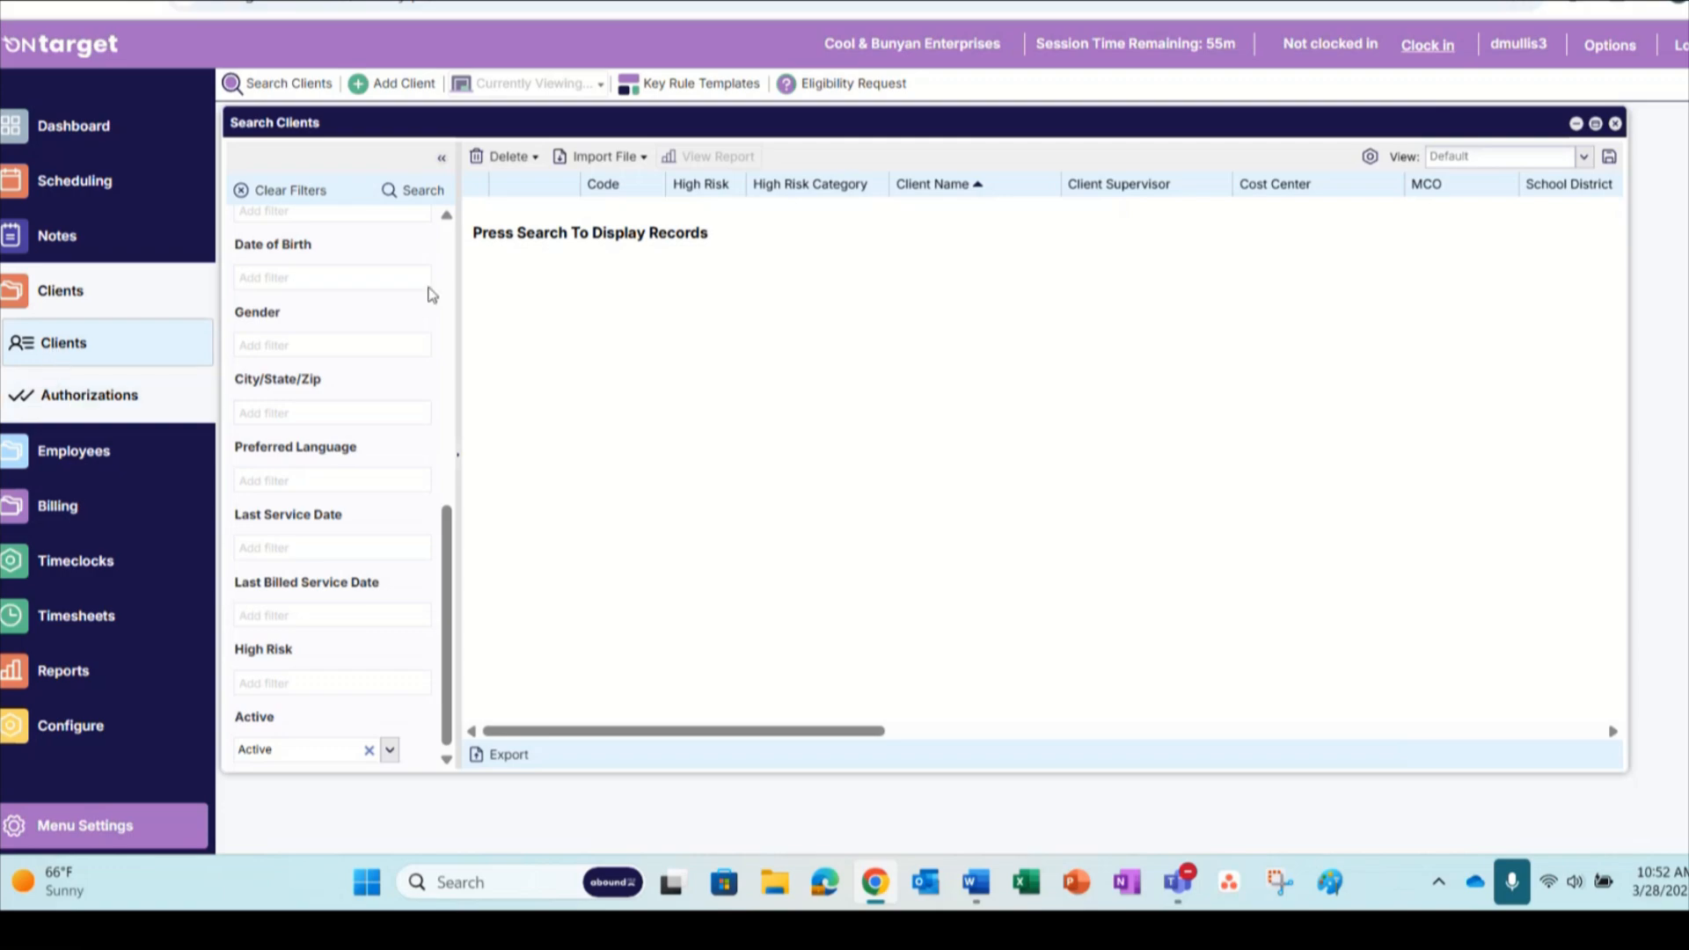
Search the clients by last name and open the high-risk client's record
scroll(343, 304, up, 5)
scroll(335, 291, up, 1)
click(324, 257)
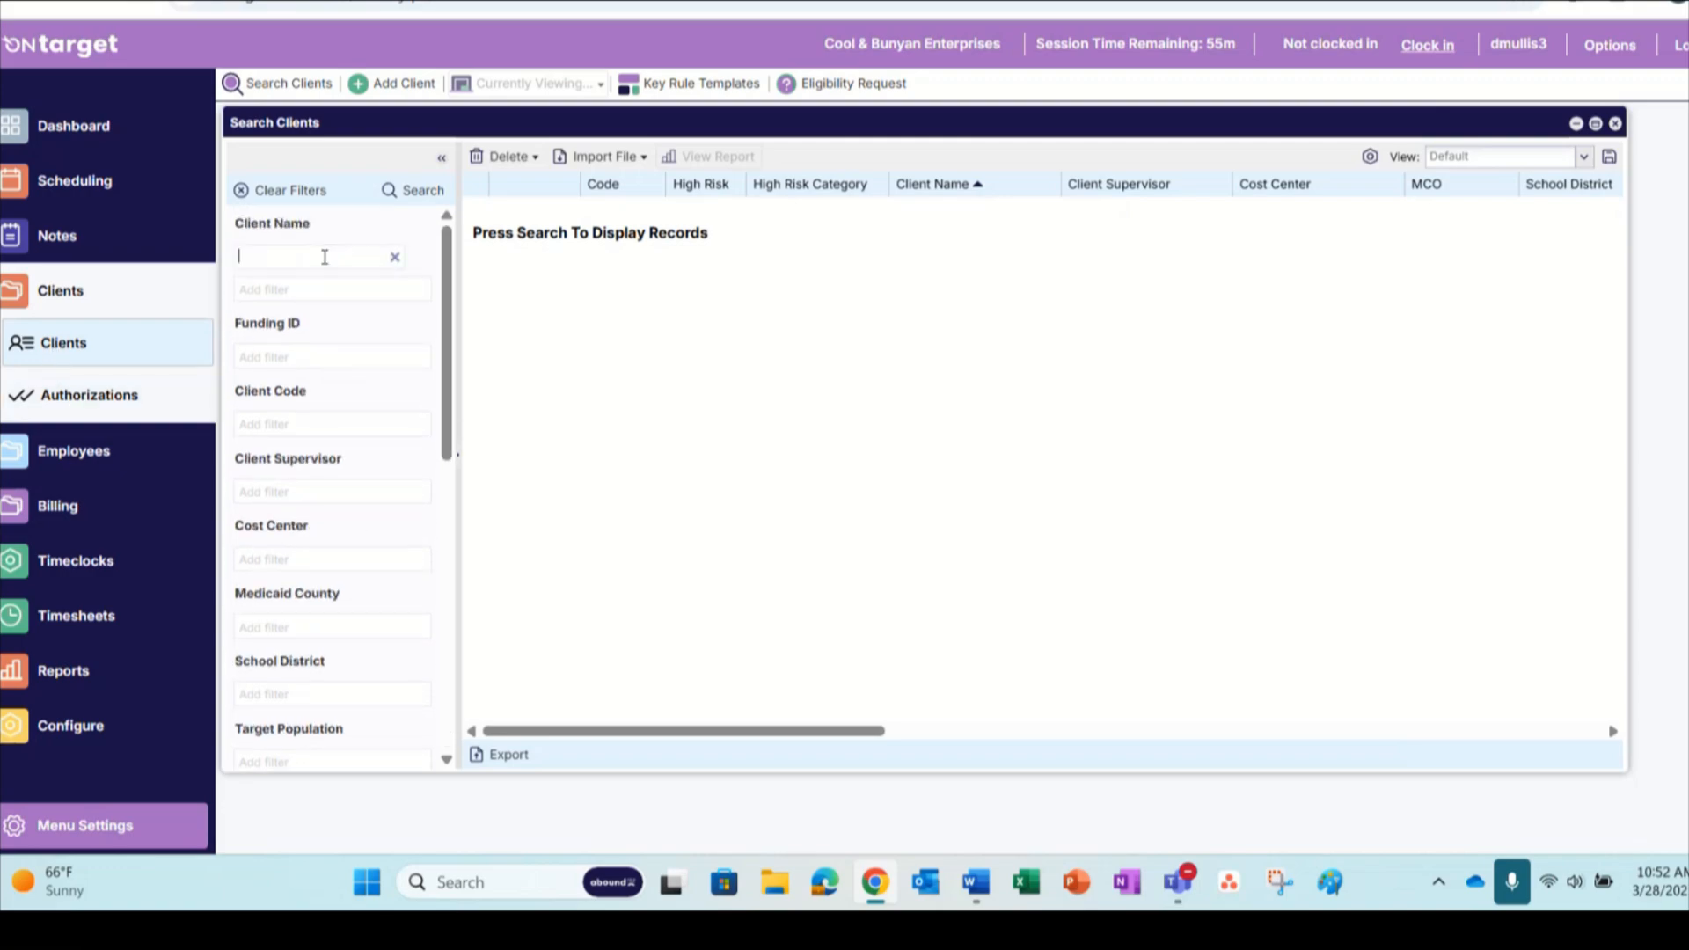
text(cool)
key(Return)
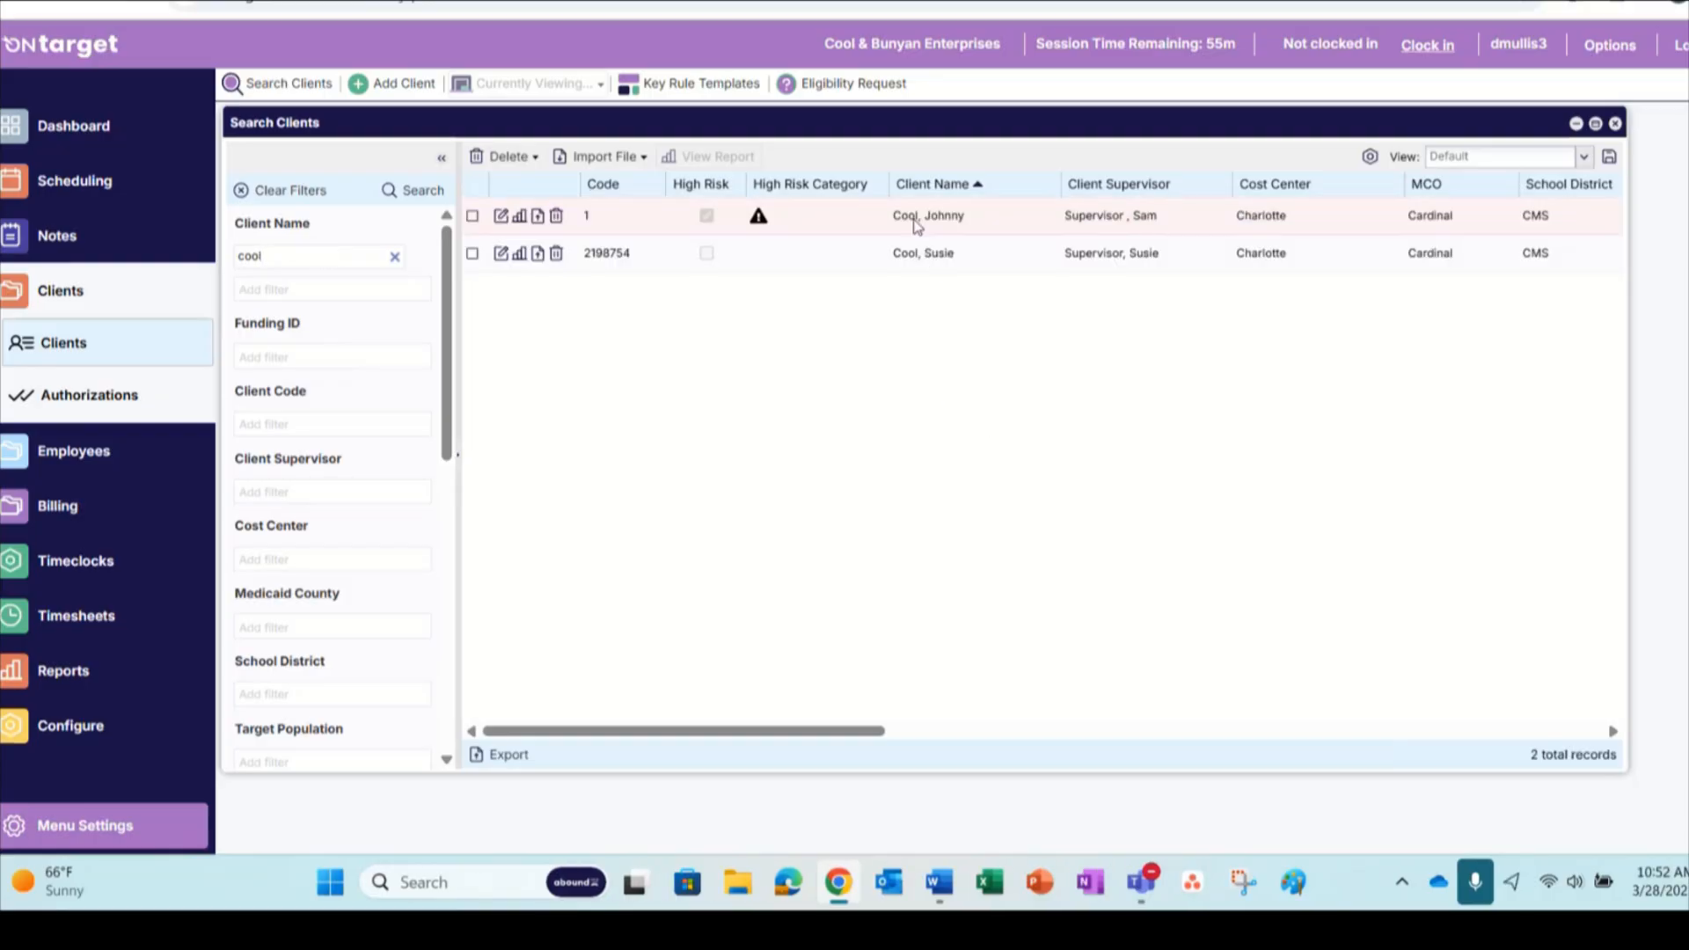
click(916, 226)
double_click(915, 226)
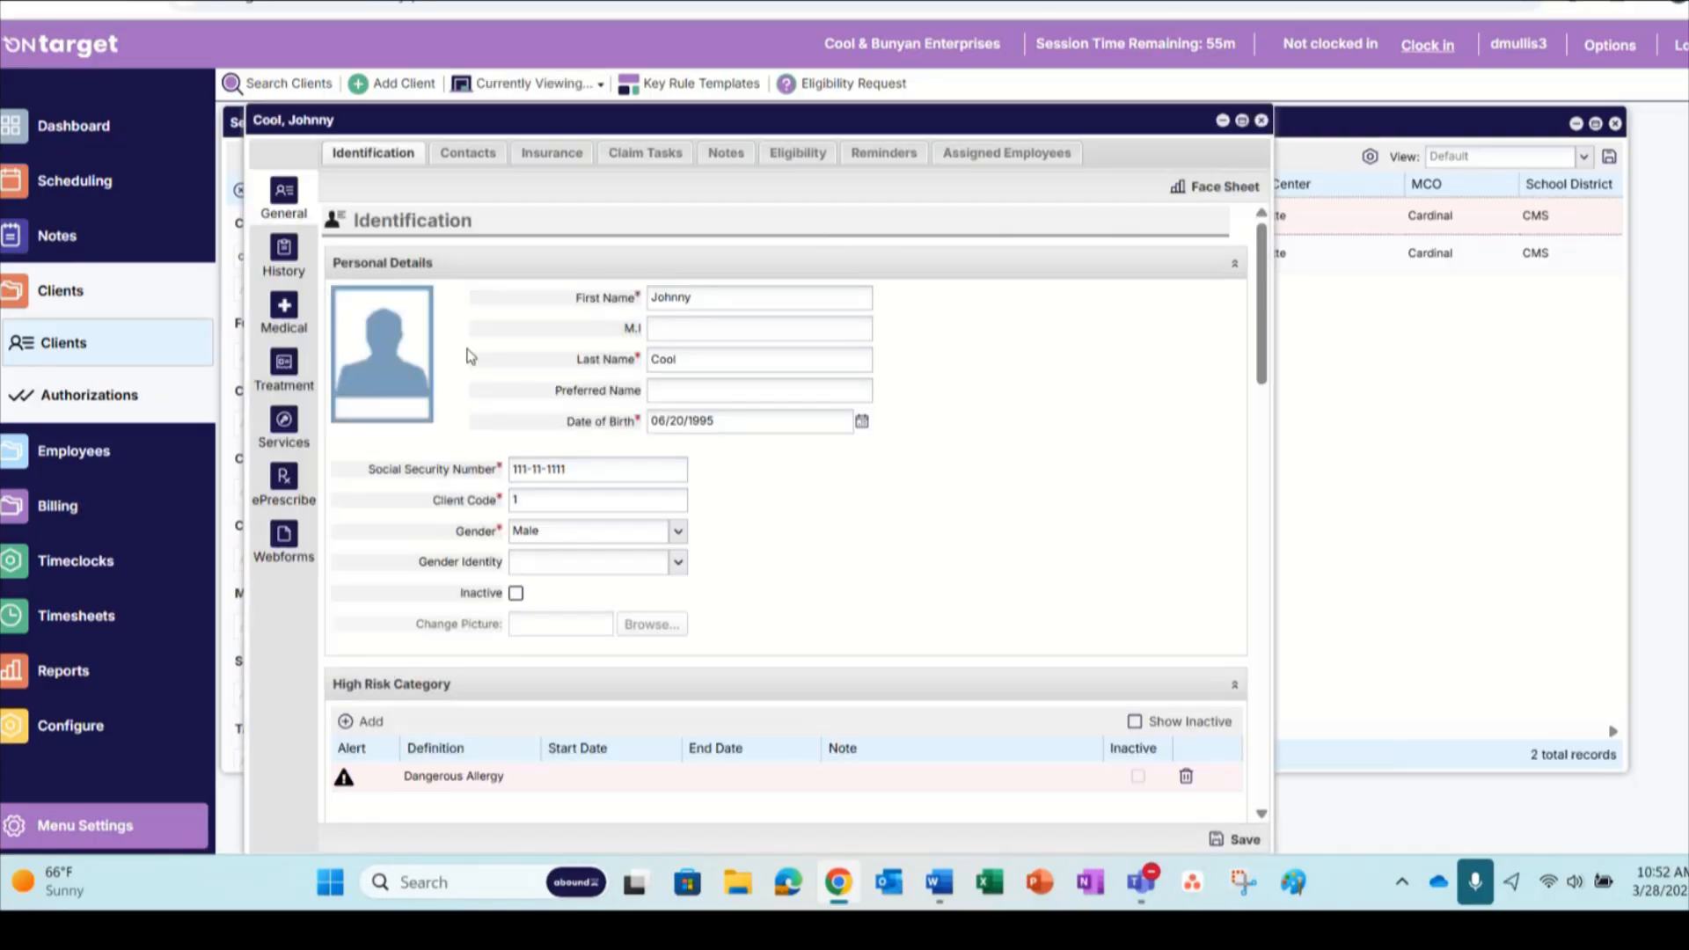
Open the client's treatment plans, expand the annual plan starting 01/01/2025, and display goal 02 with its outcomes listed
click(283, 380)
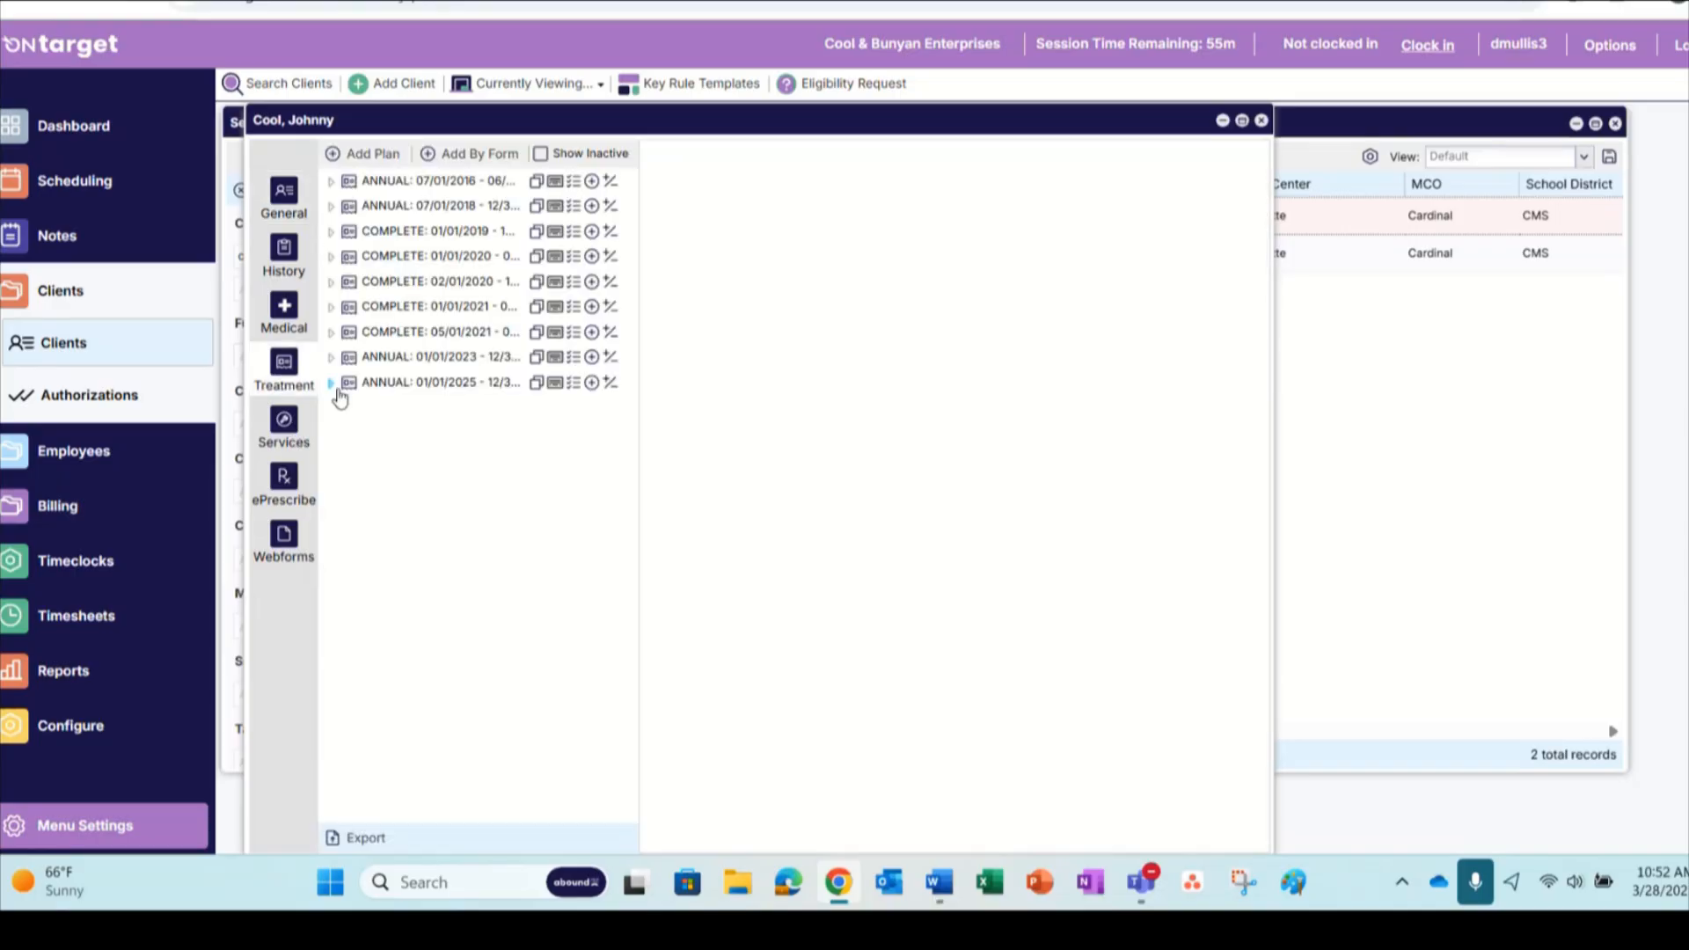
click(332, 384)
click(425, 391)
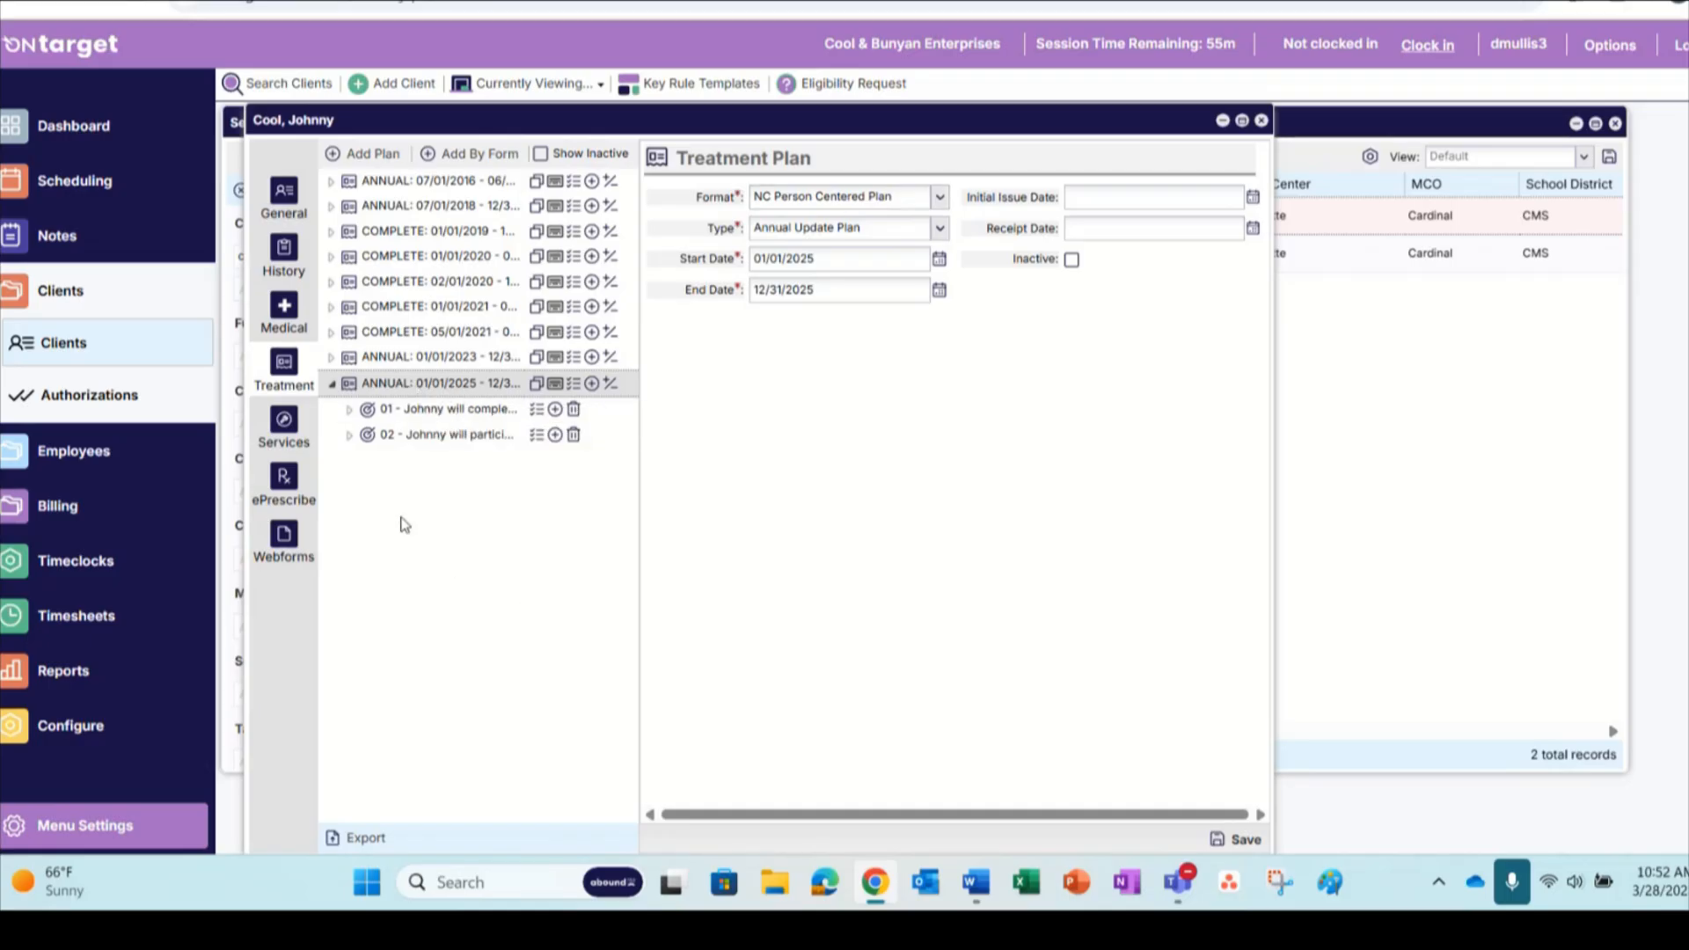
click(350, 435)
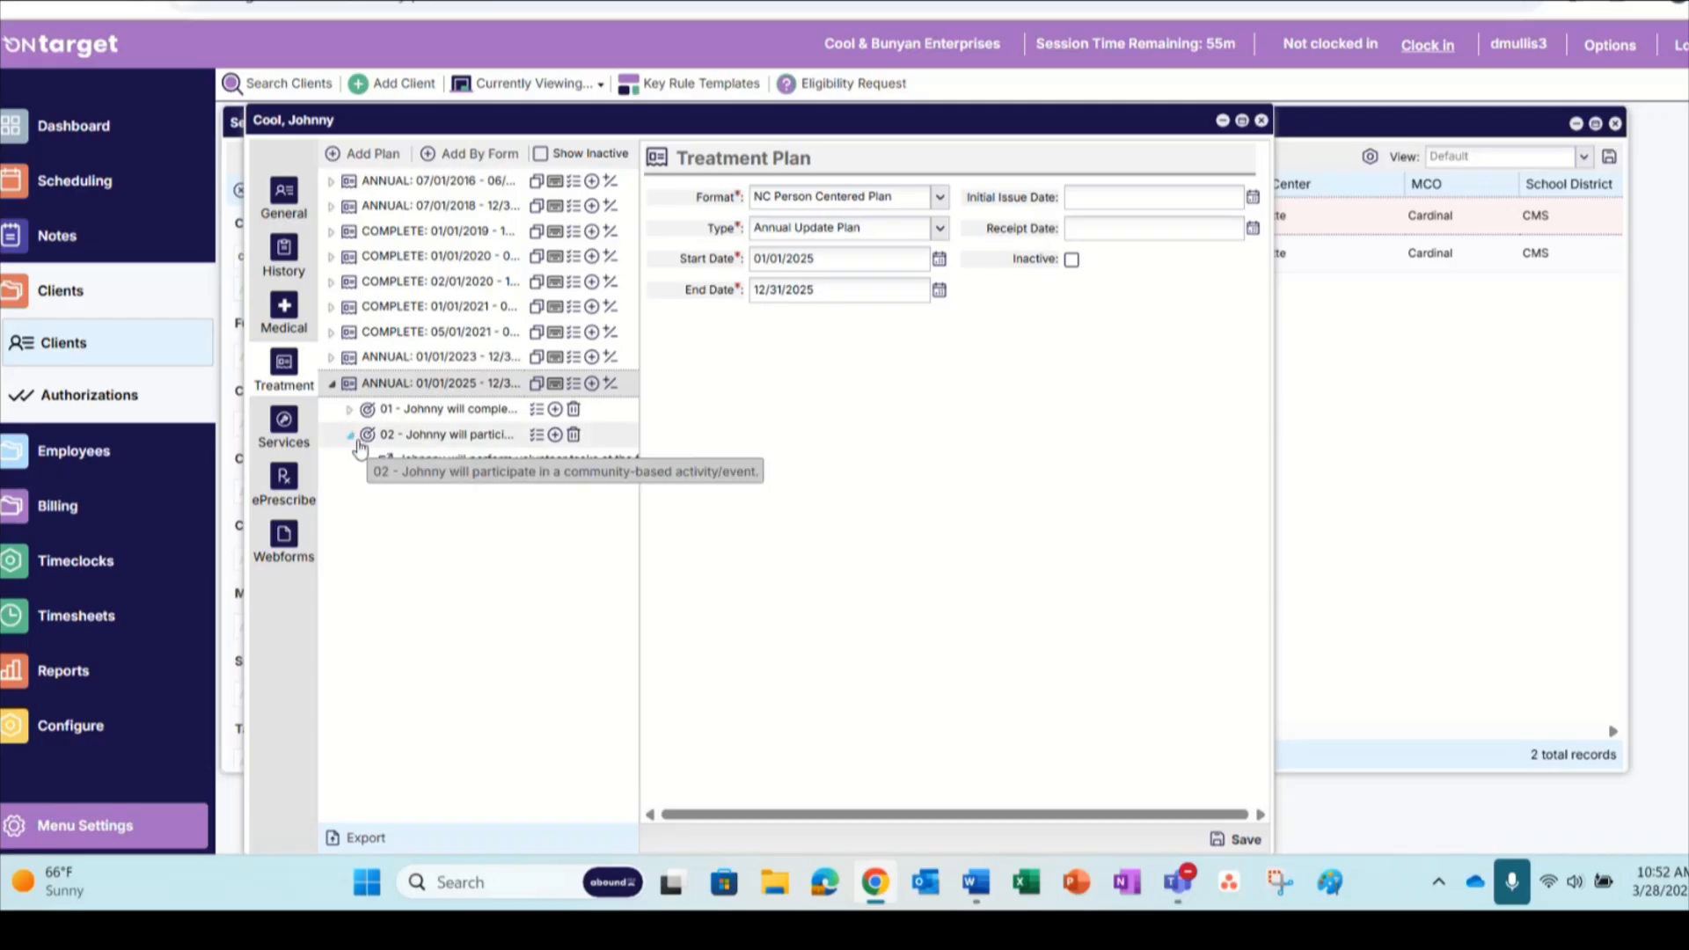
click(440, 434)
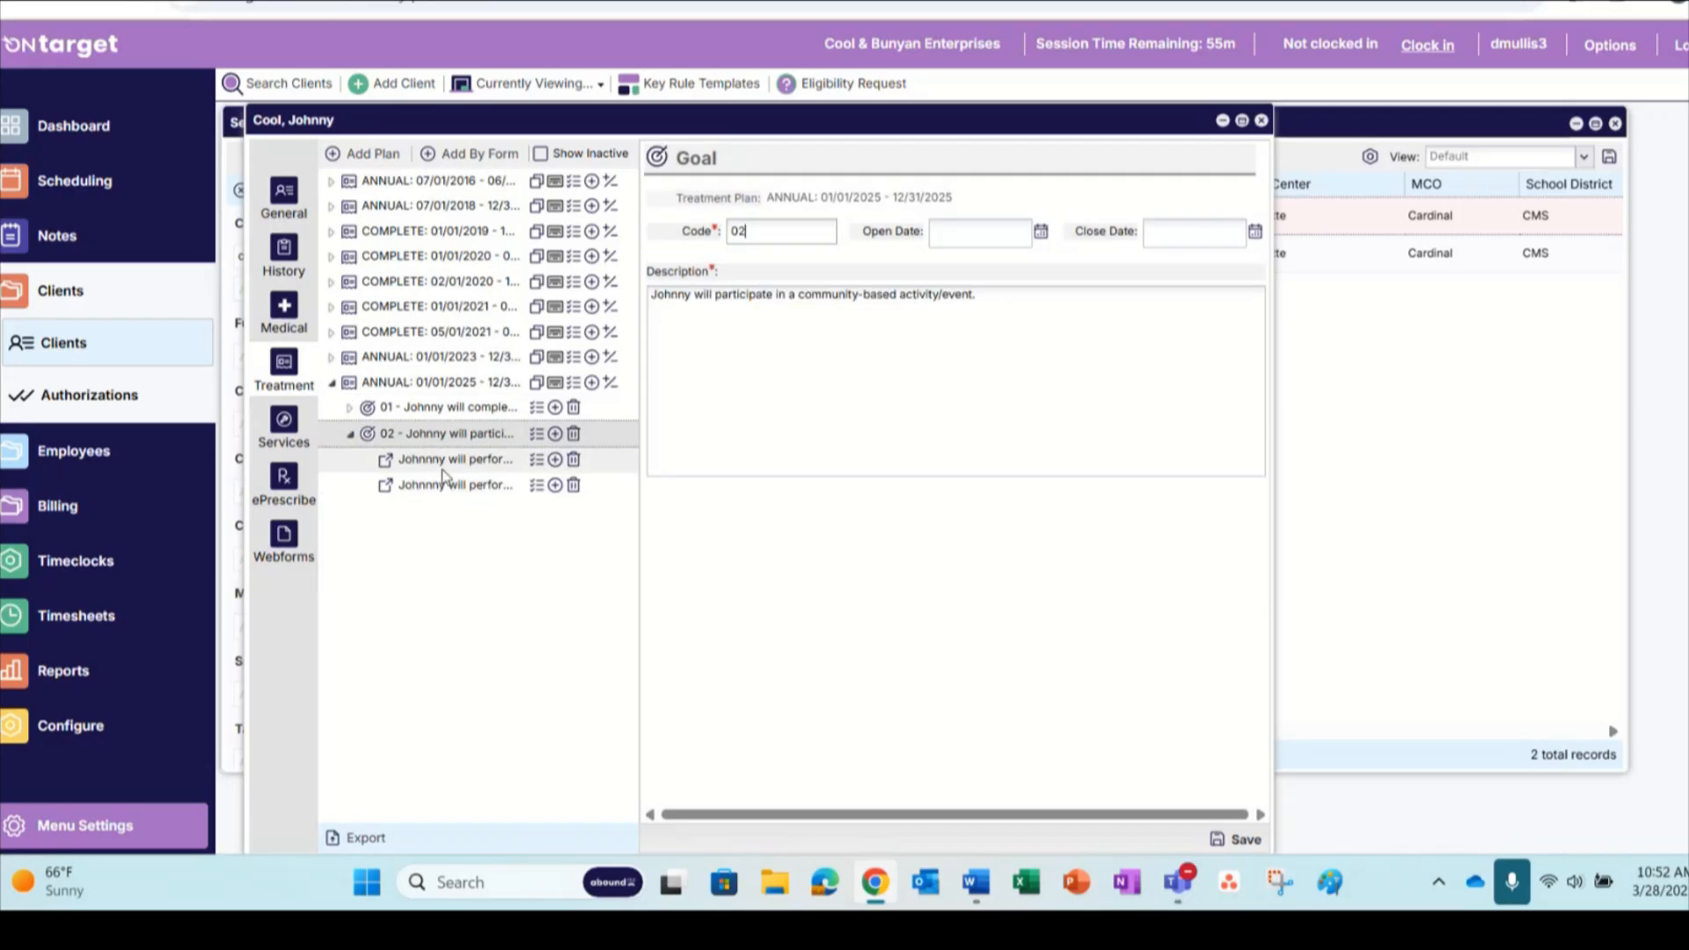
Review the description of goal 02 and the service and description of its food bank and pet shelter outcomes
click(445, 464)
click(452, 484)
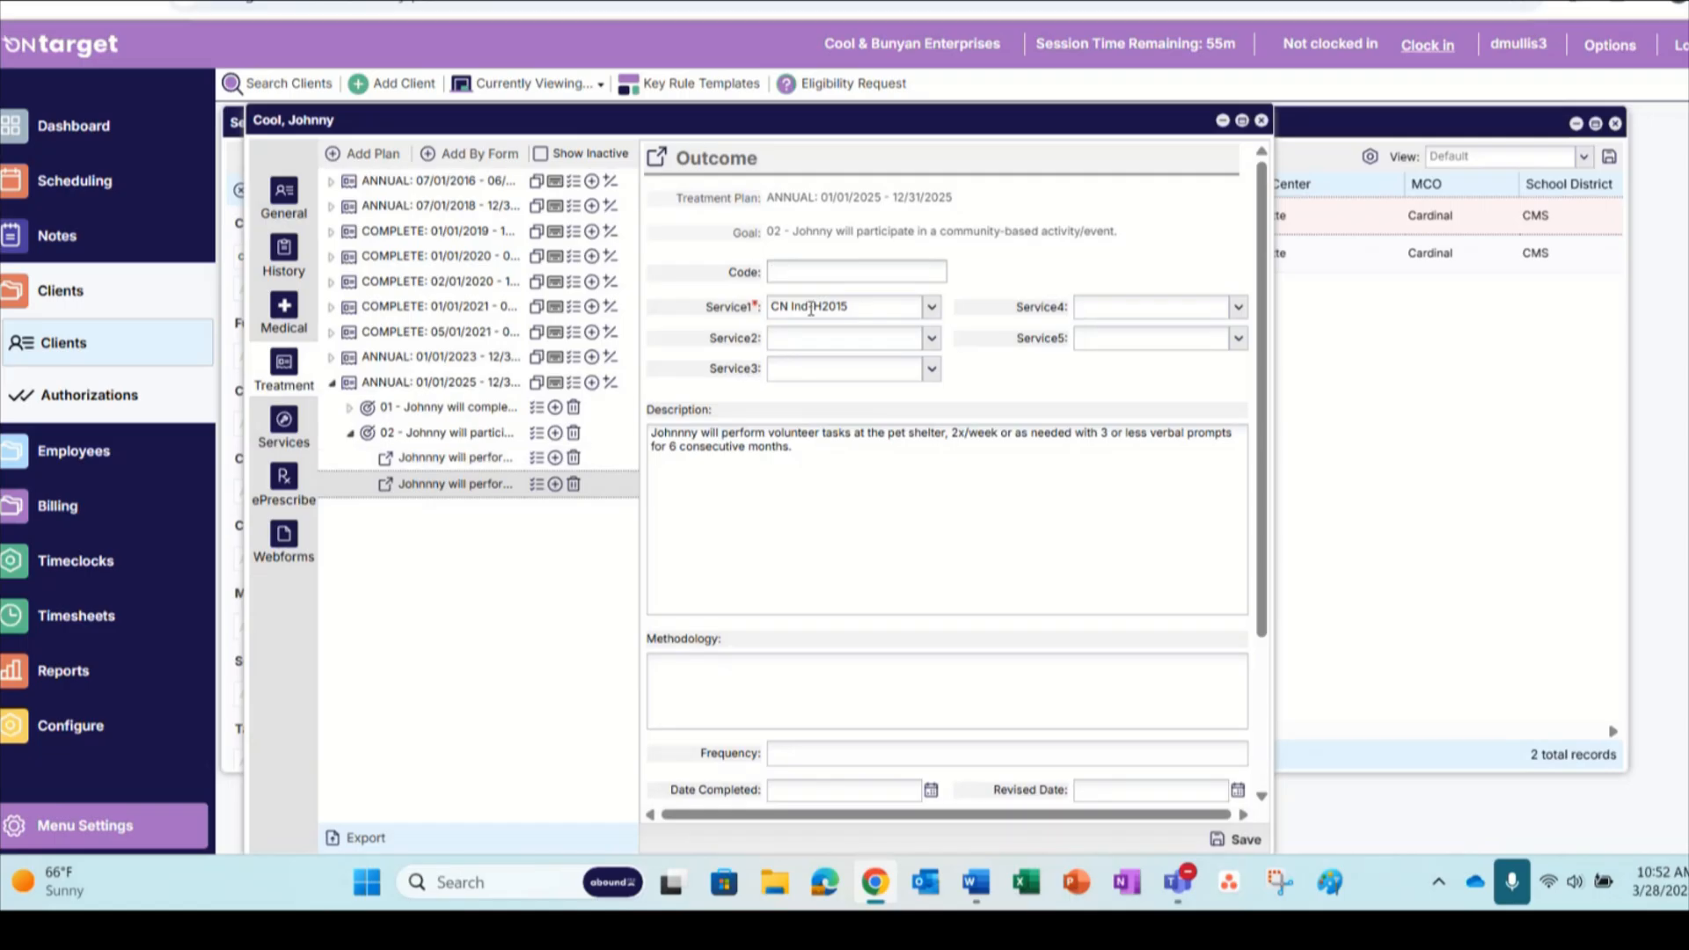
click(456, 460)
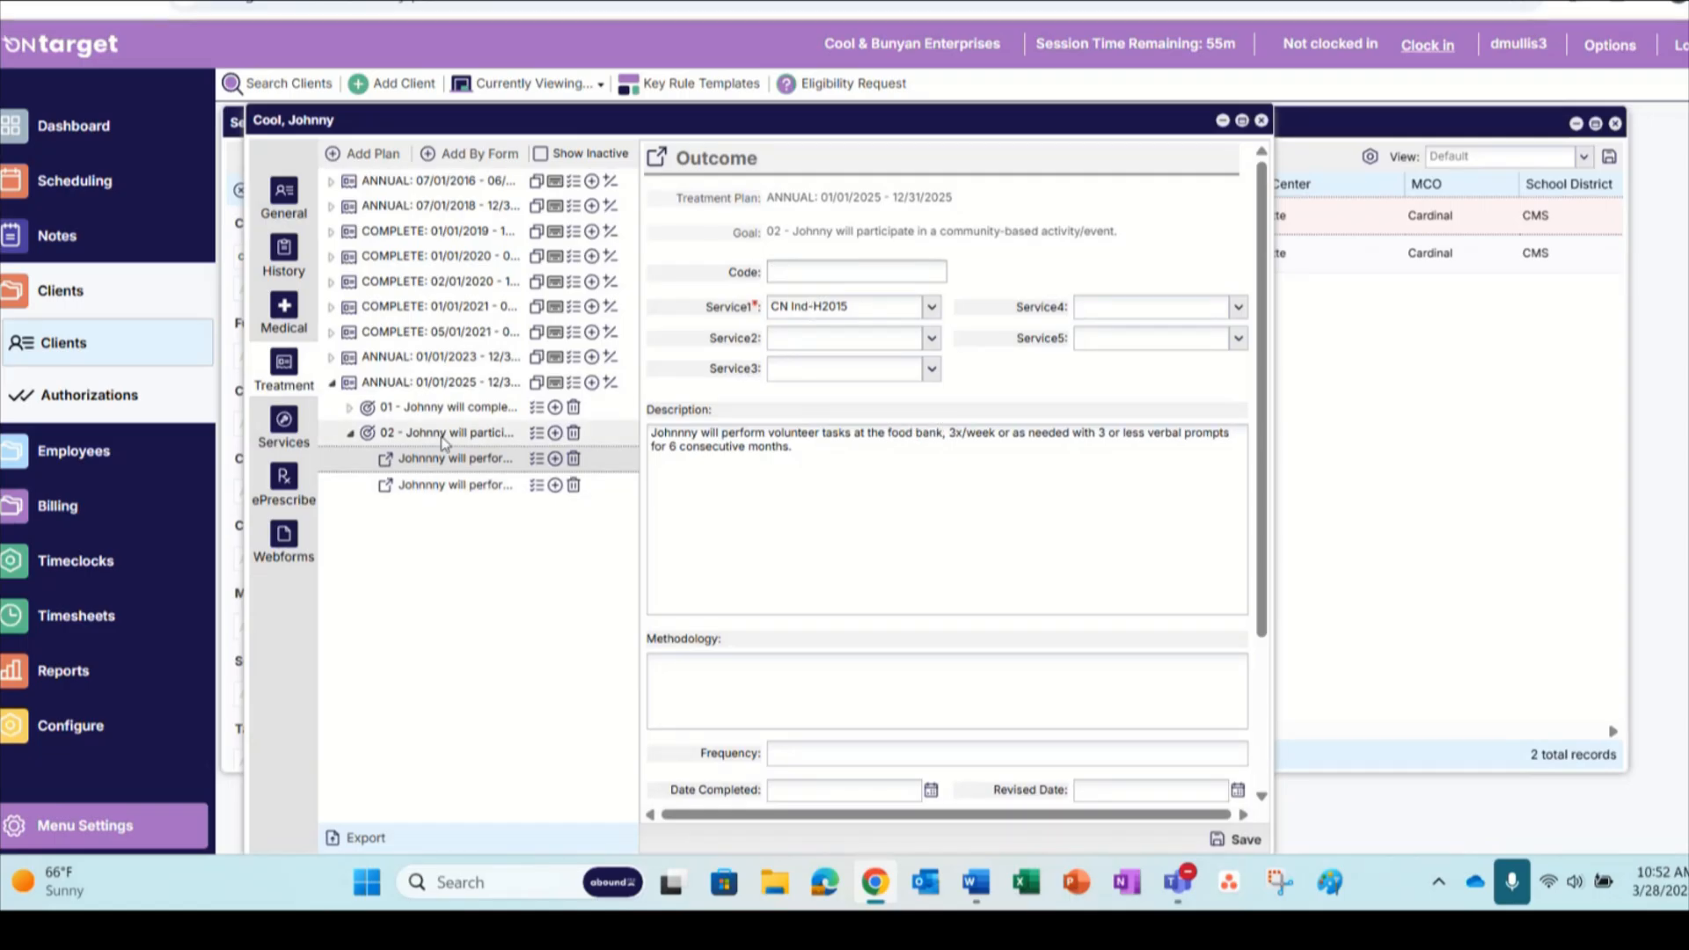
click(445, 436)
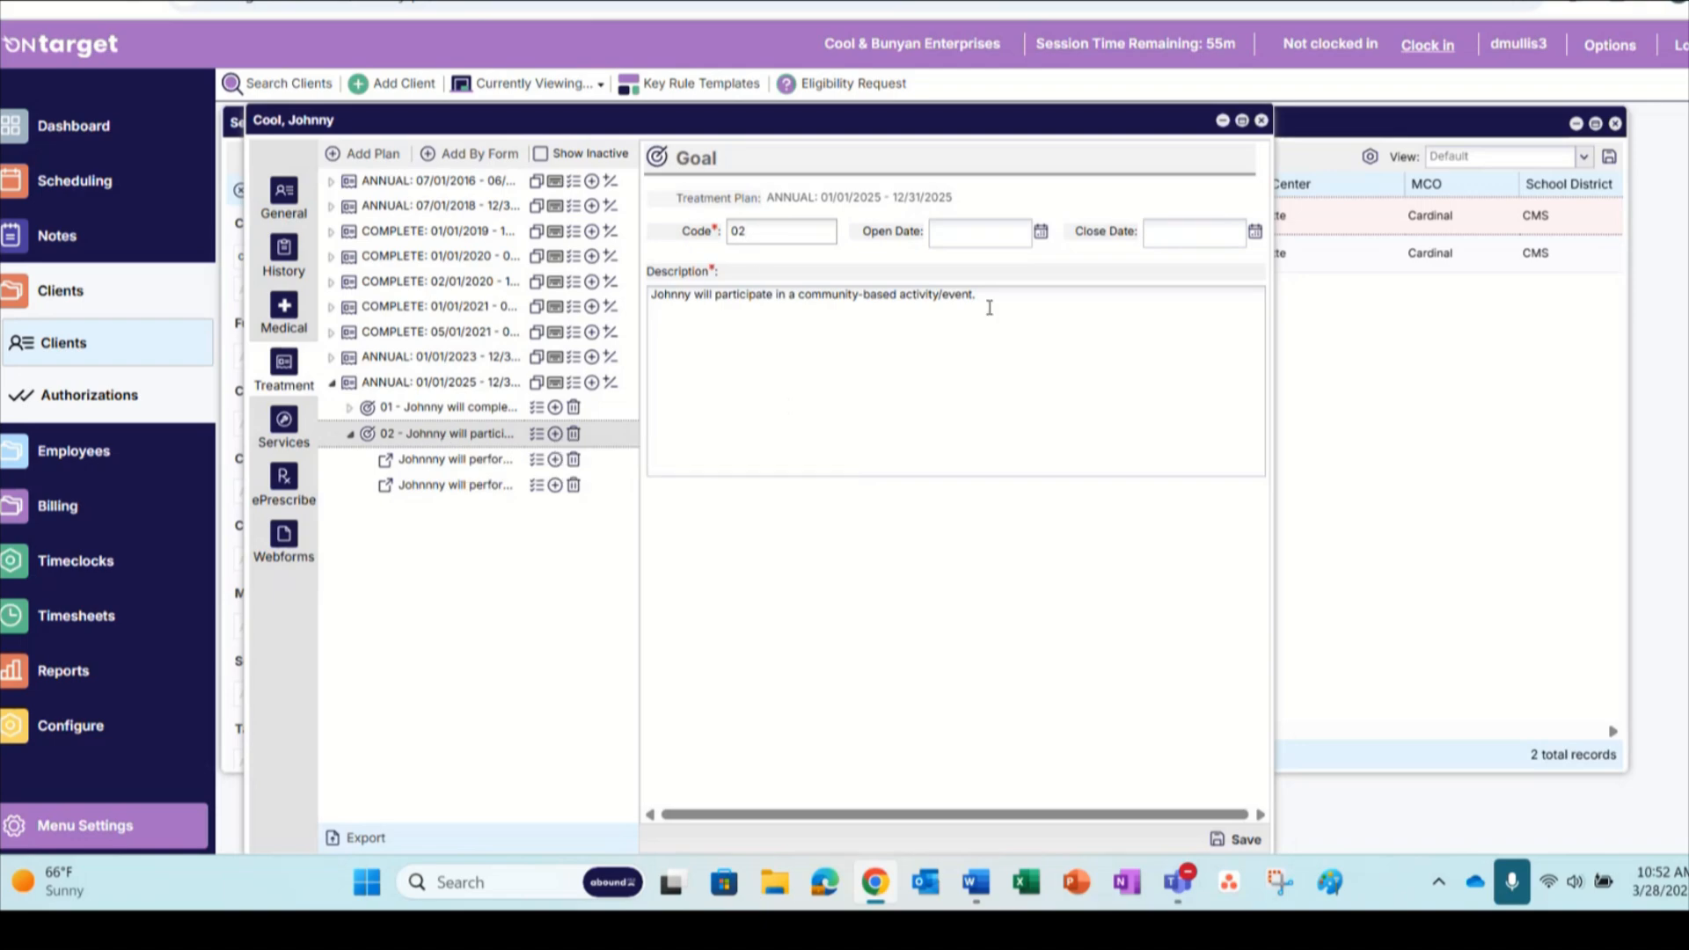
click(480, 467)
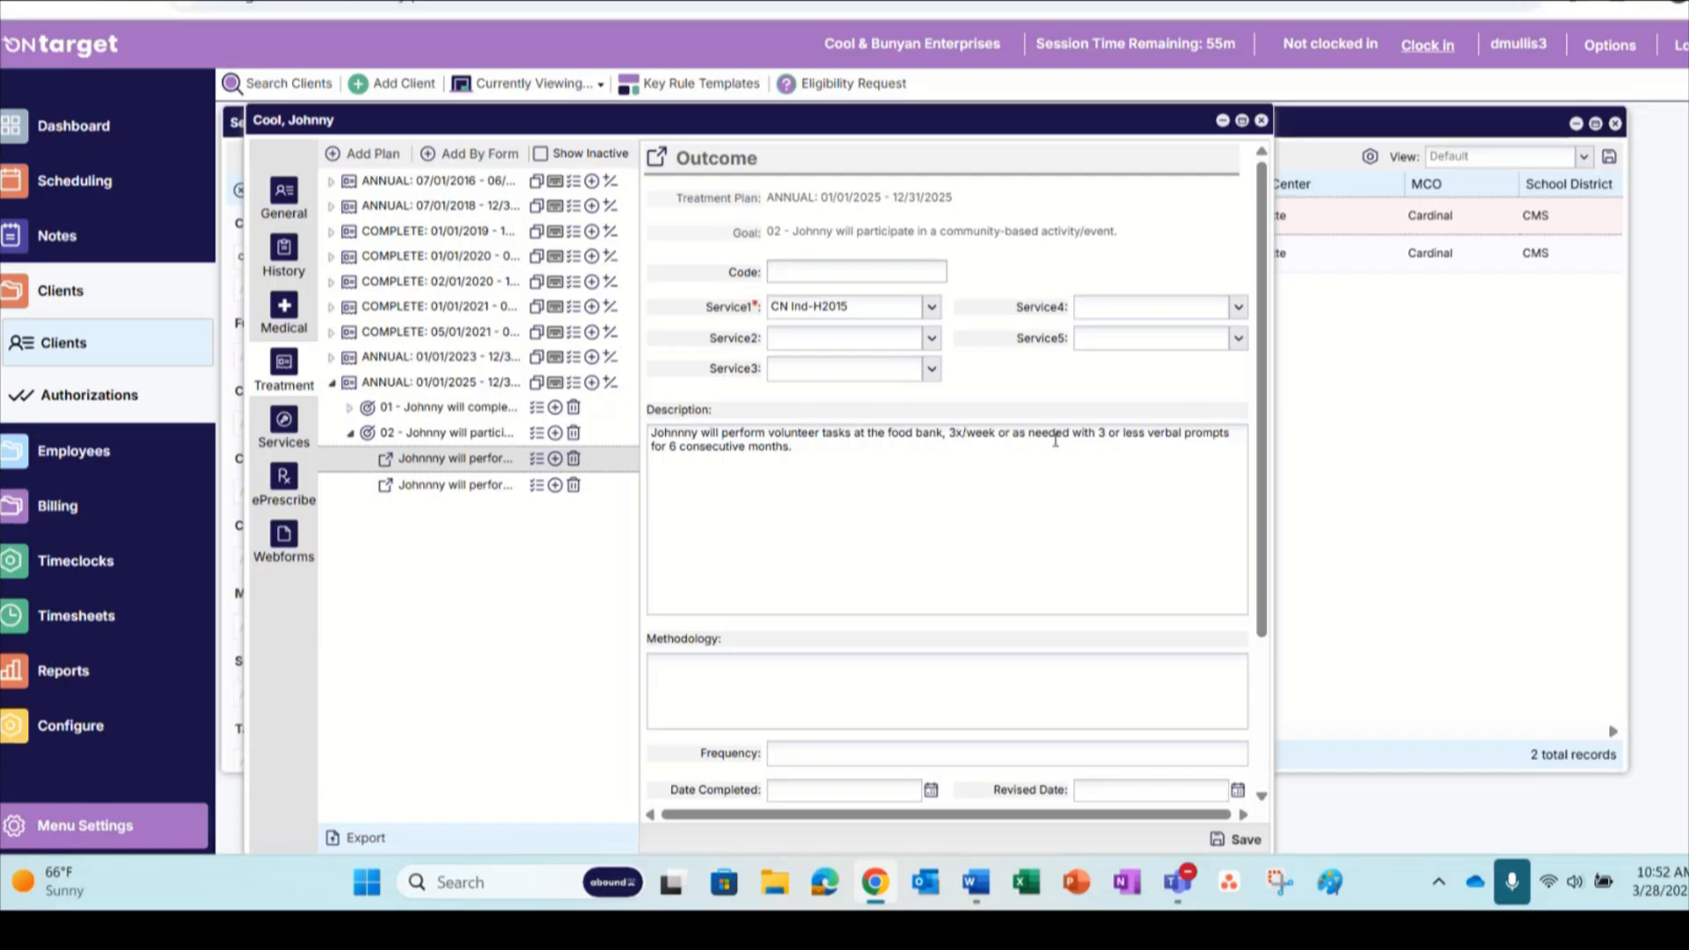
click(519, 482)
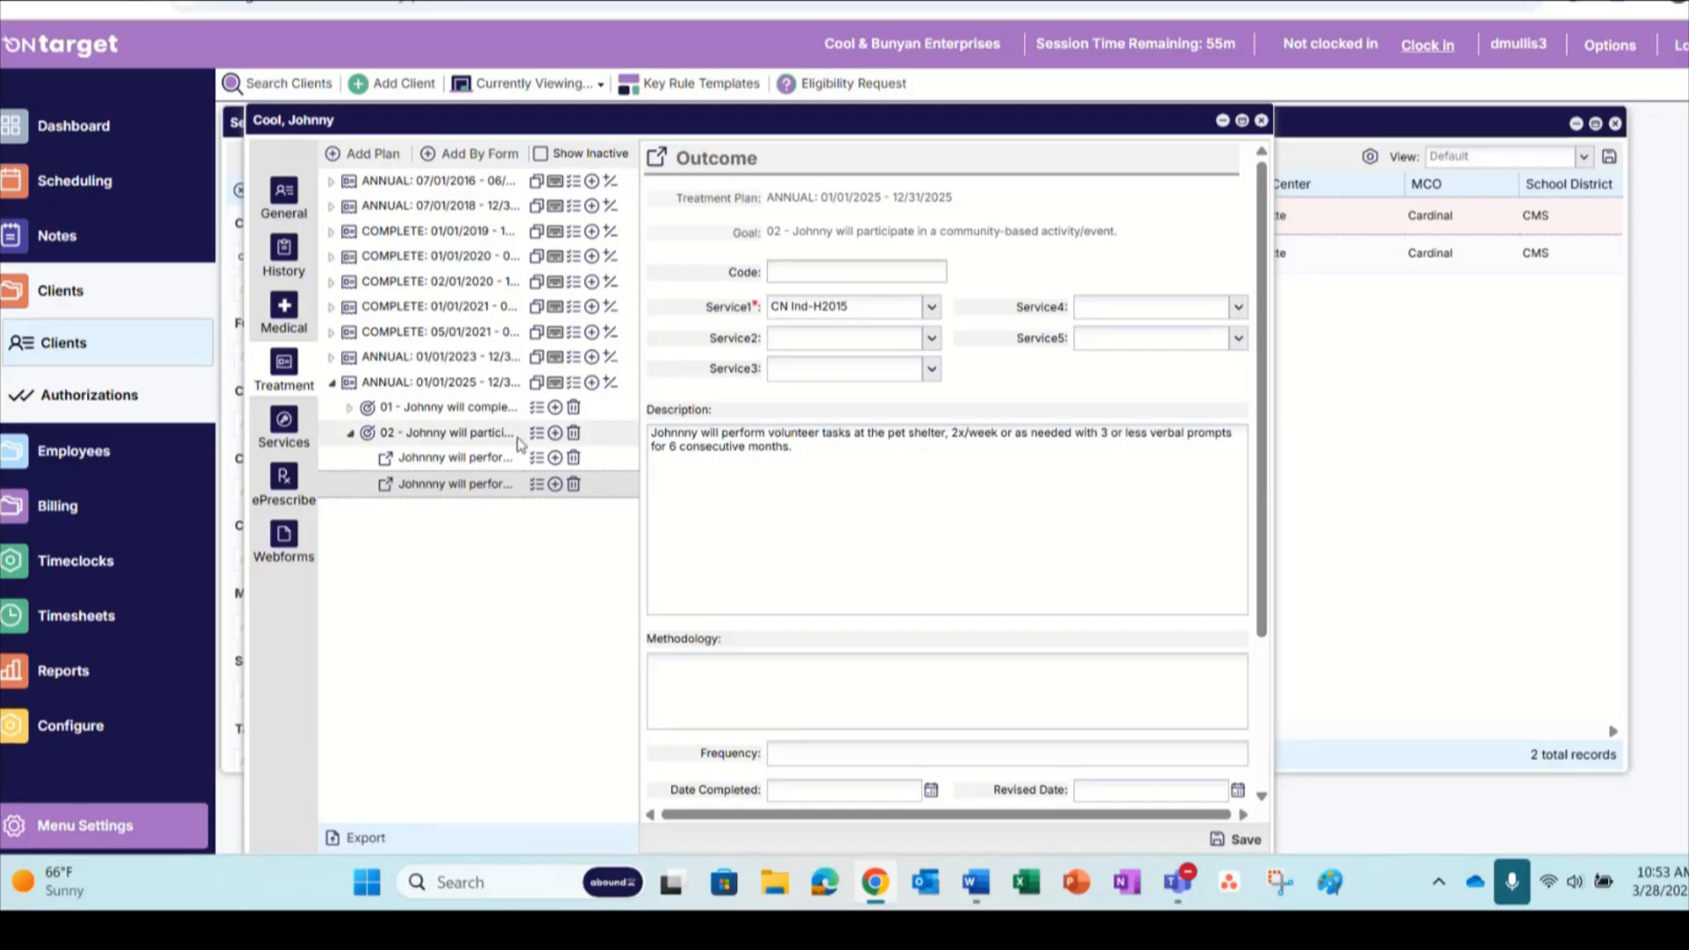
Open the food bank outcome under goal 02, review its description, and display its key rules
click(483, 464)
scroll(854, 539, down, 3)
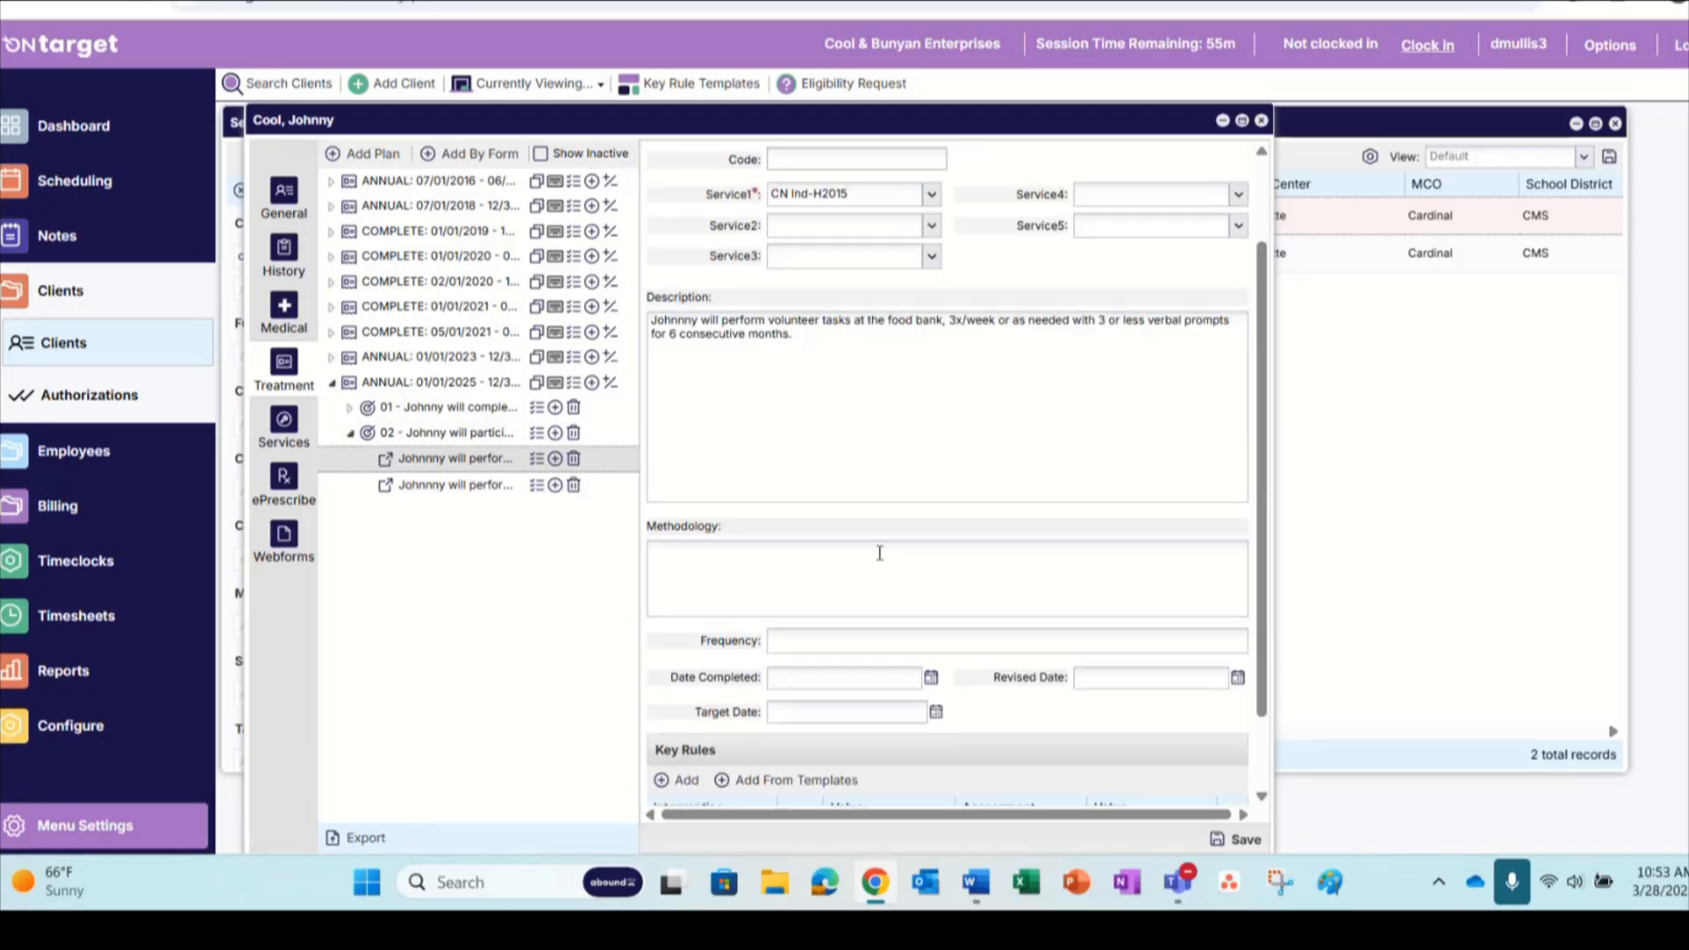
scroll(716, 424, up, 3)
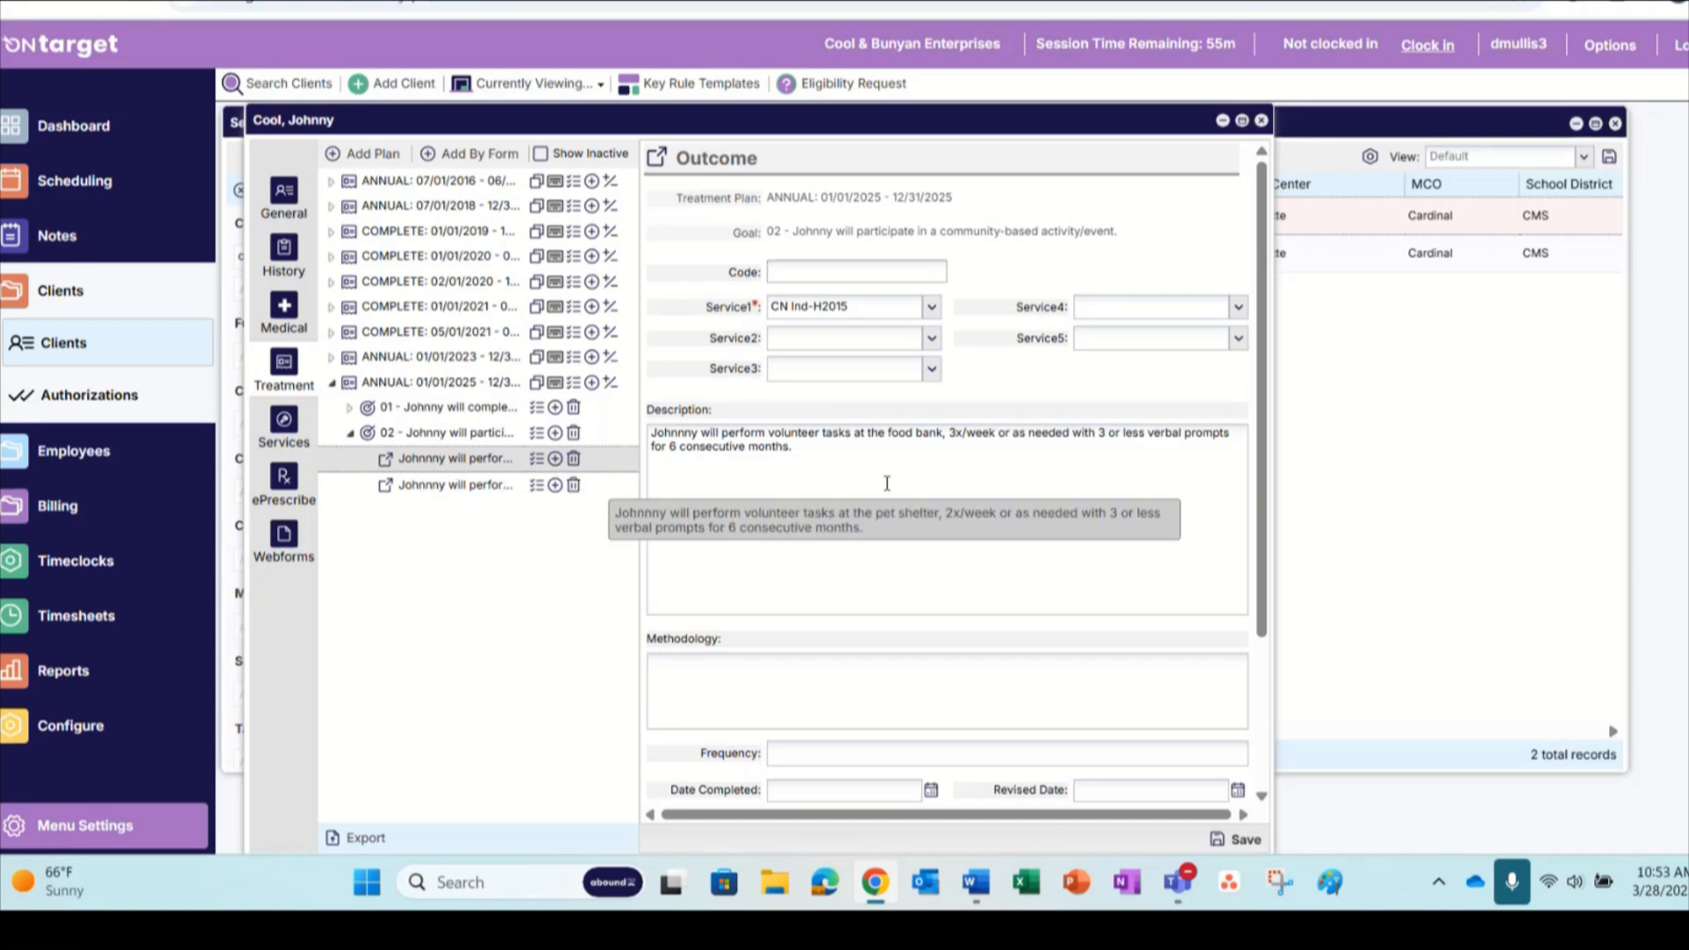
scroll(725, 524, down, 3)
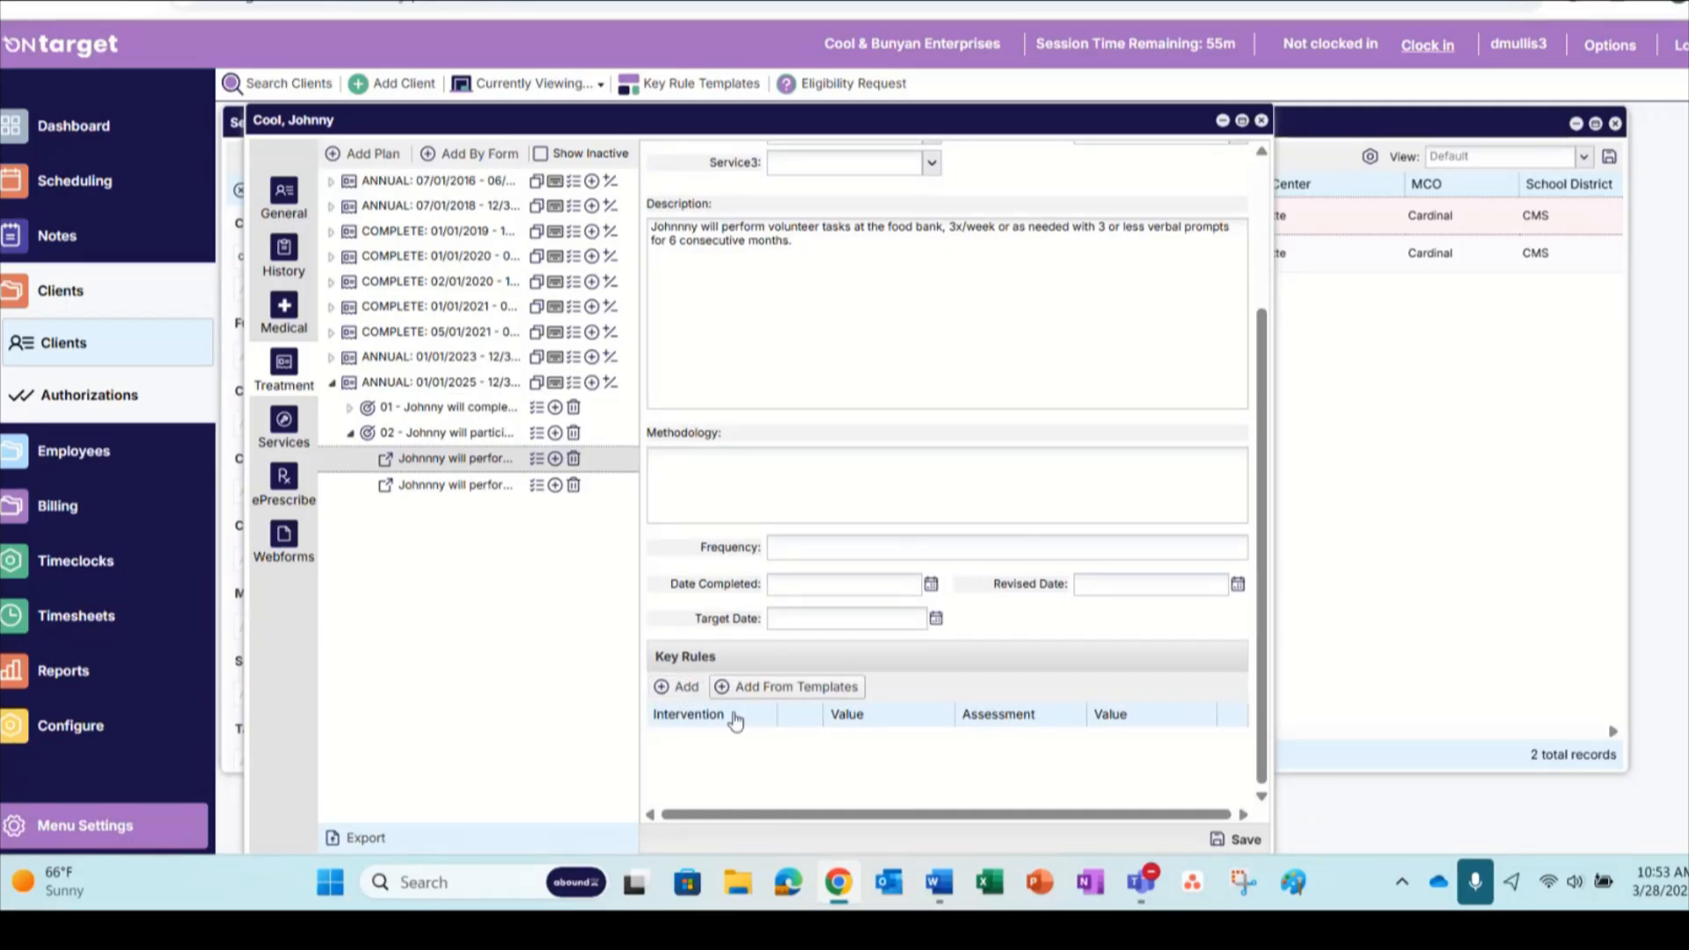
click(676, 695)
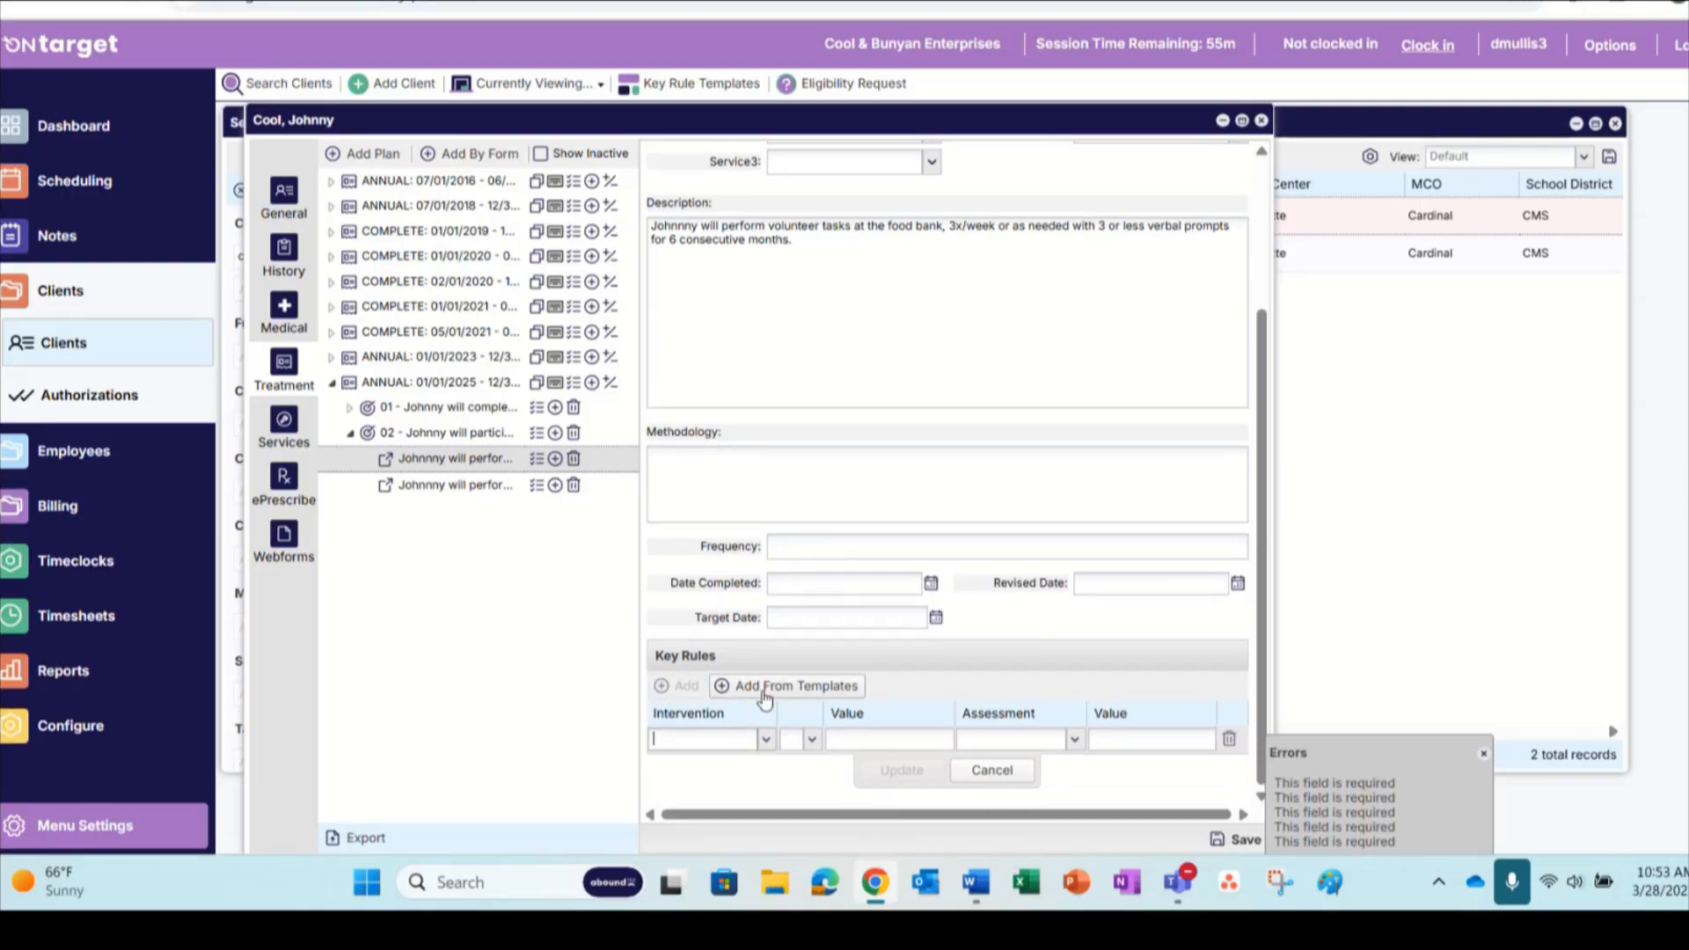
click(769, 739)
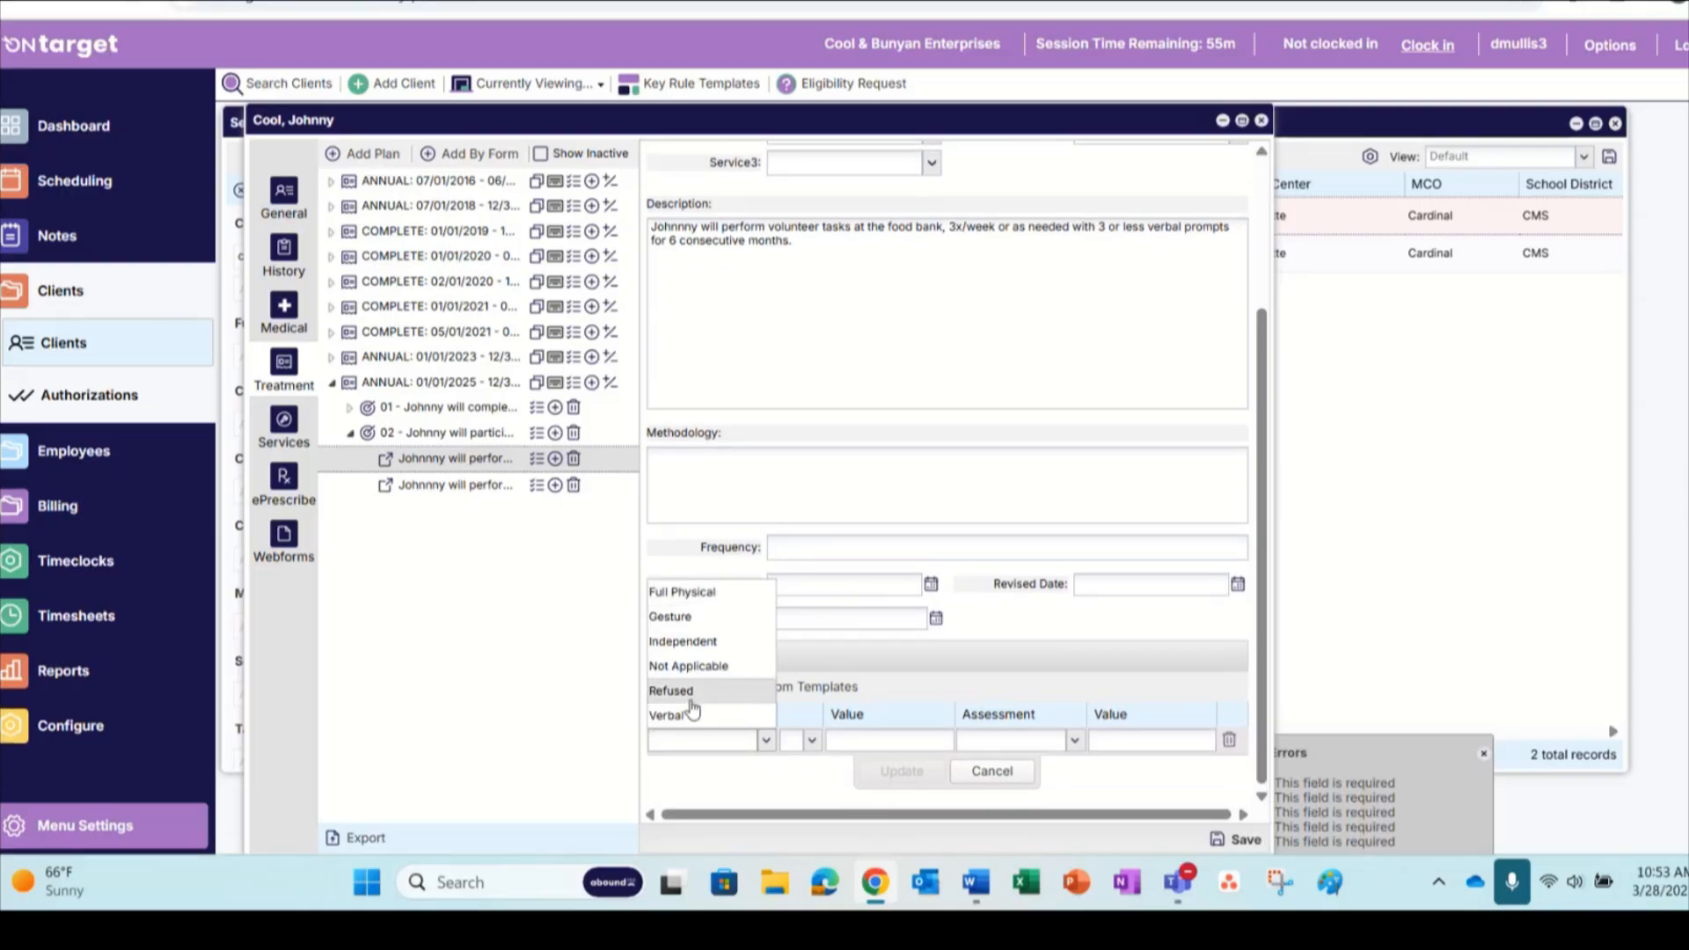
click(683, 642)
click(812, 740)
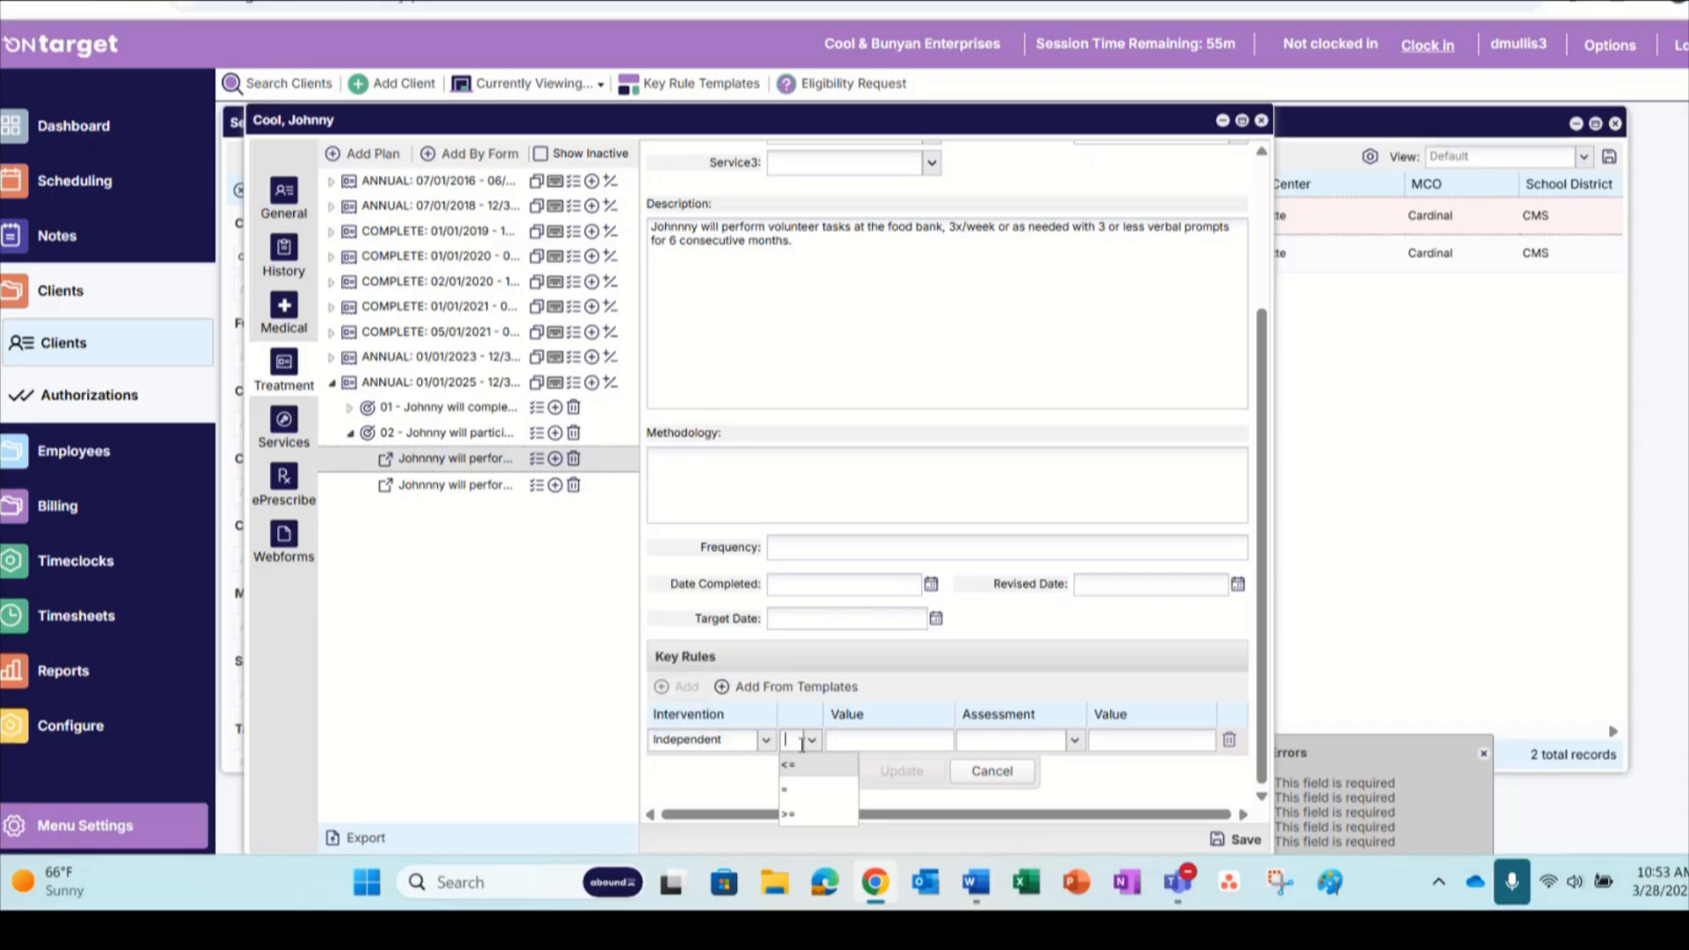
click(798, 792)
text(x)
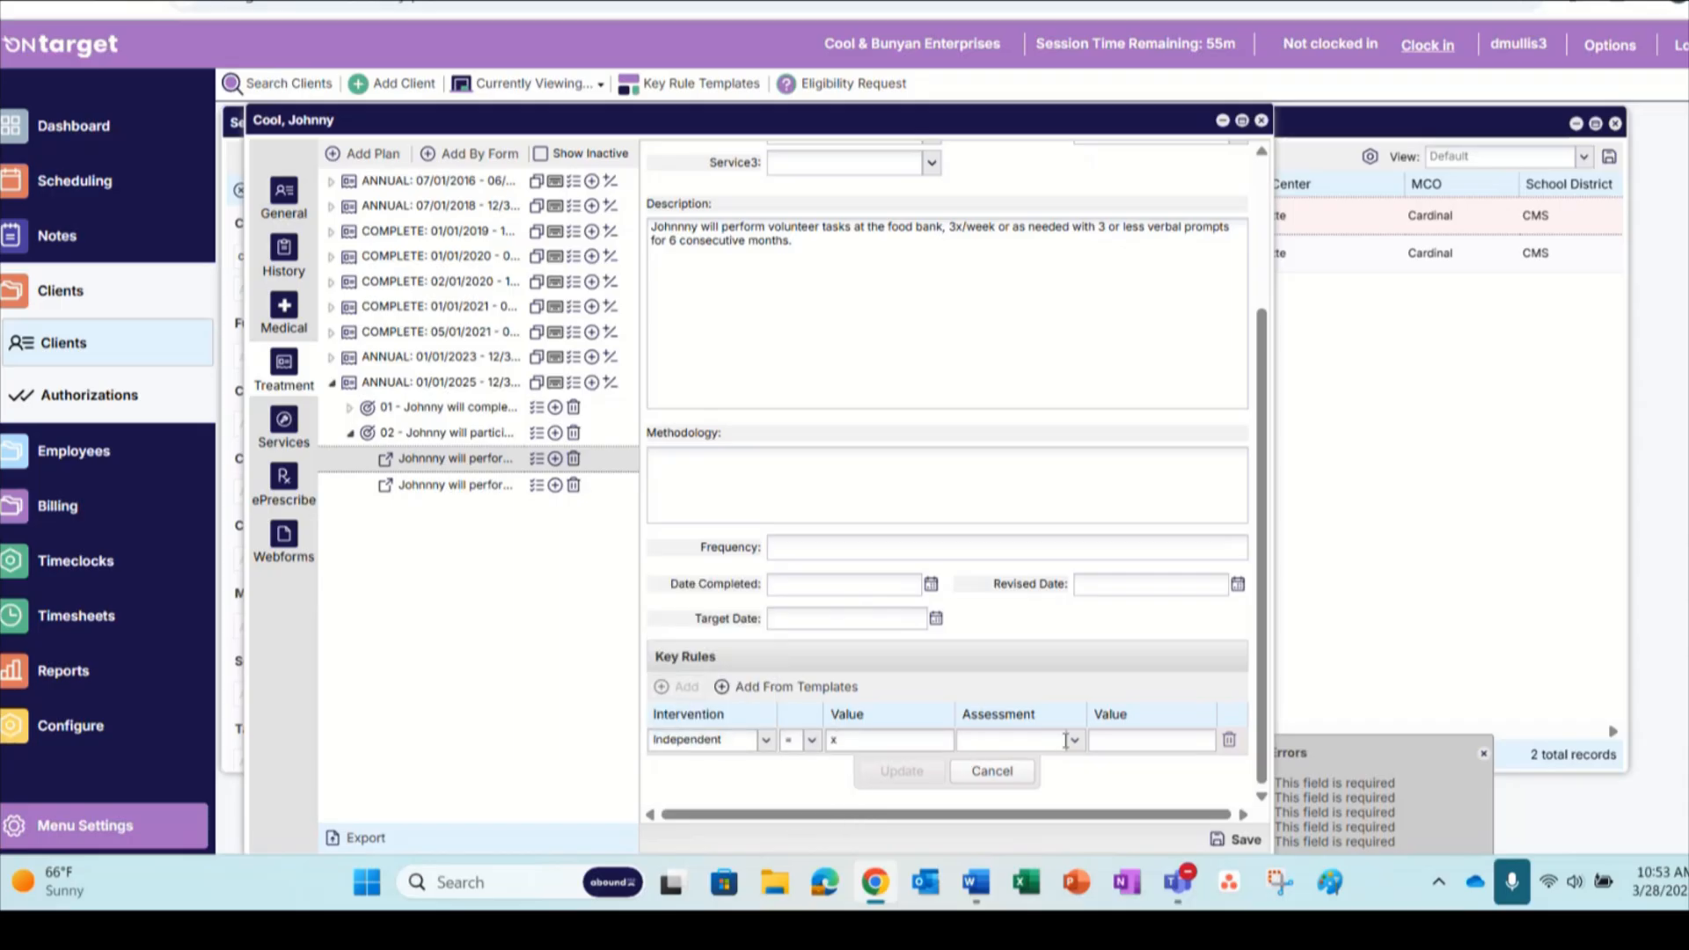
click(1075, 743)
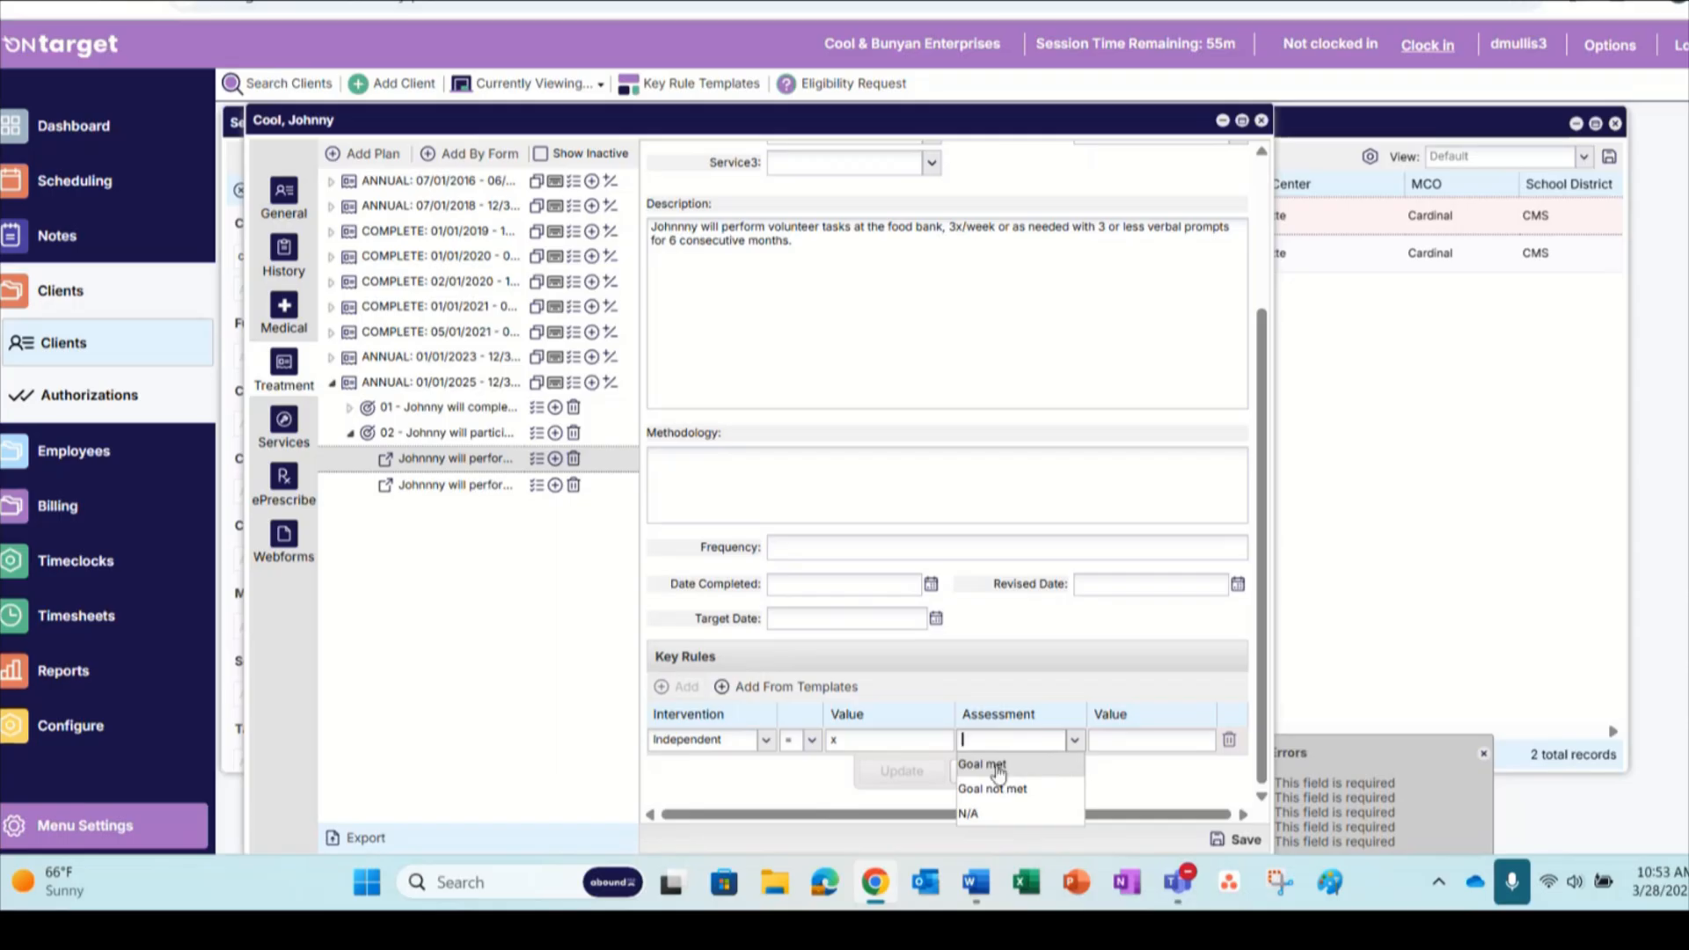
click(994, 763)
click(1100, 739)
text(x)
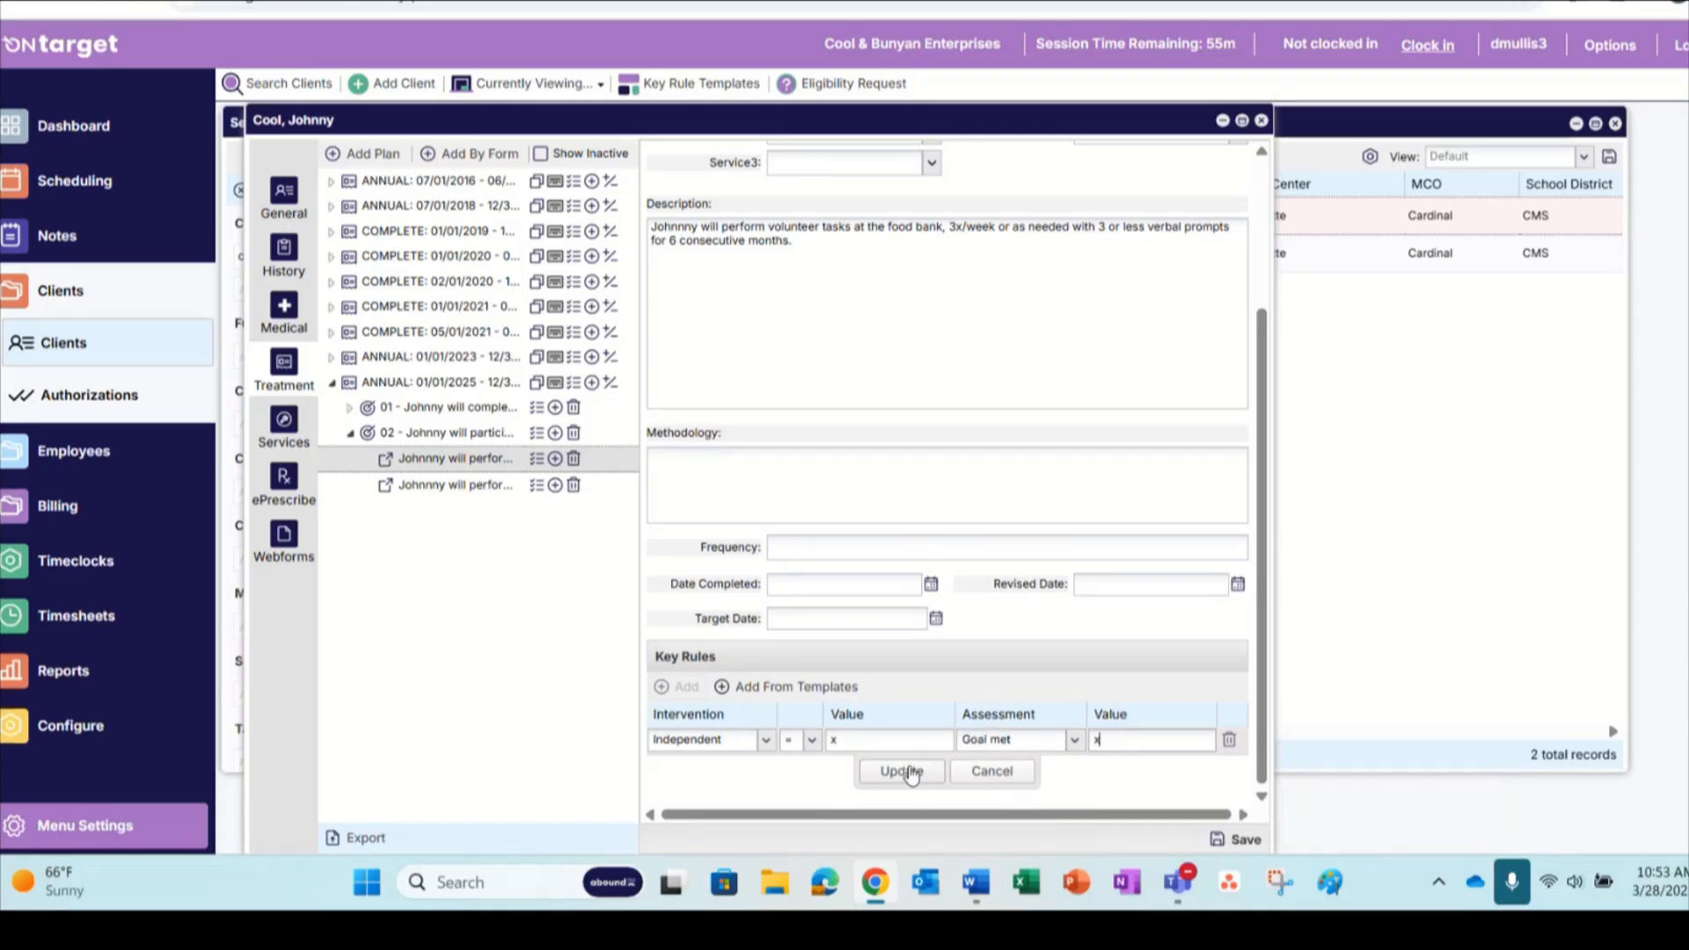
click(1010, 772)
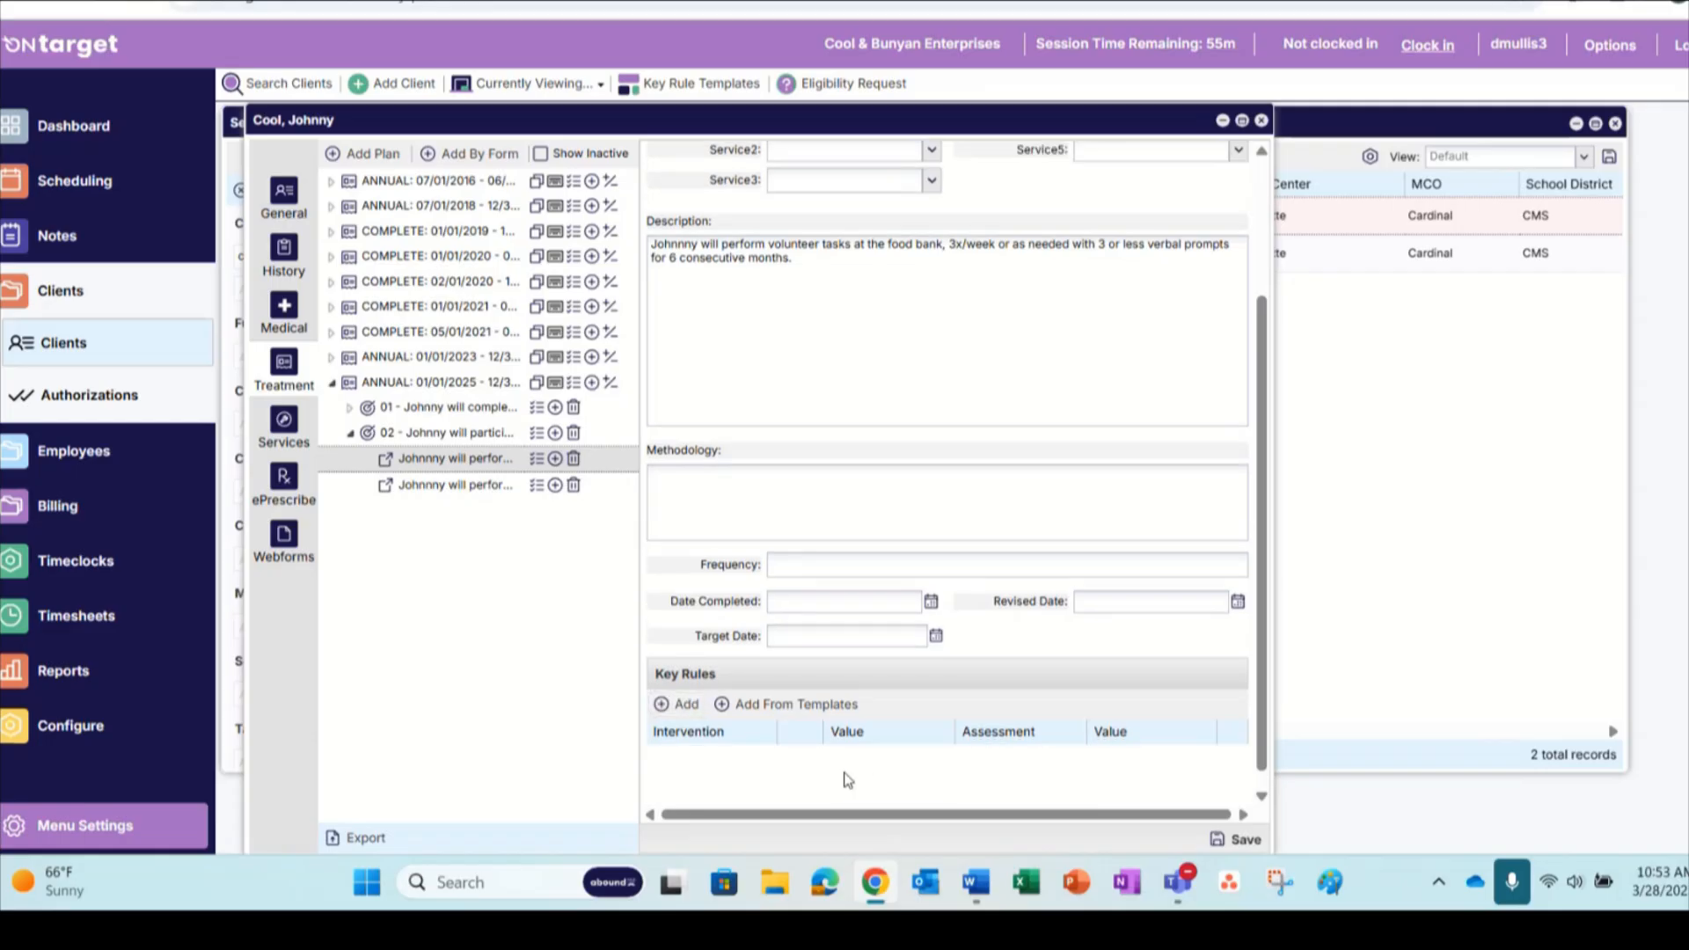
Add the key rules from templates to the food bank outcome and check them against the outcome's description
click(762, 704)
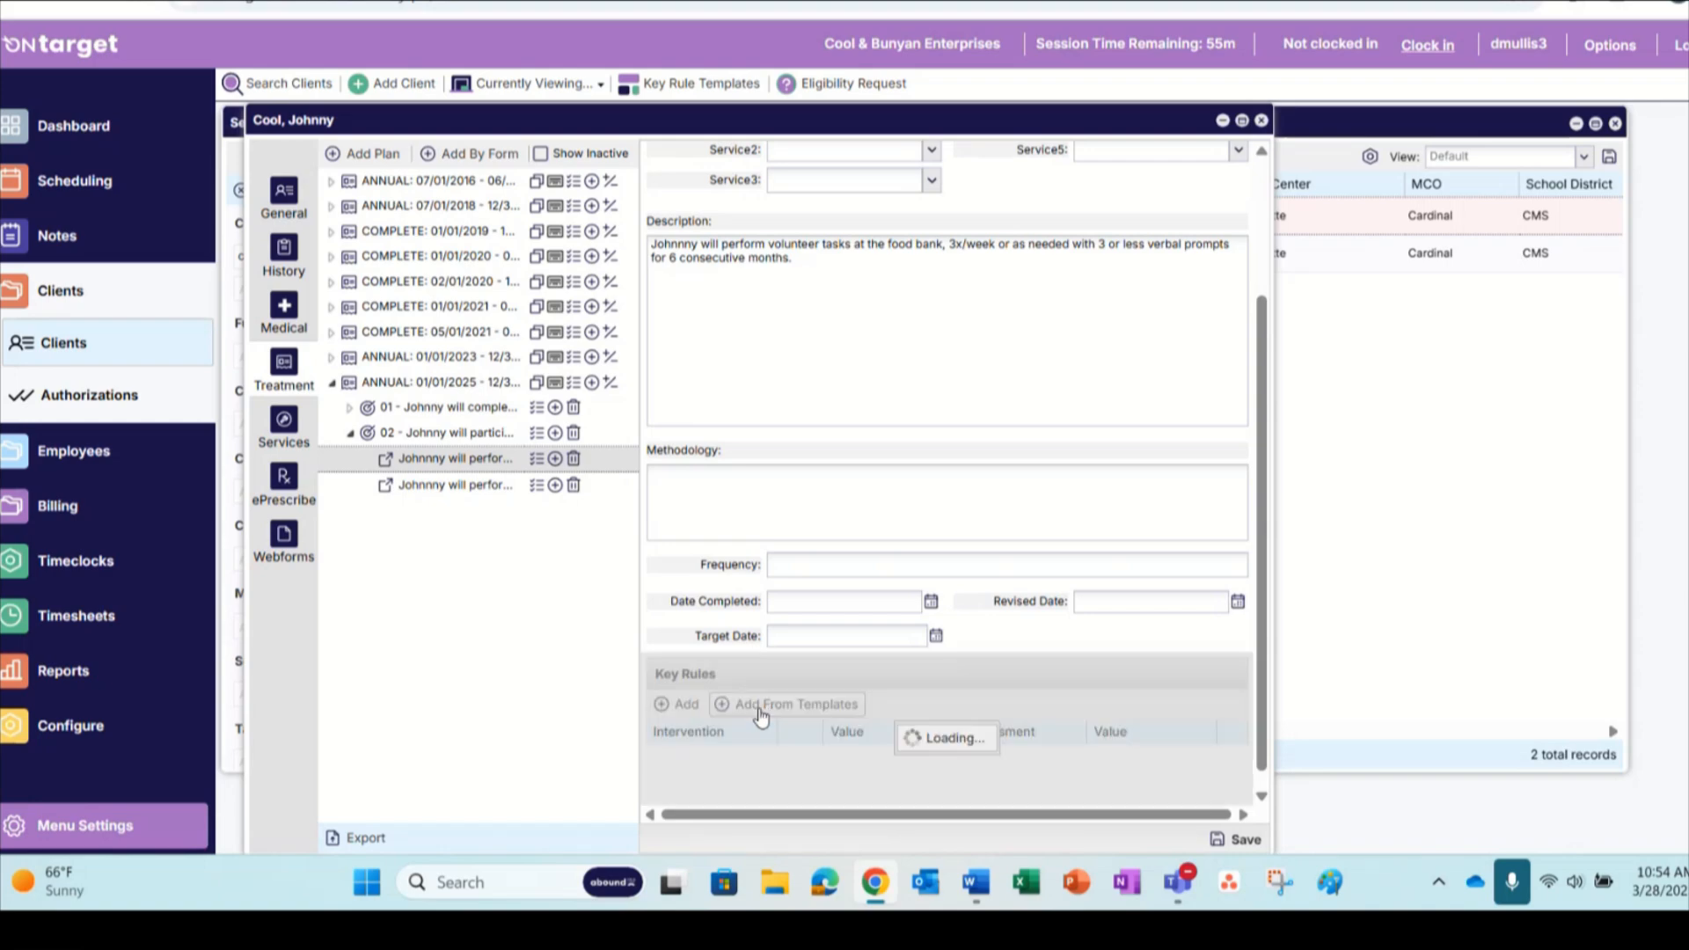
scroll(879, 662, down, 5)
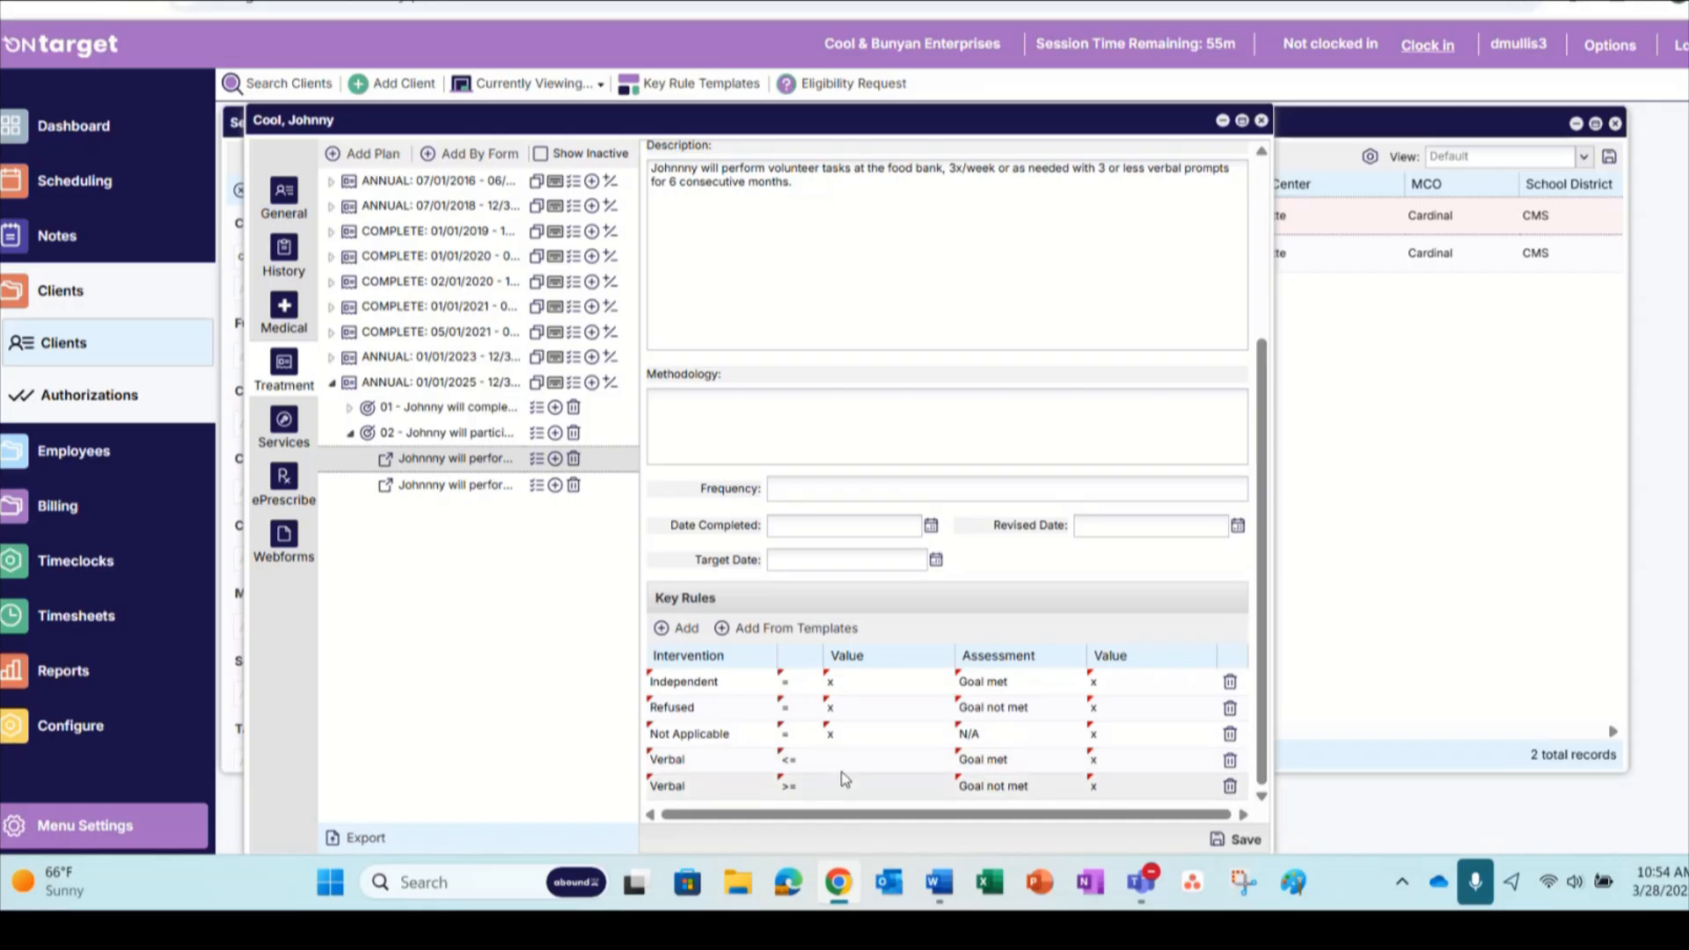
scroll(944, 298, up, 1)
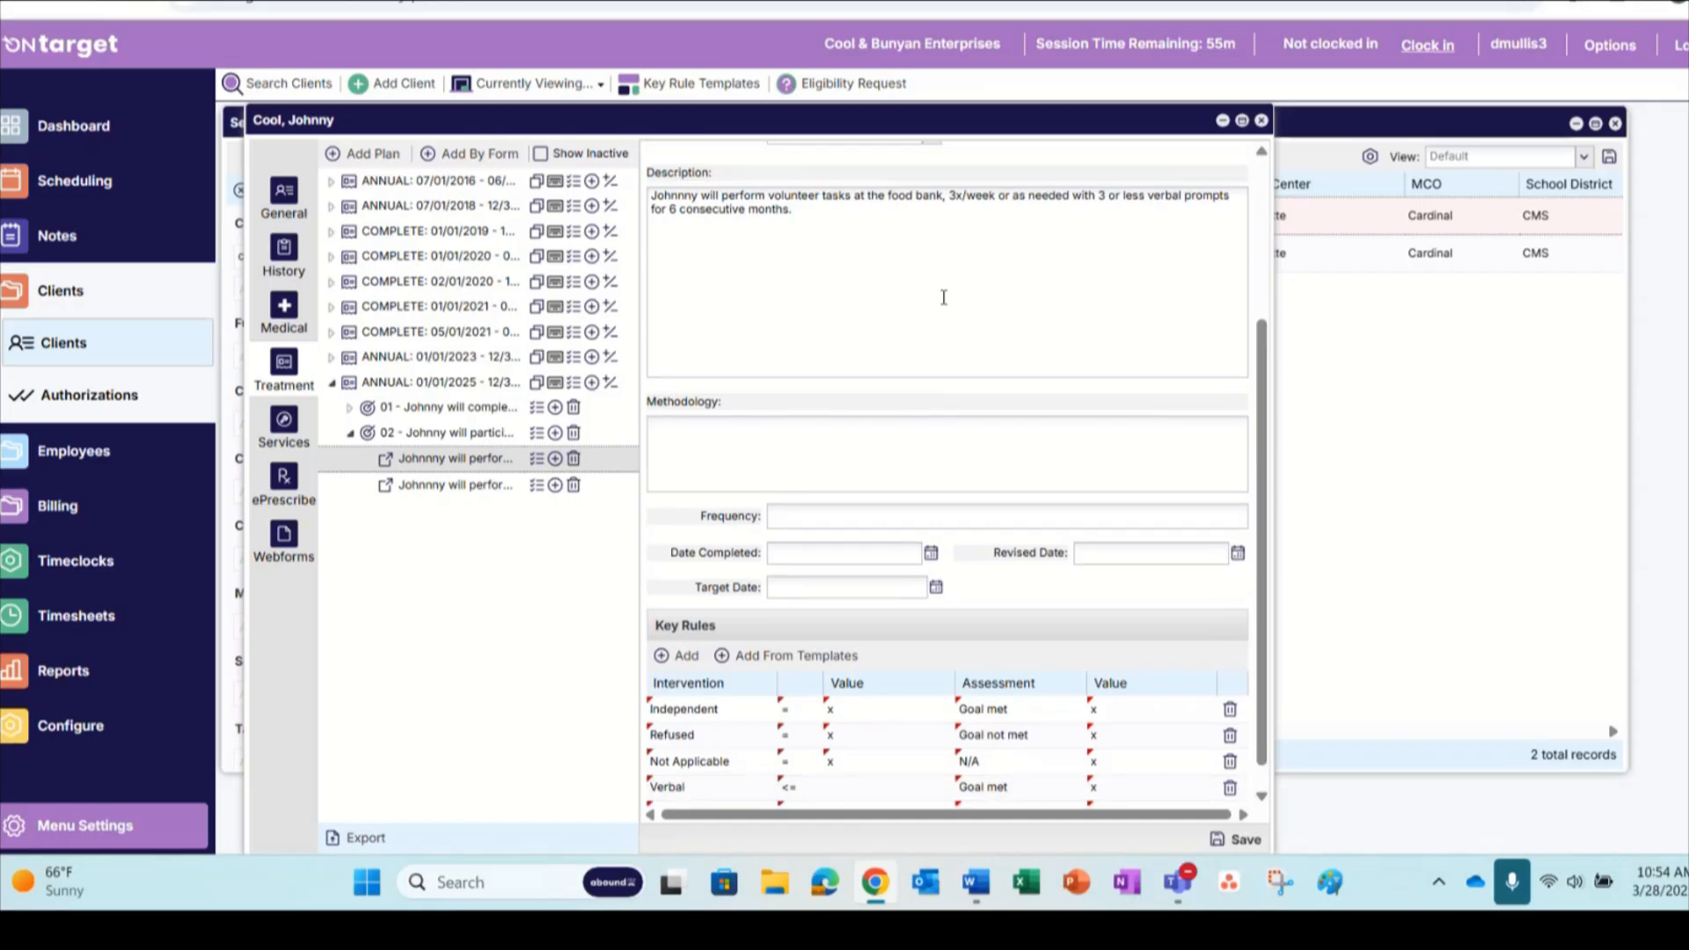
scroll(944, 297, up, 5)
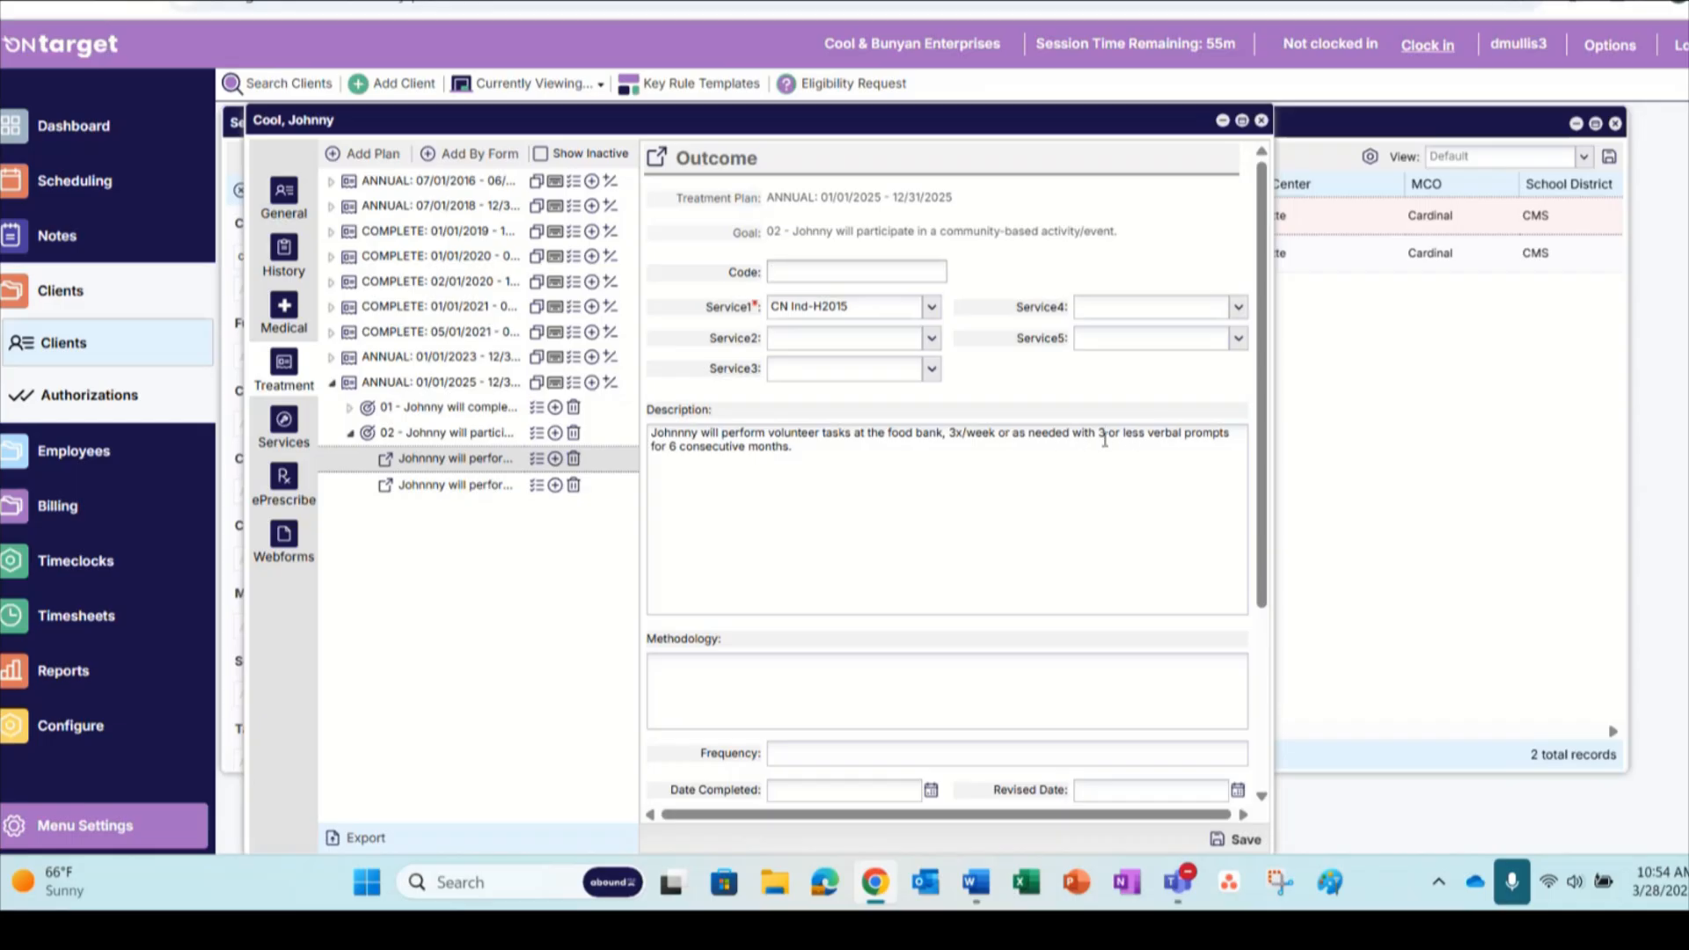
scroll(1100, 449, down, 5)
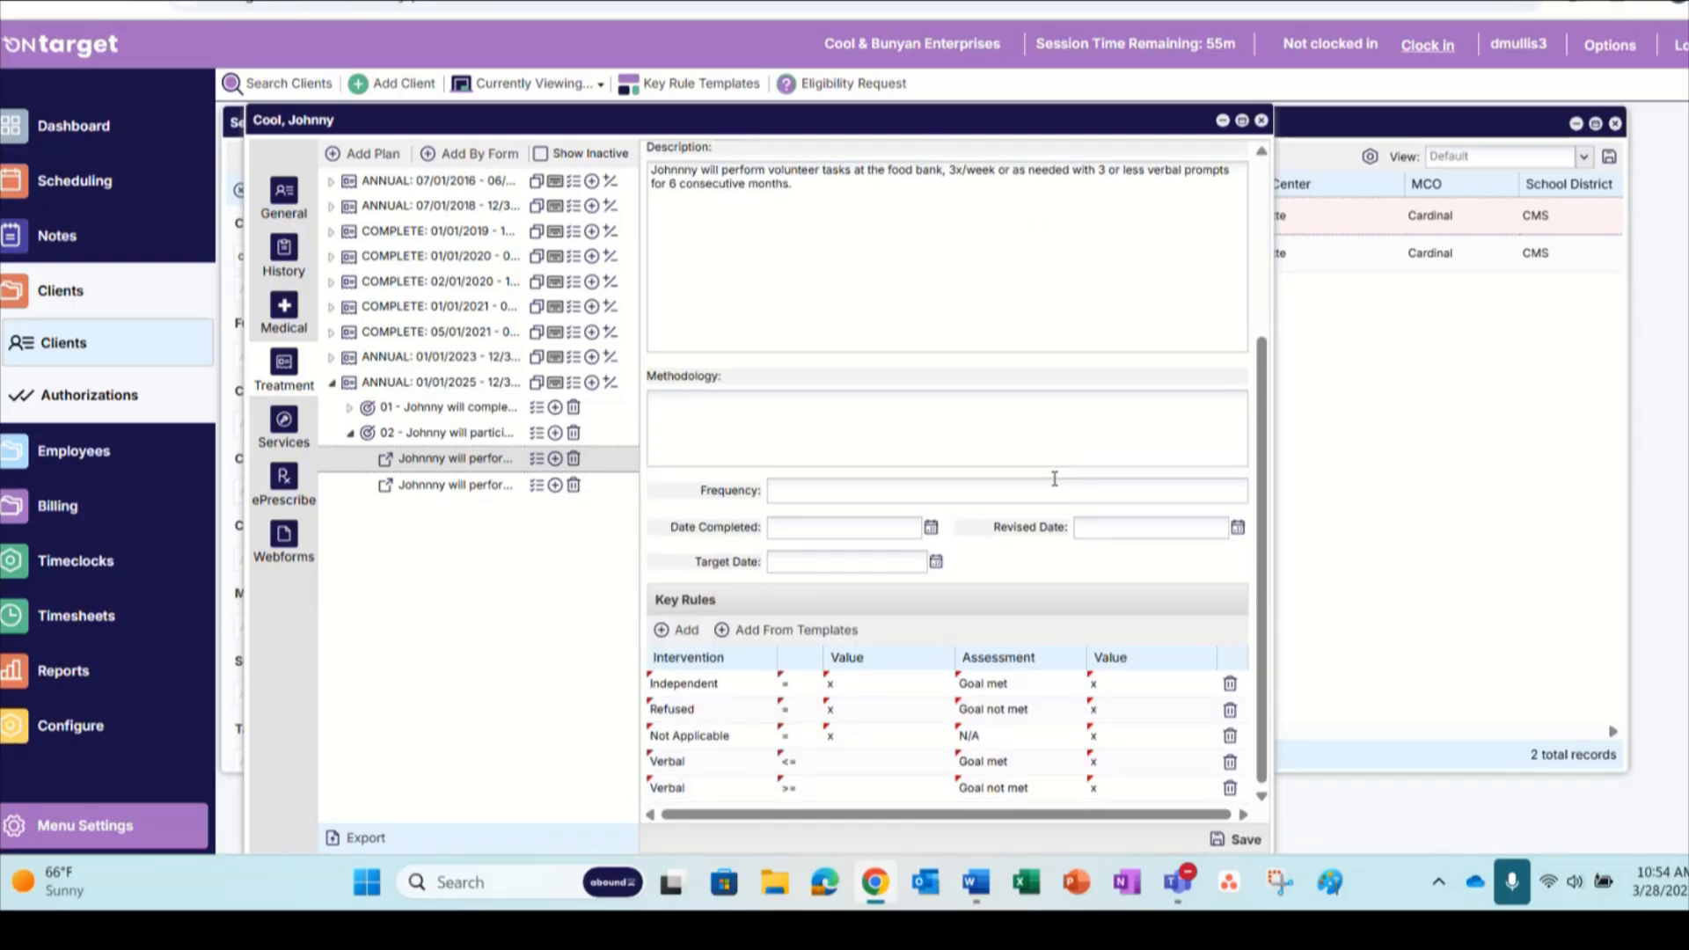
Set the food bank outcome's Verbal <= rule value to 3 and Verbal >= rule value to 4, and save the outcome
click(841, 761)
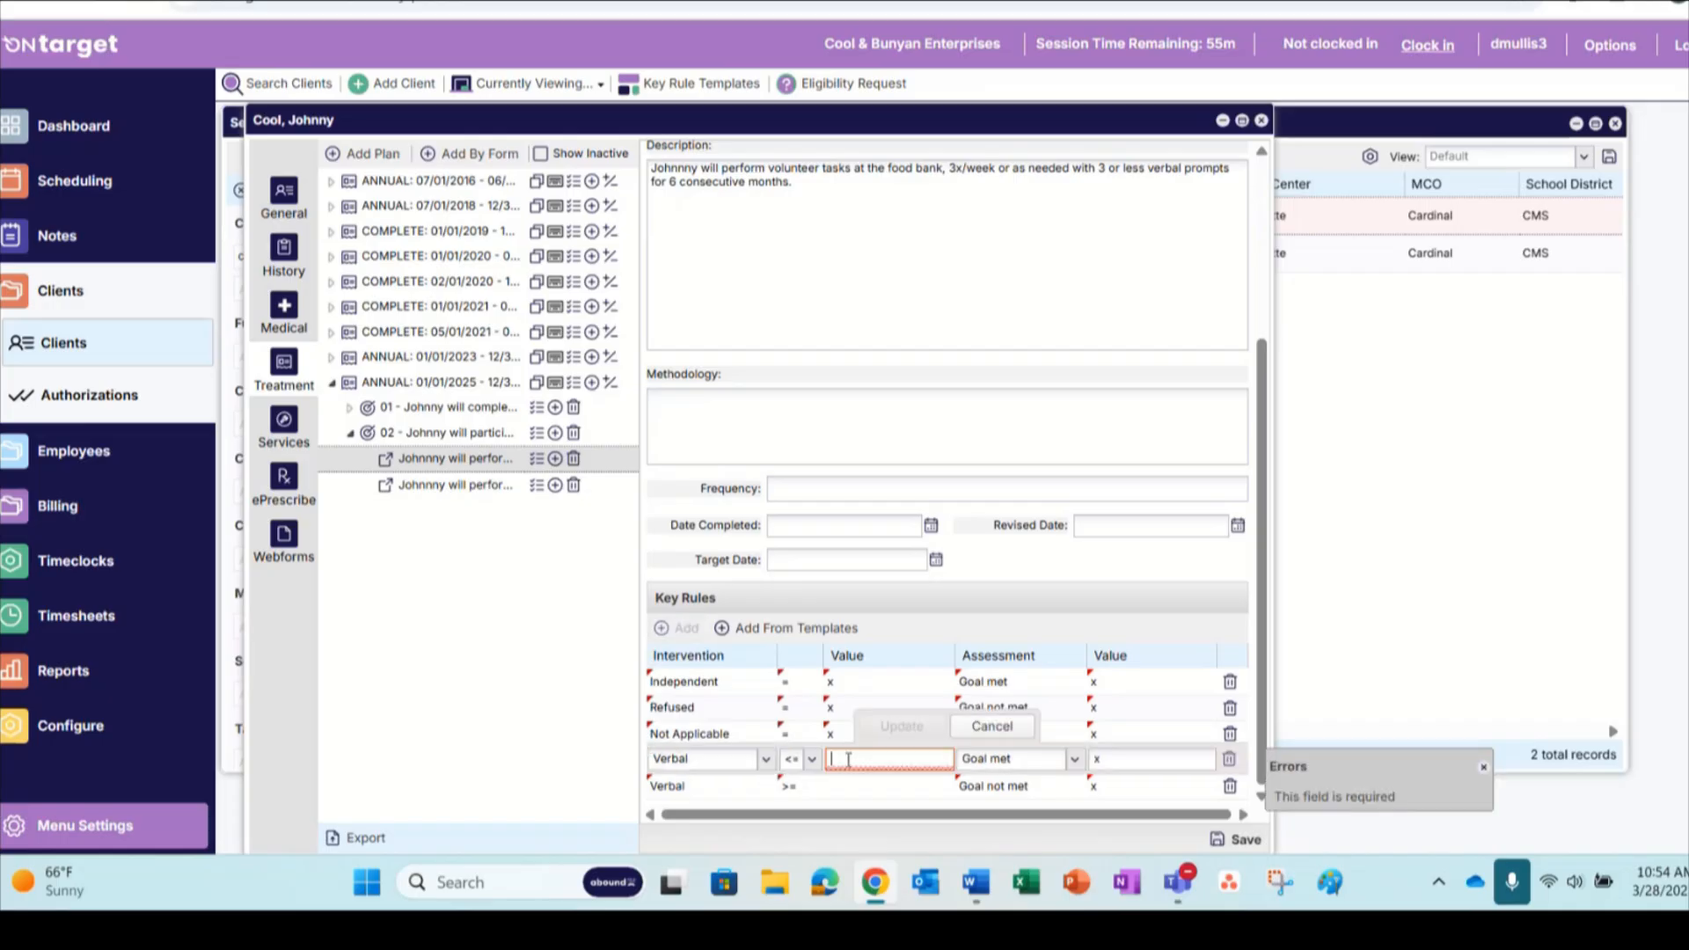
text(3)
click(902, 725)
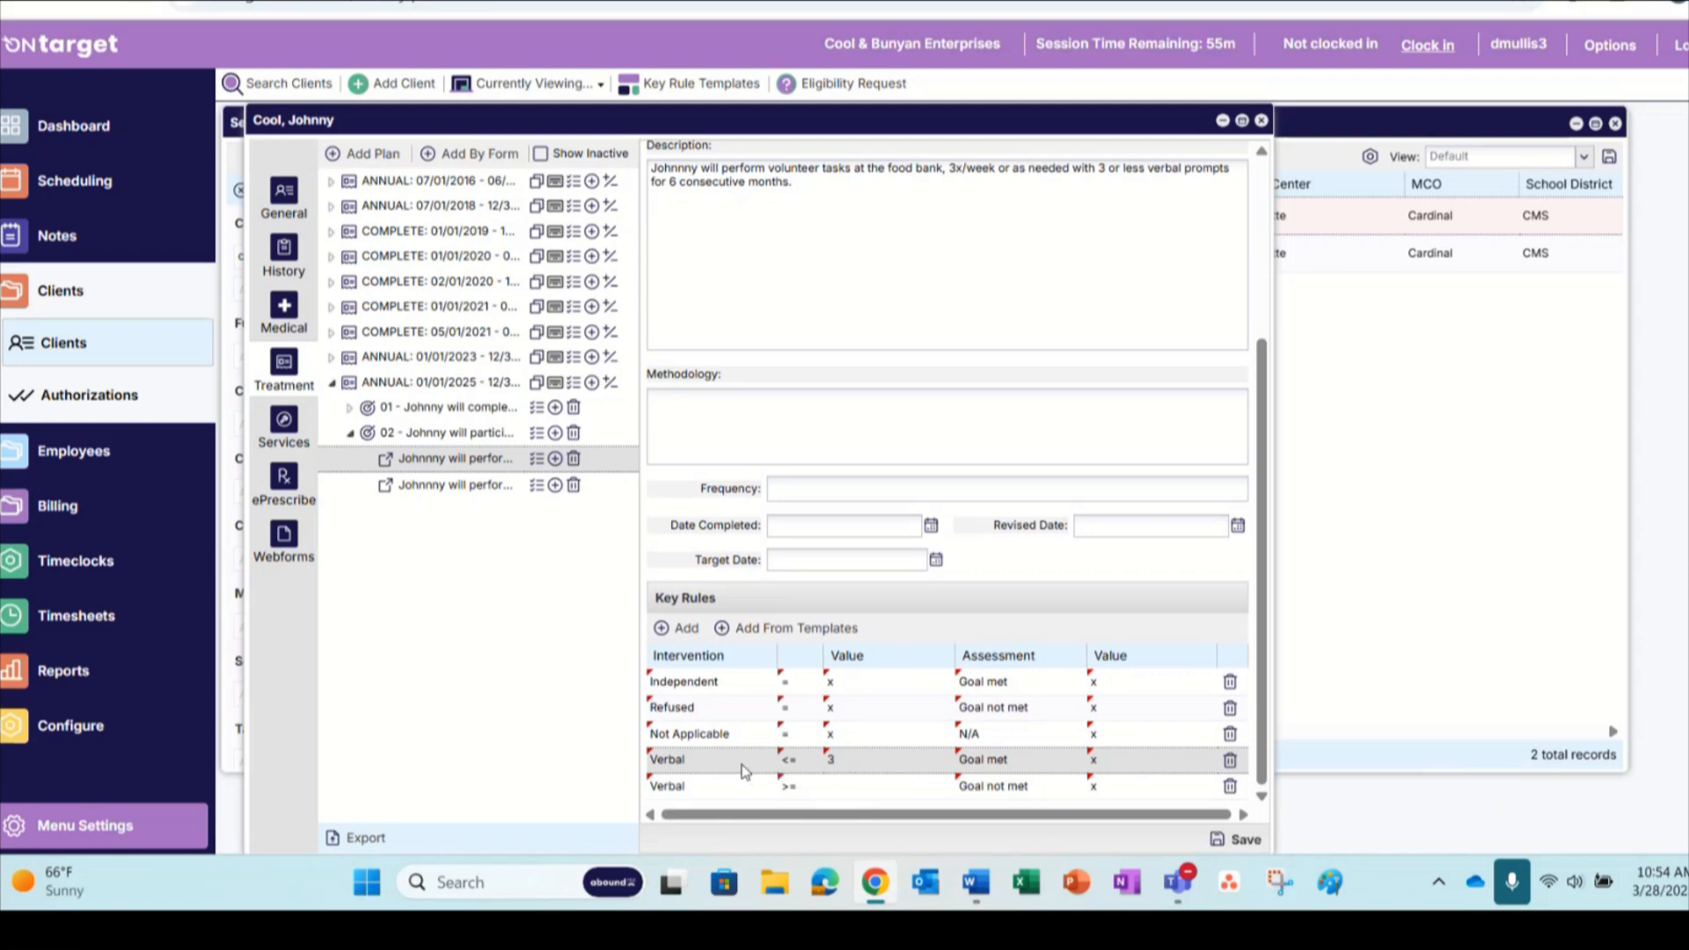
click(837, 788)
text(4)
click(902, 754)
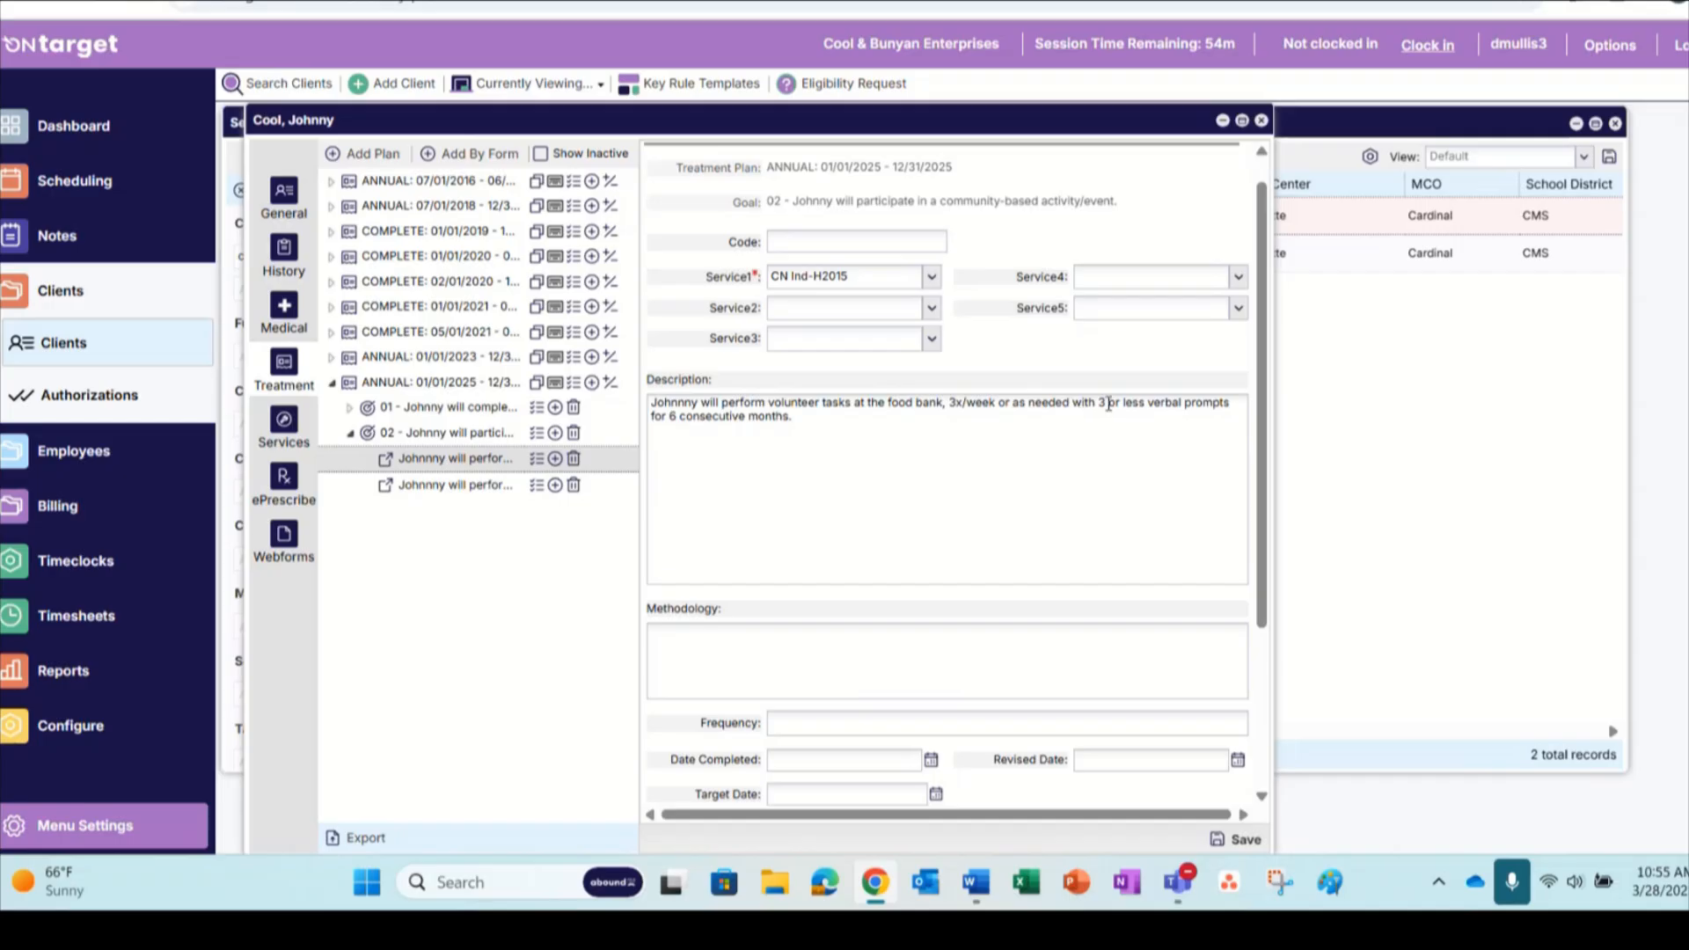
scroll(1108, 403, down, 3)
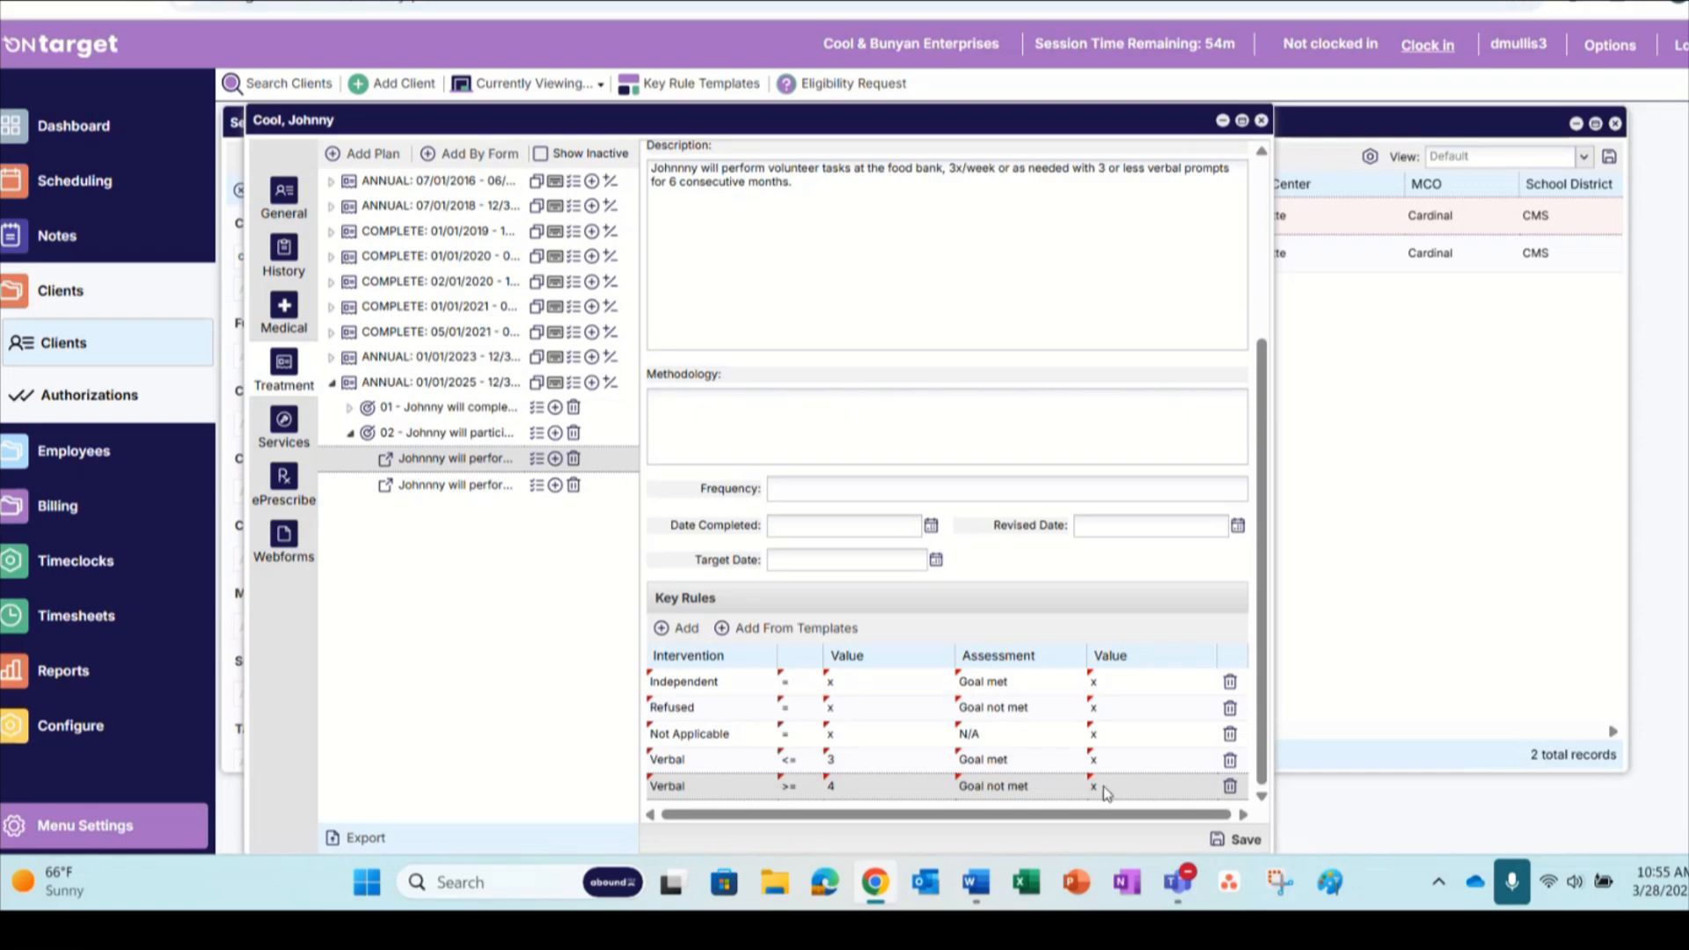
click(1244, 842)
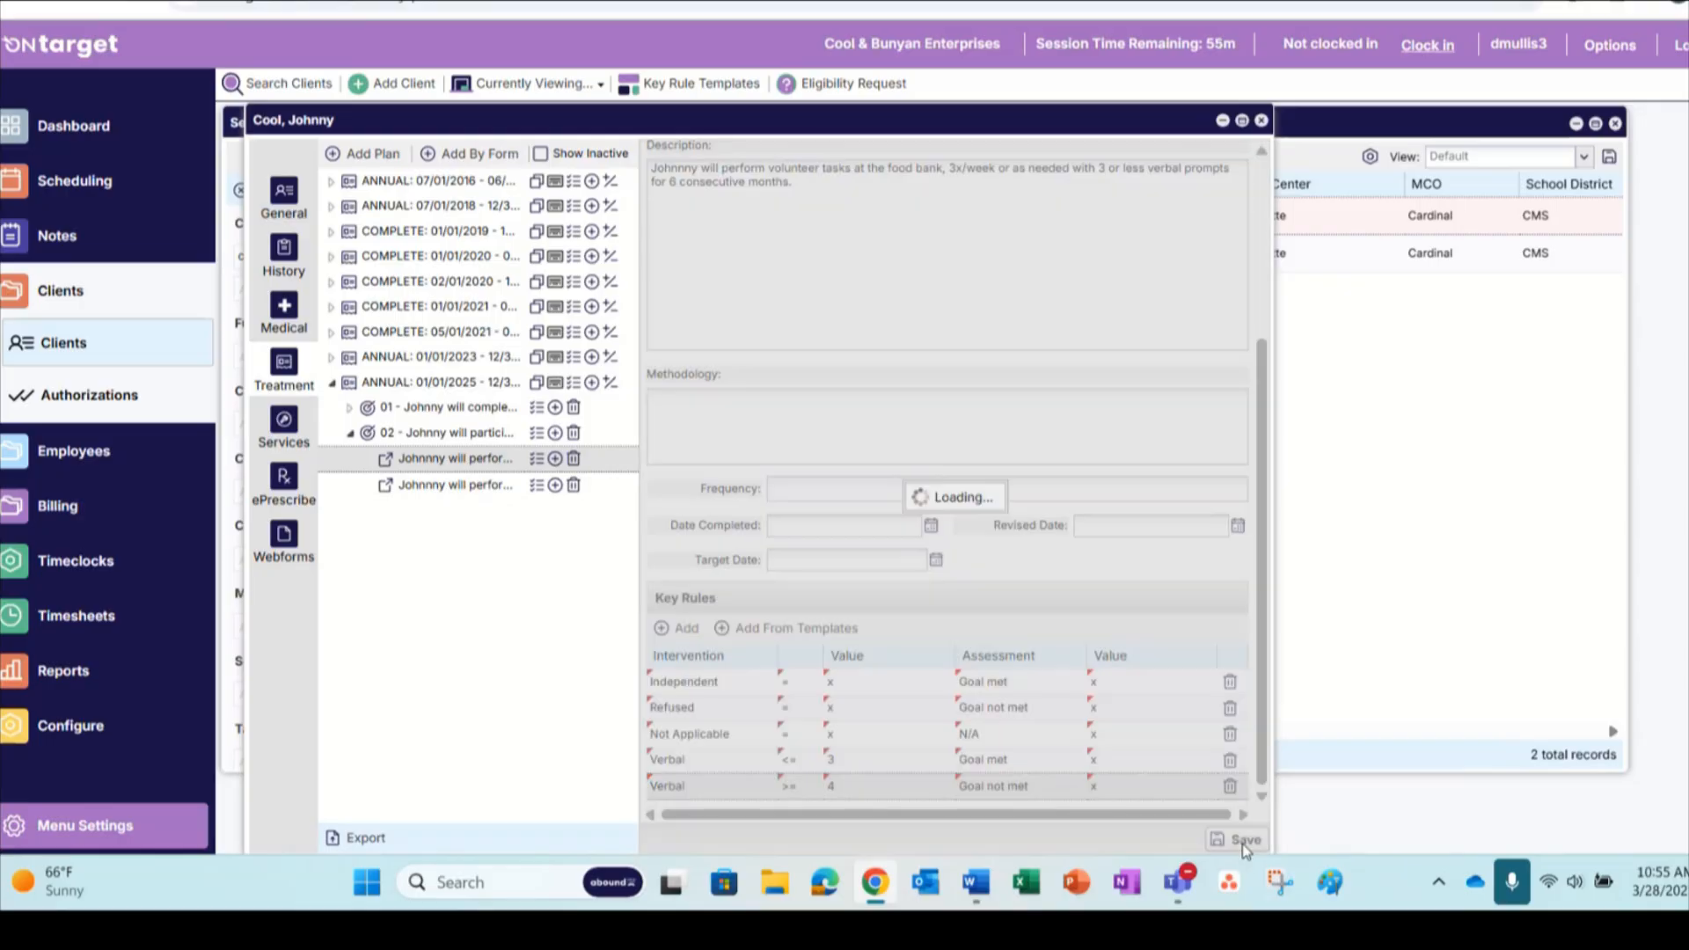
Open the pet shelter outcome under goal 02 and add the key rules from templates to it
scroll(889, 701, down, 1)
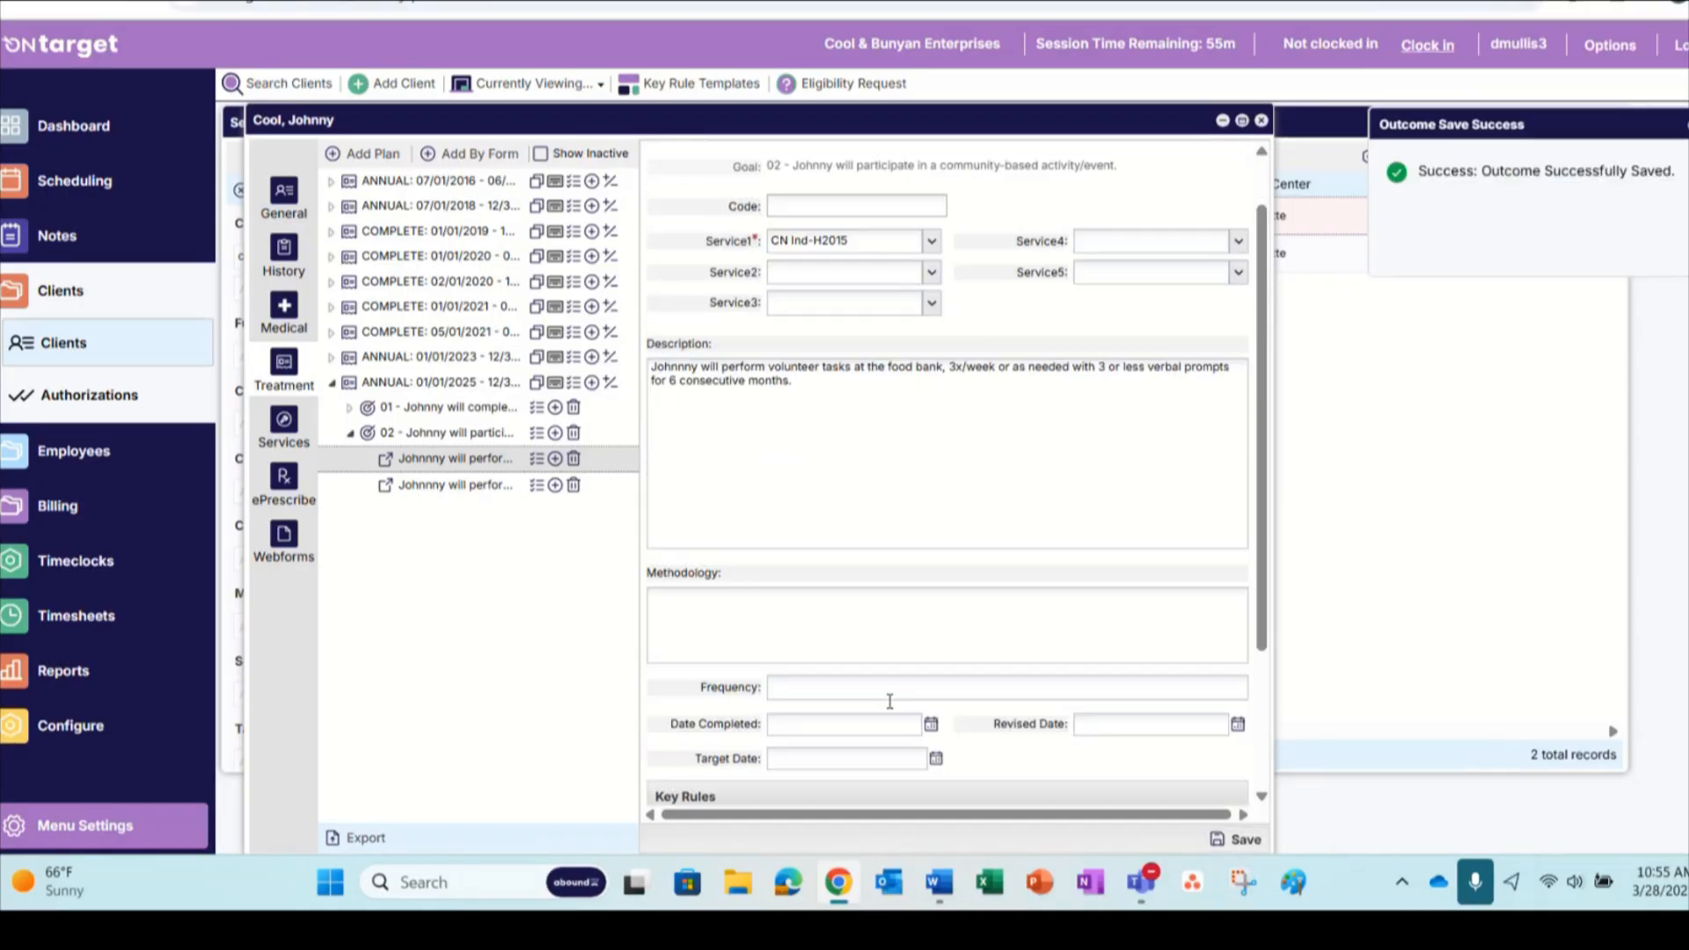
scroll(890, 702, down, 3)
click(464, 490)
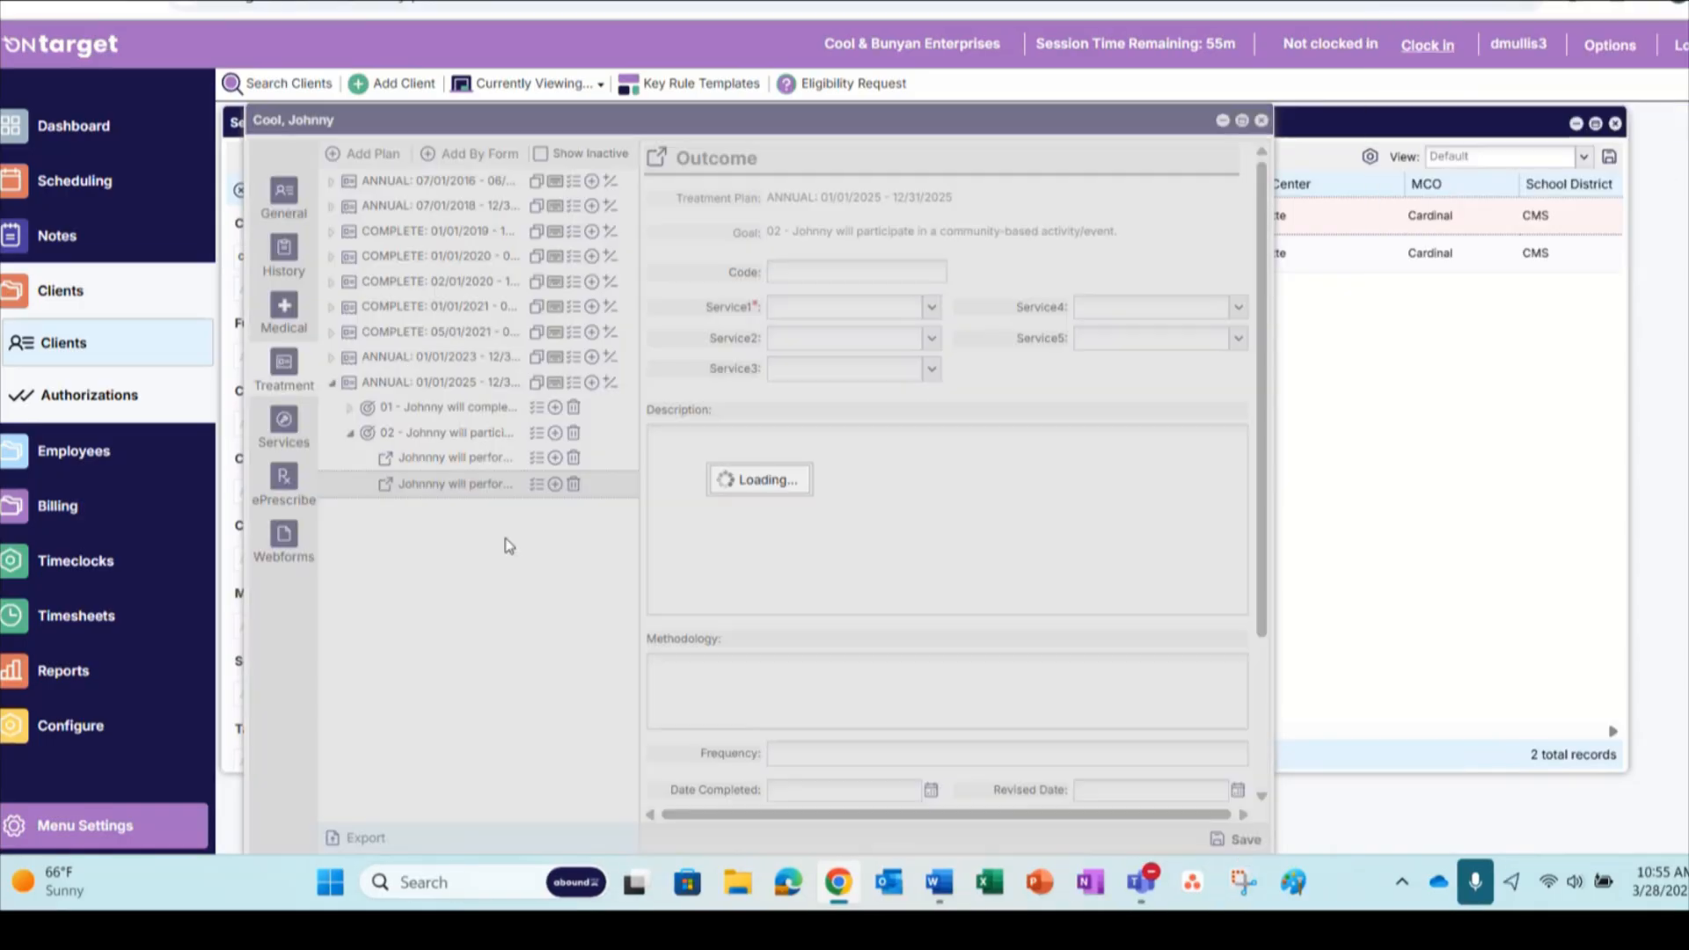
scroll(866, 556, down, 3)
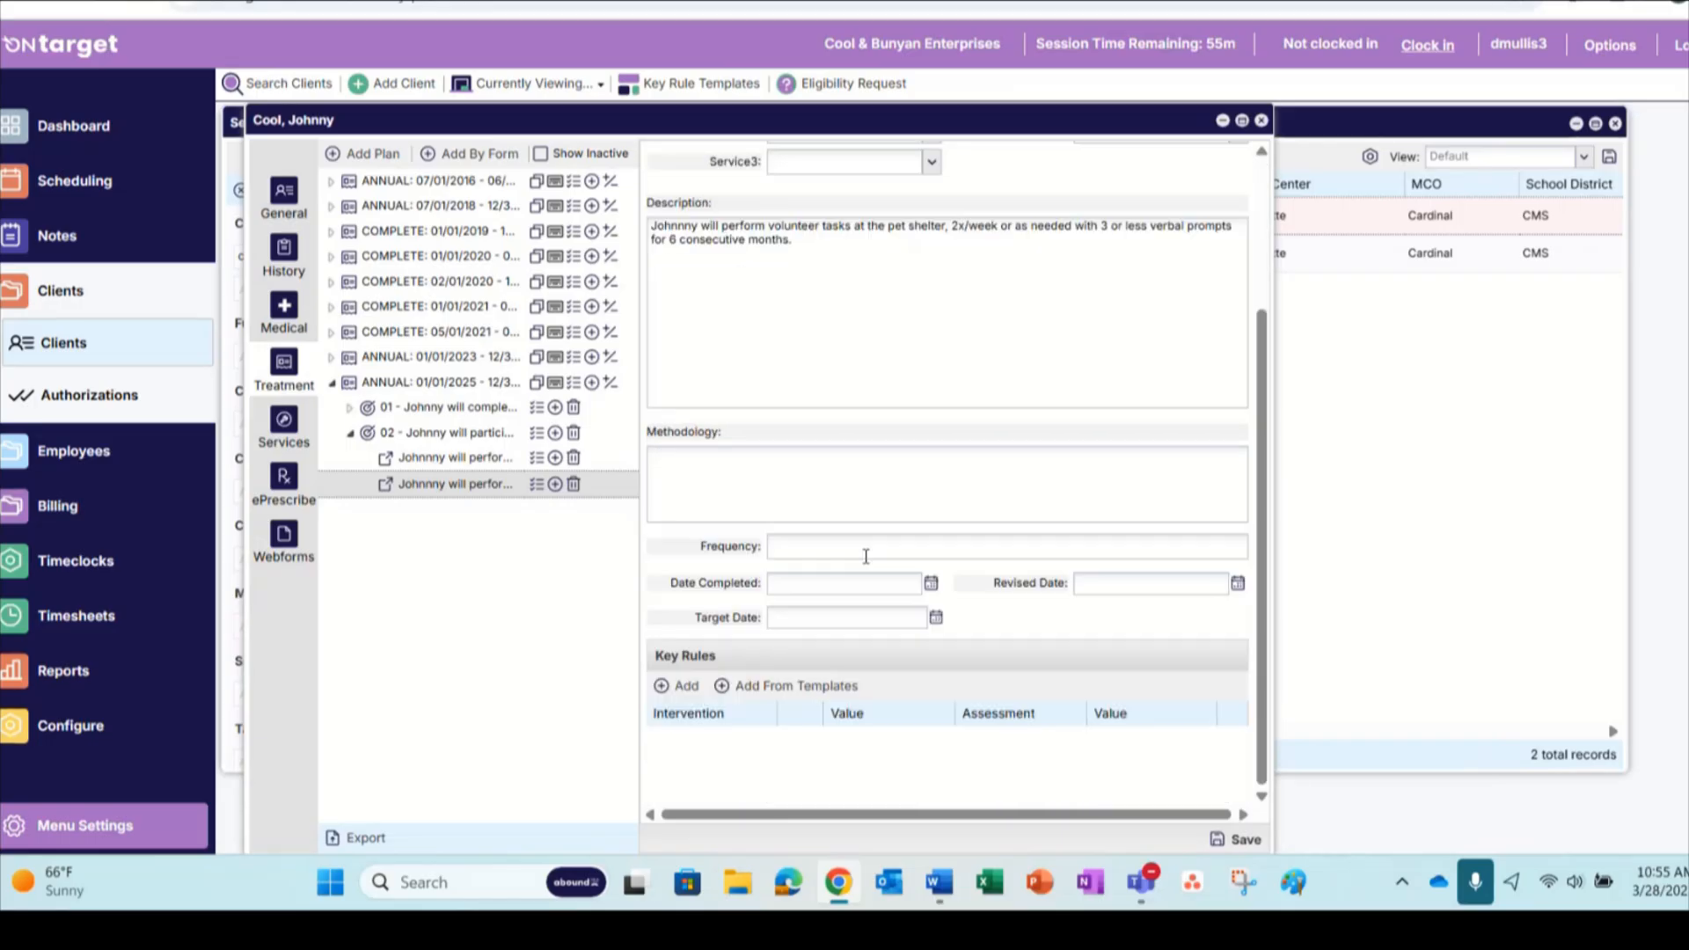
click(785, 686)
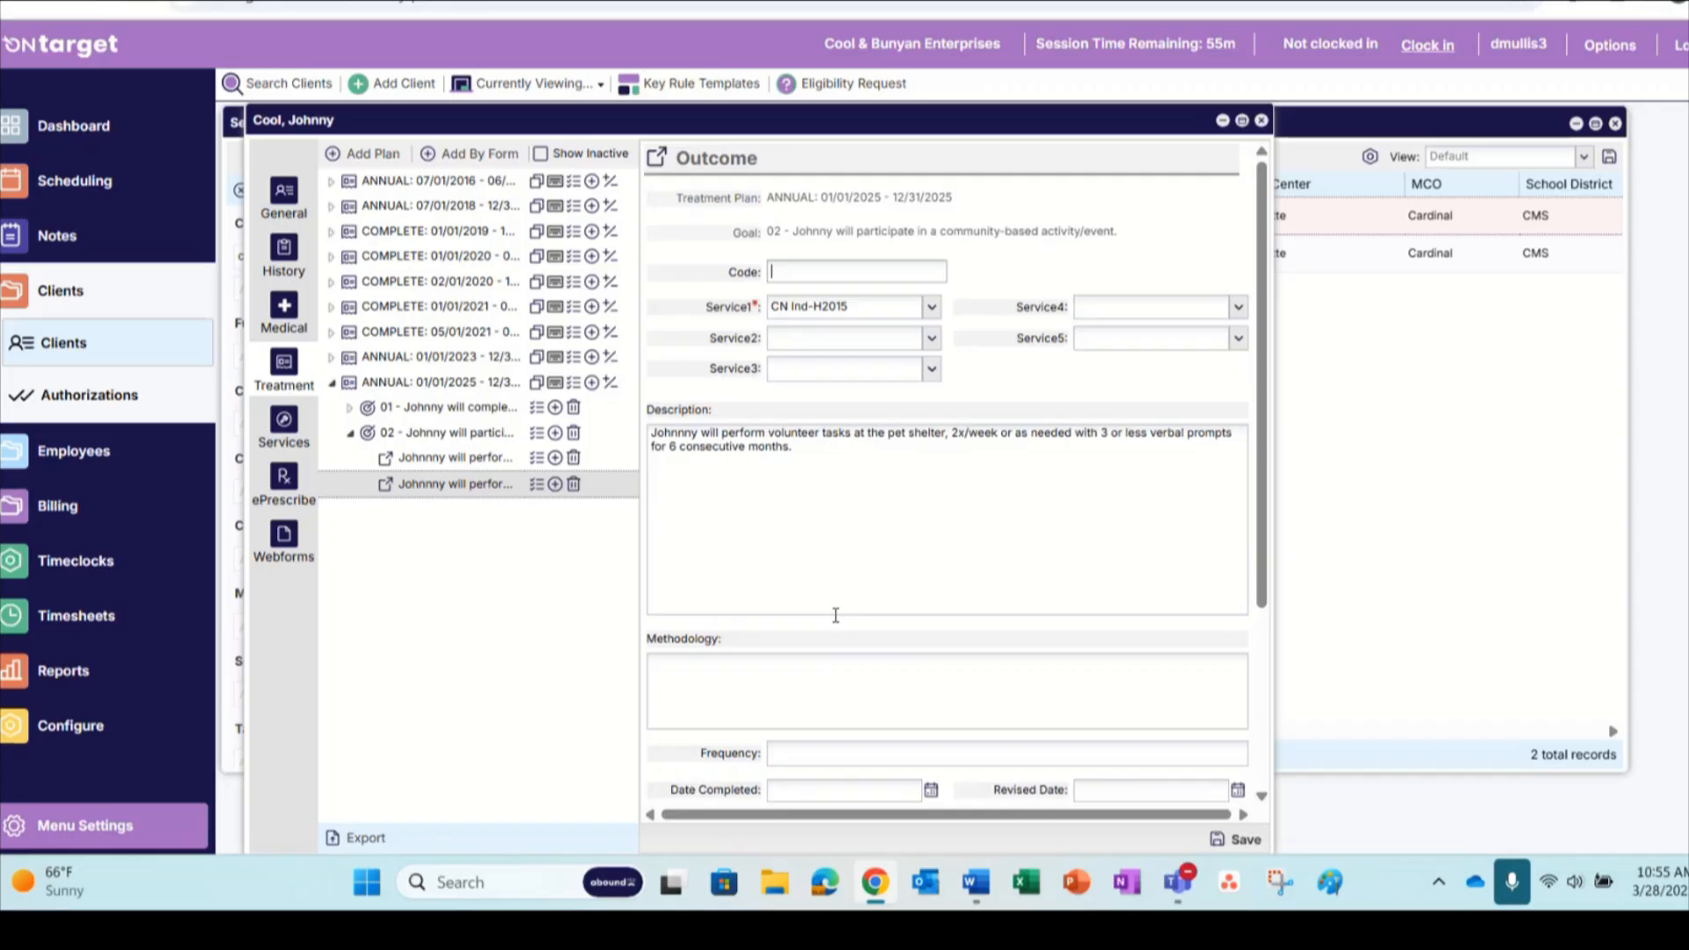
Set the pet shelter outcome's Verbal <= value to 3 and Verbal >= value to 4, then save it and close the client record
scroll(836, 616, down, 3)
click(843, 757)
text(3)
click(901, 727)
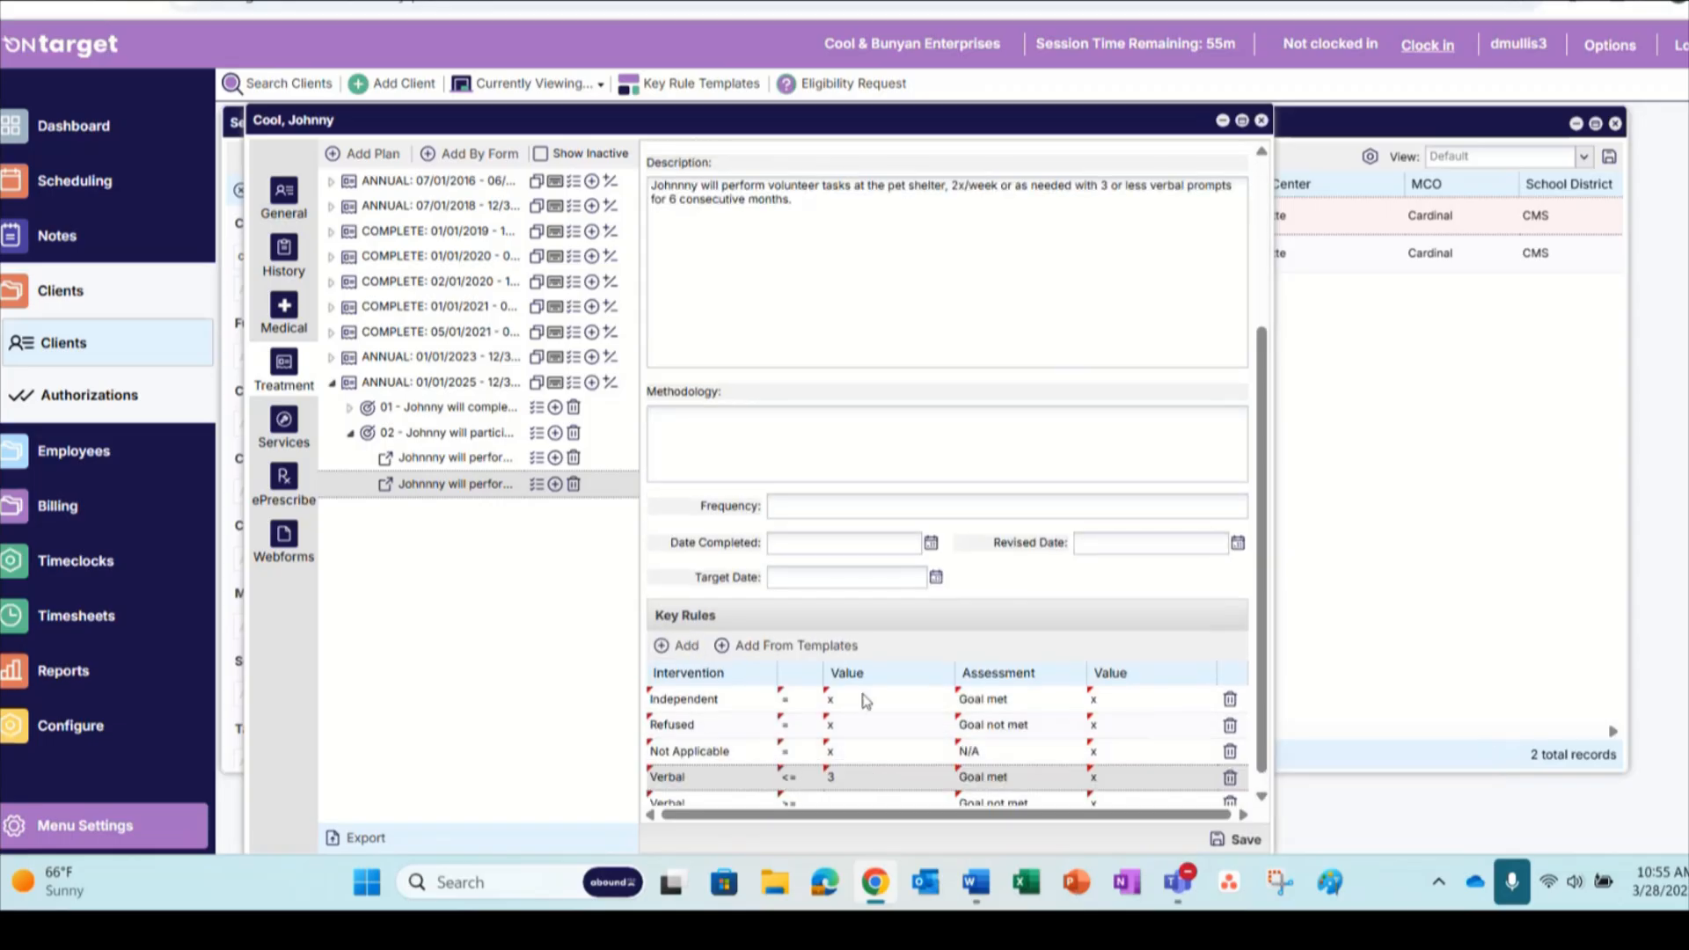
click(850, 780)
text(4)
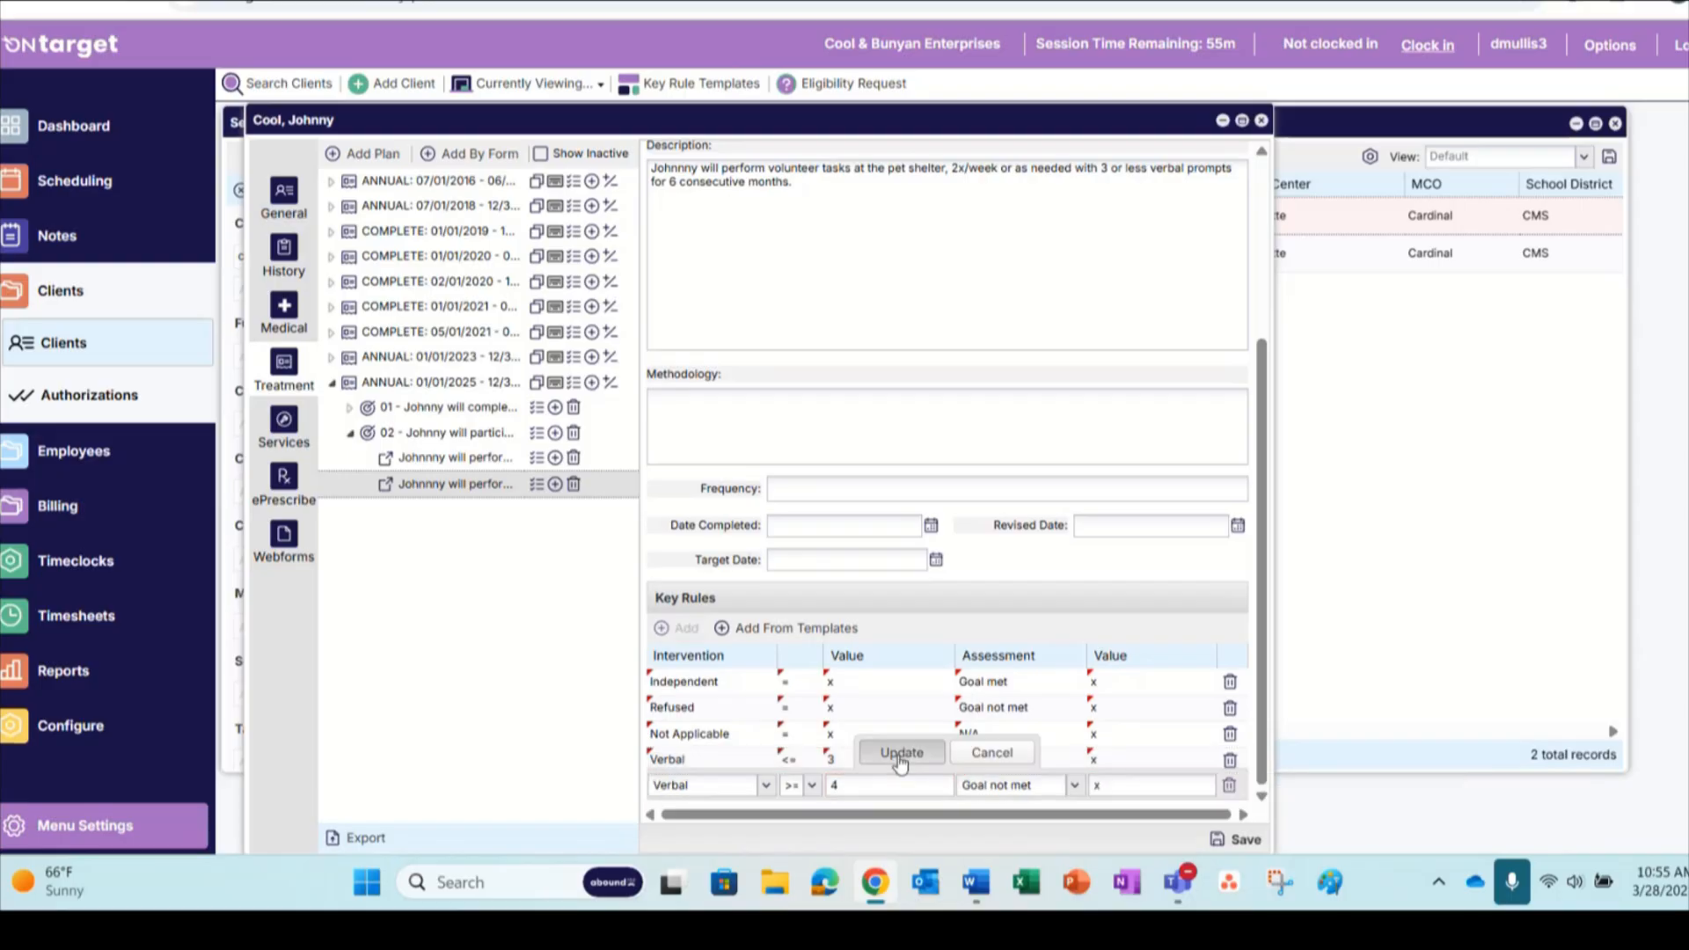
click(897, 751)
click(1238, 840)
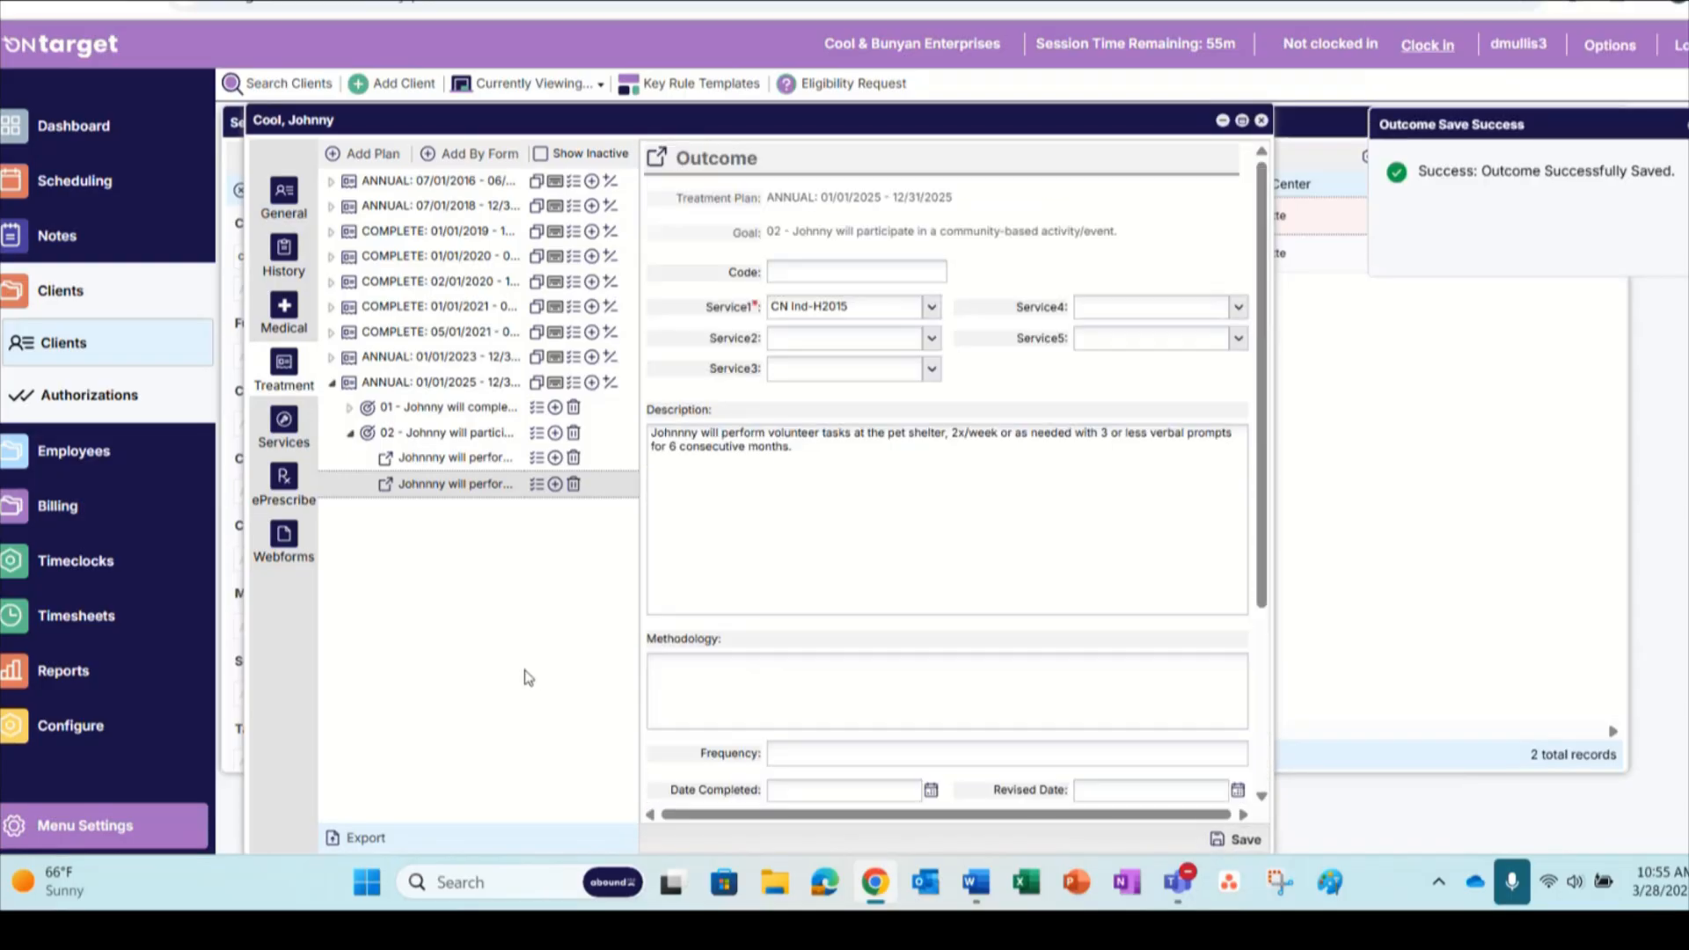
click(1261, 119)
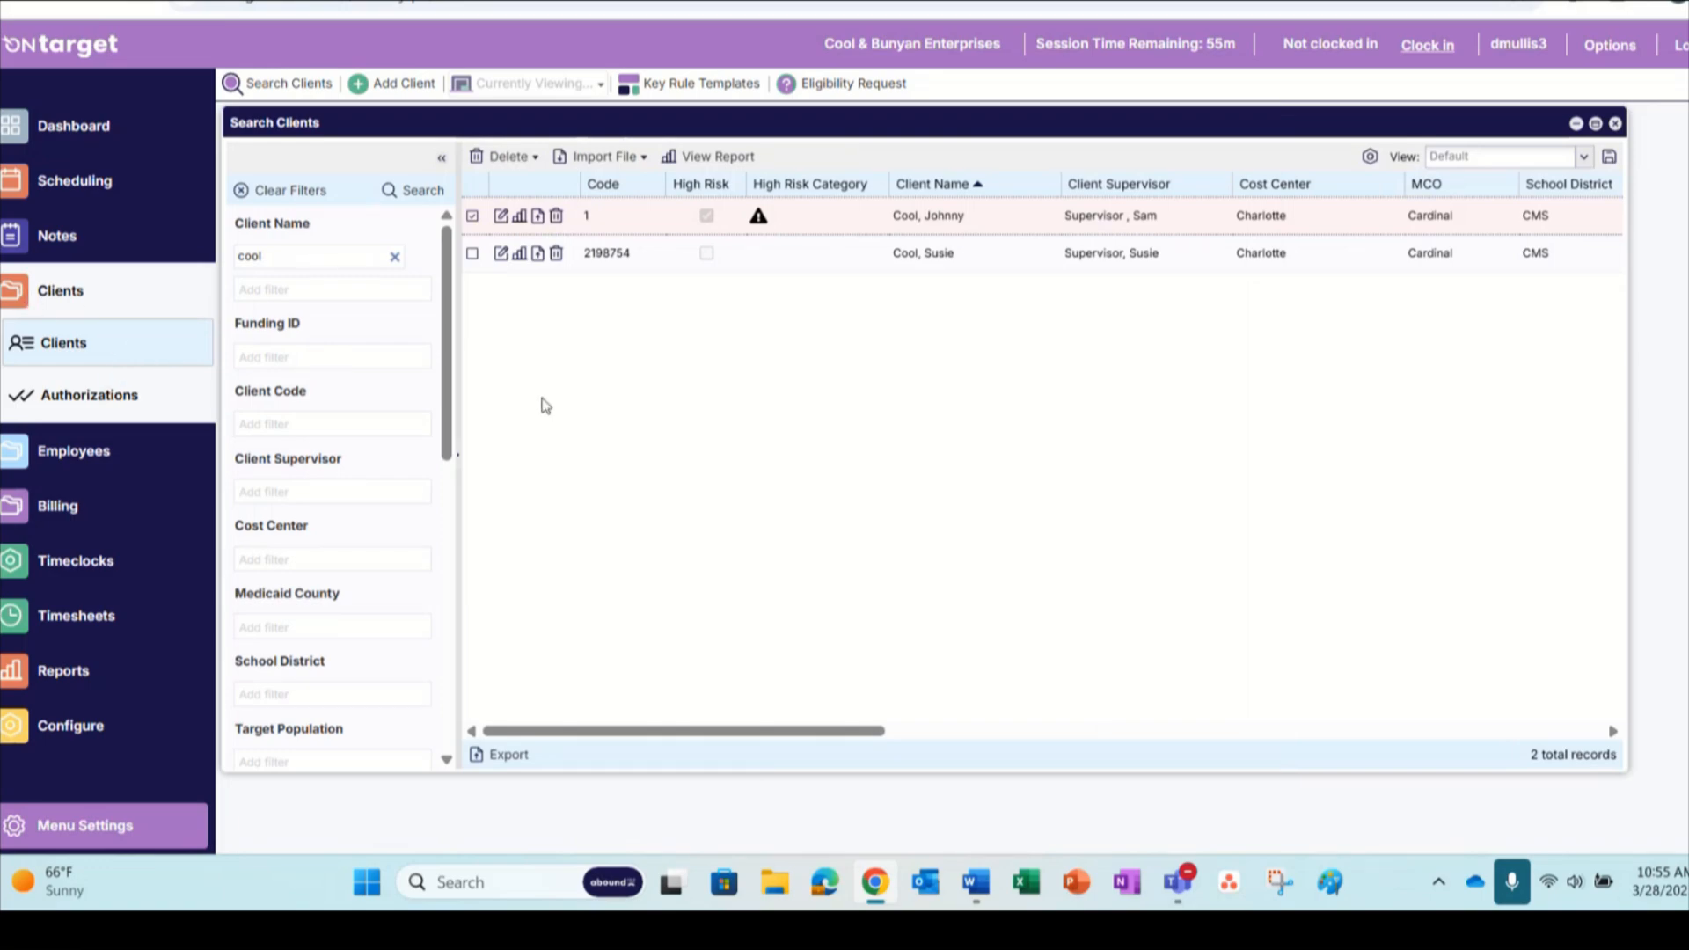
Create a new clinical note for the high-risk client with service date 03/28/2025 and service CN Ind-H2015
click(94, 242)
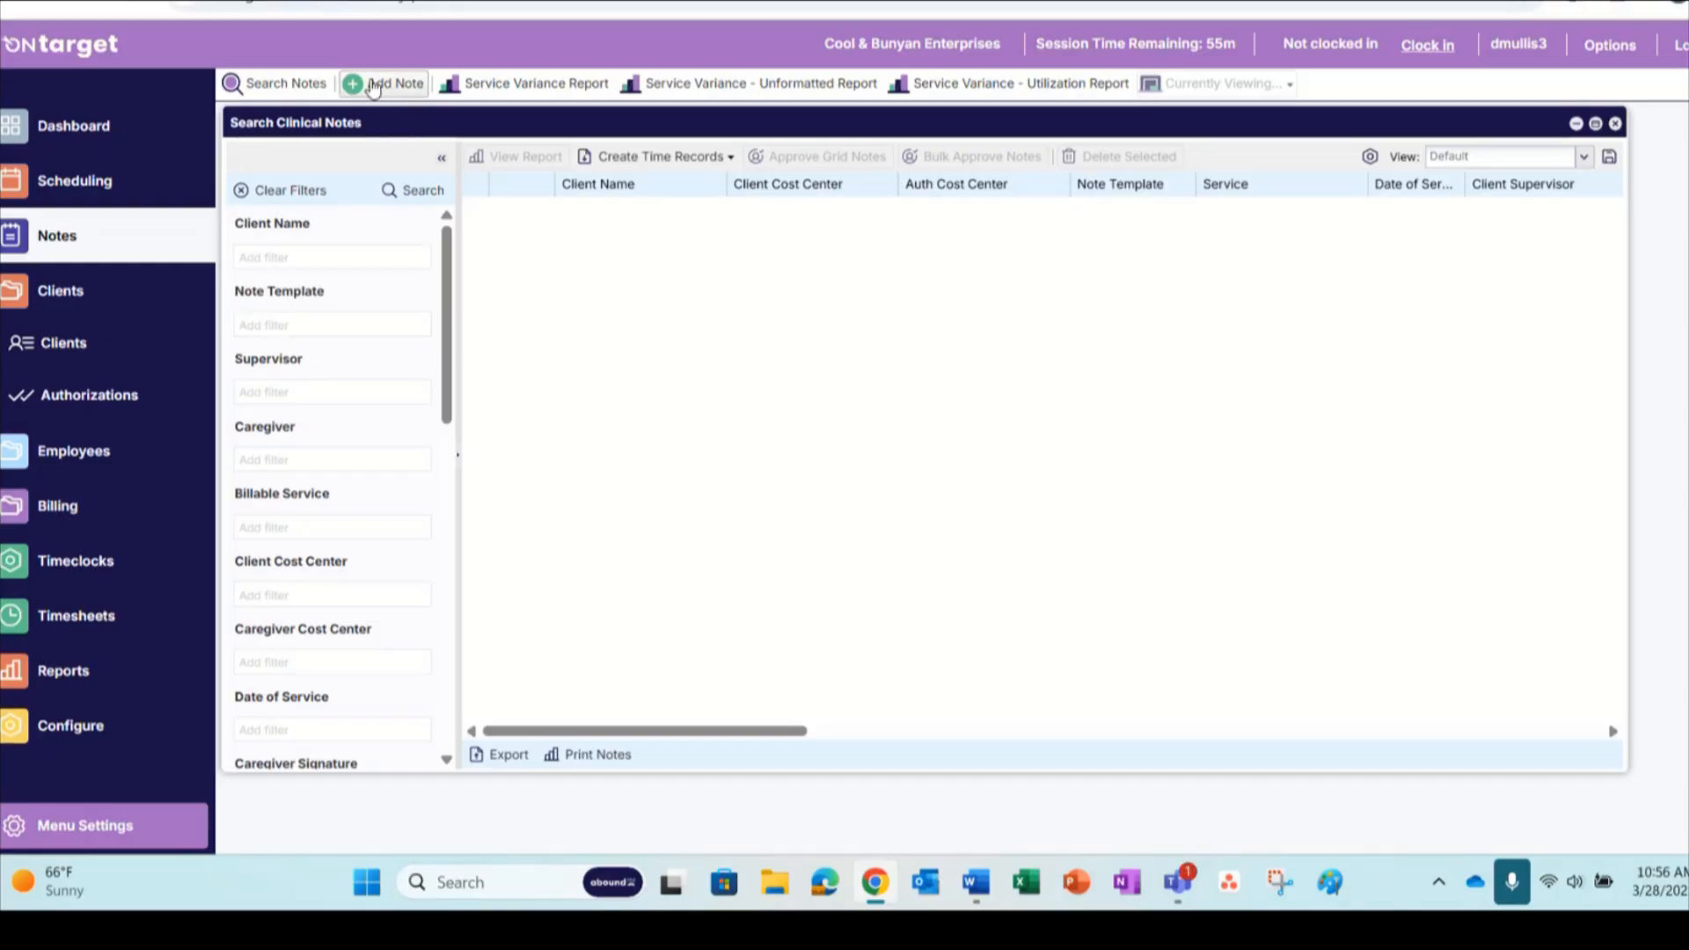
click(374, 85)
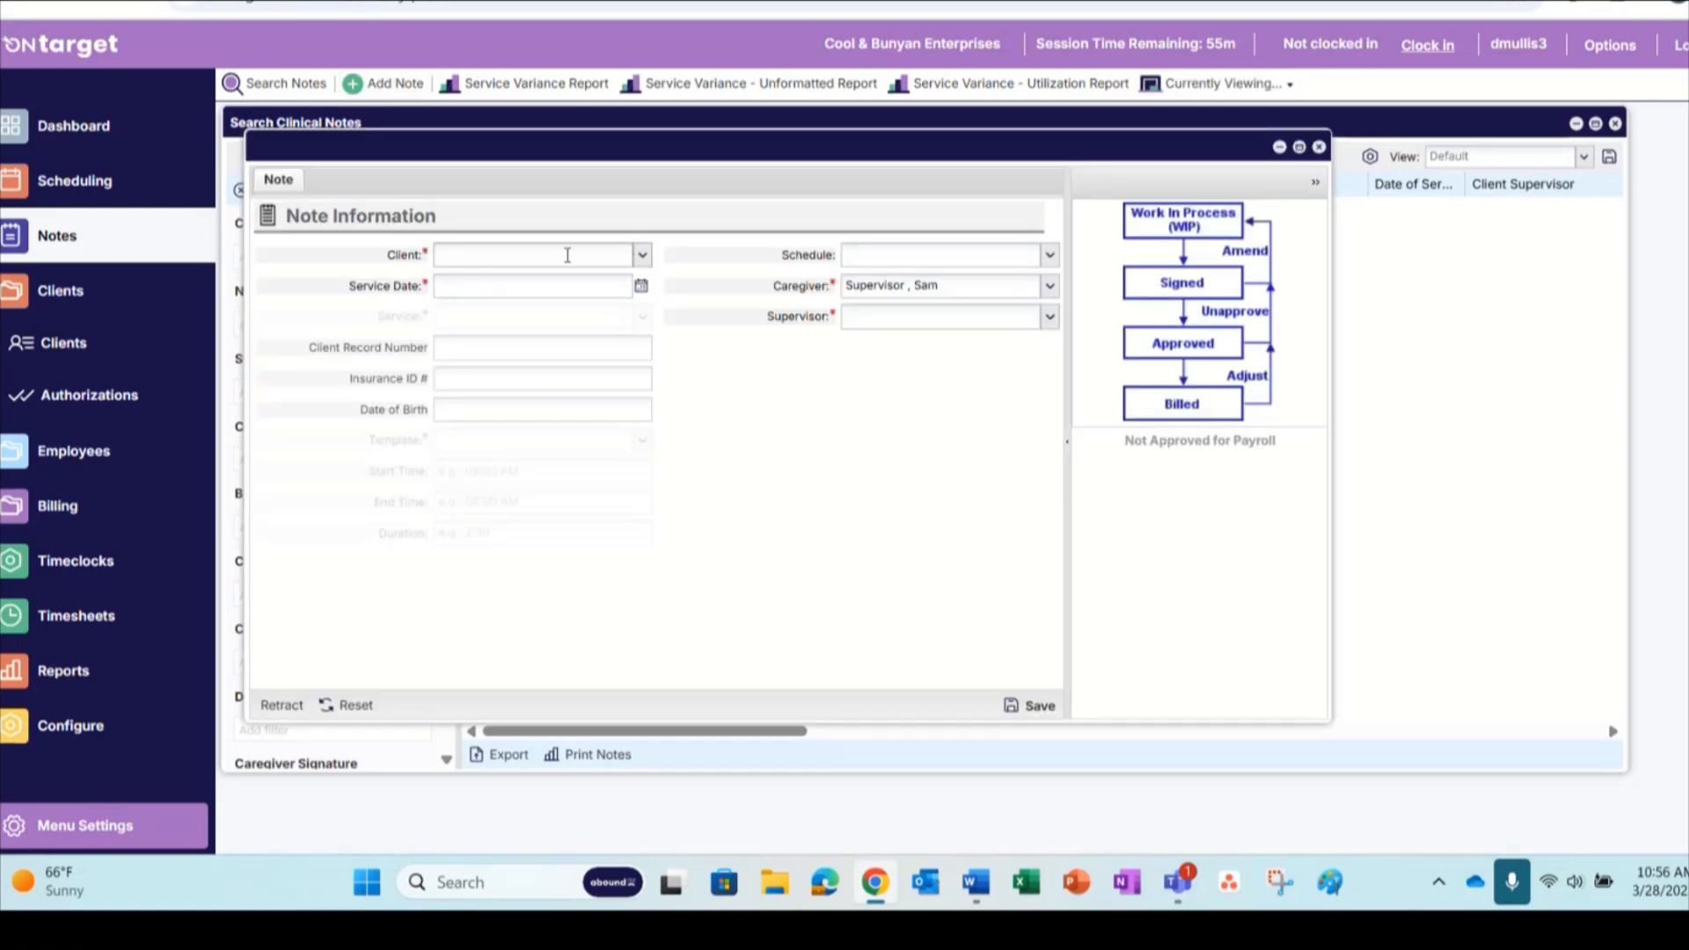
text(cool)
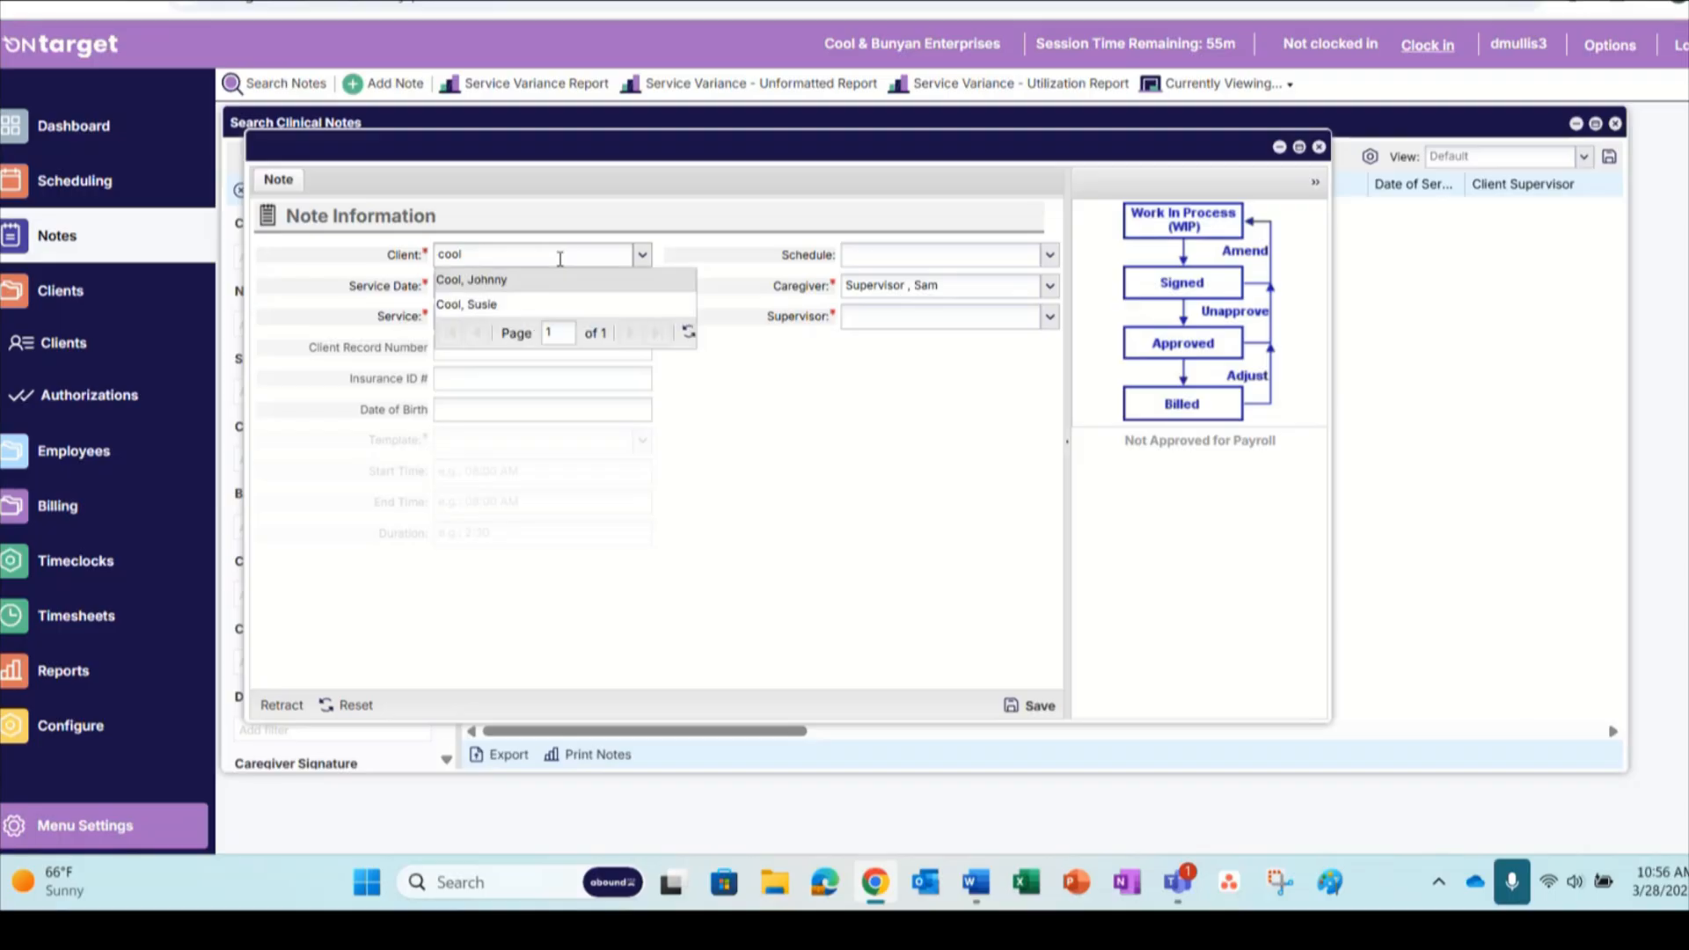
click(520, 287)
click(642, 285)
click(594, 447)
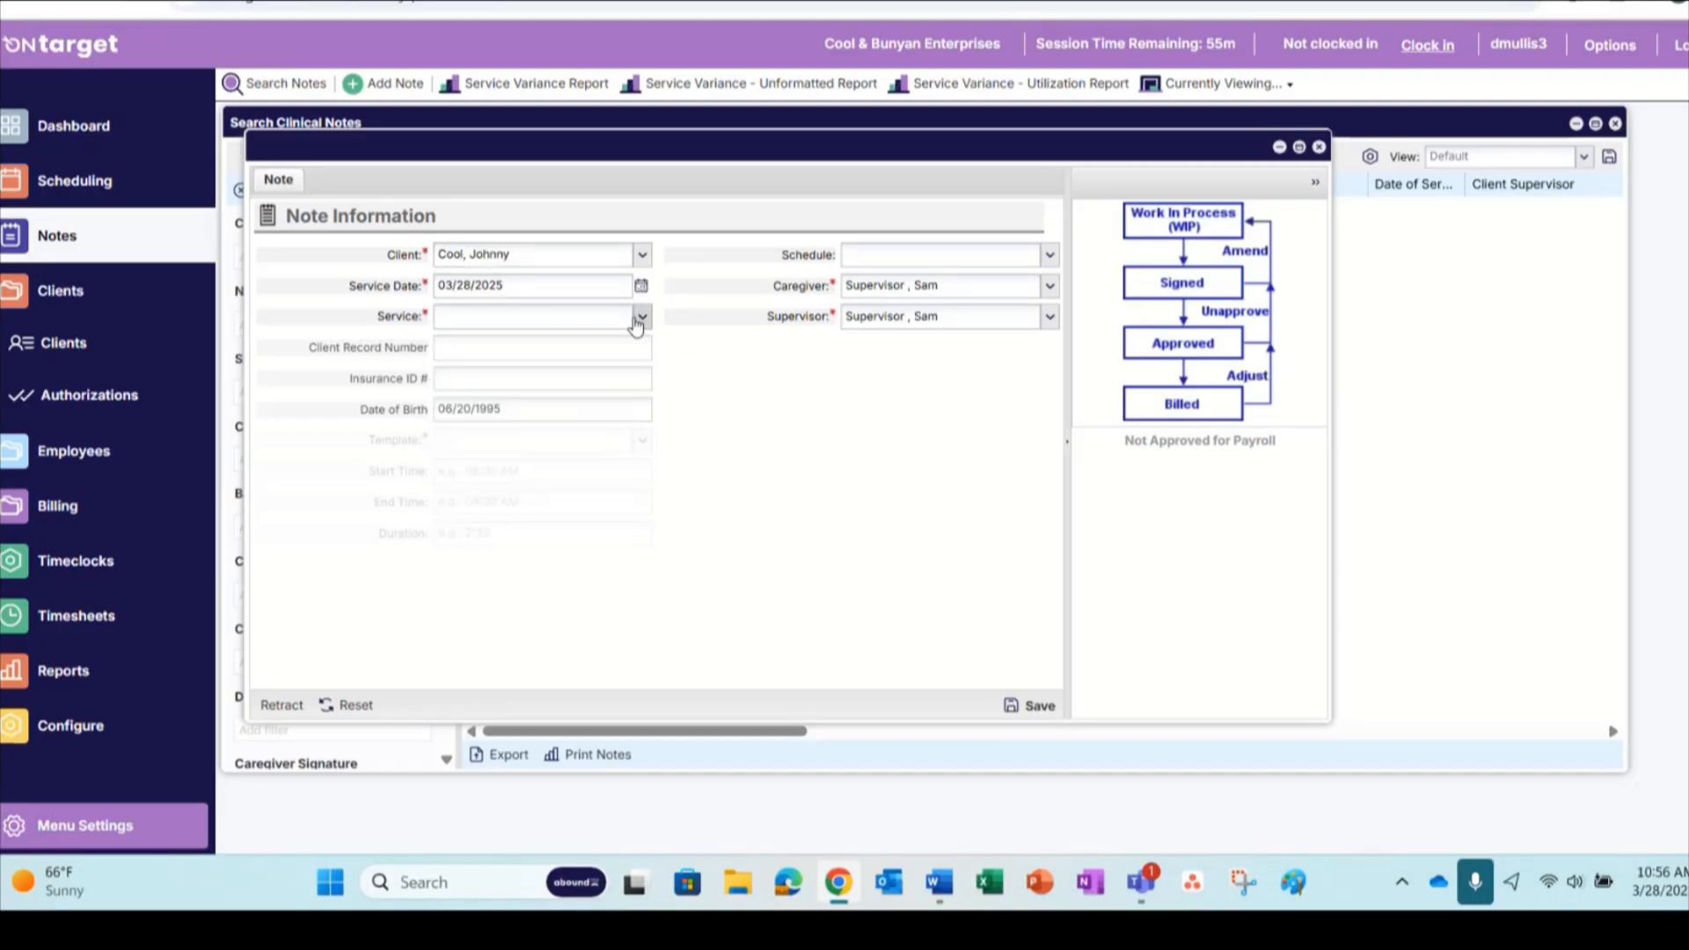
click(640, 321)
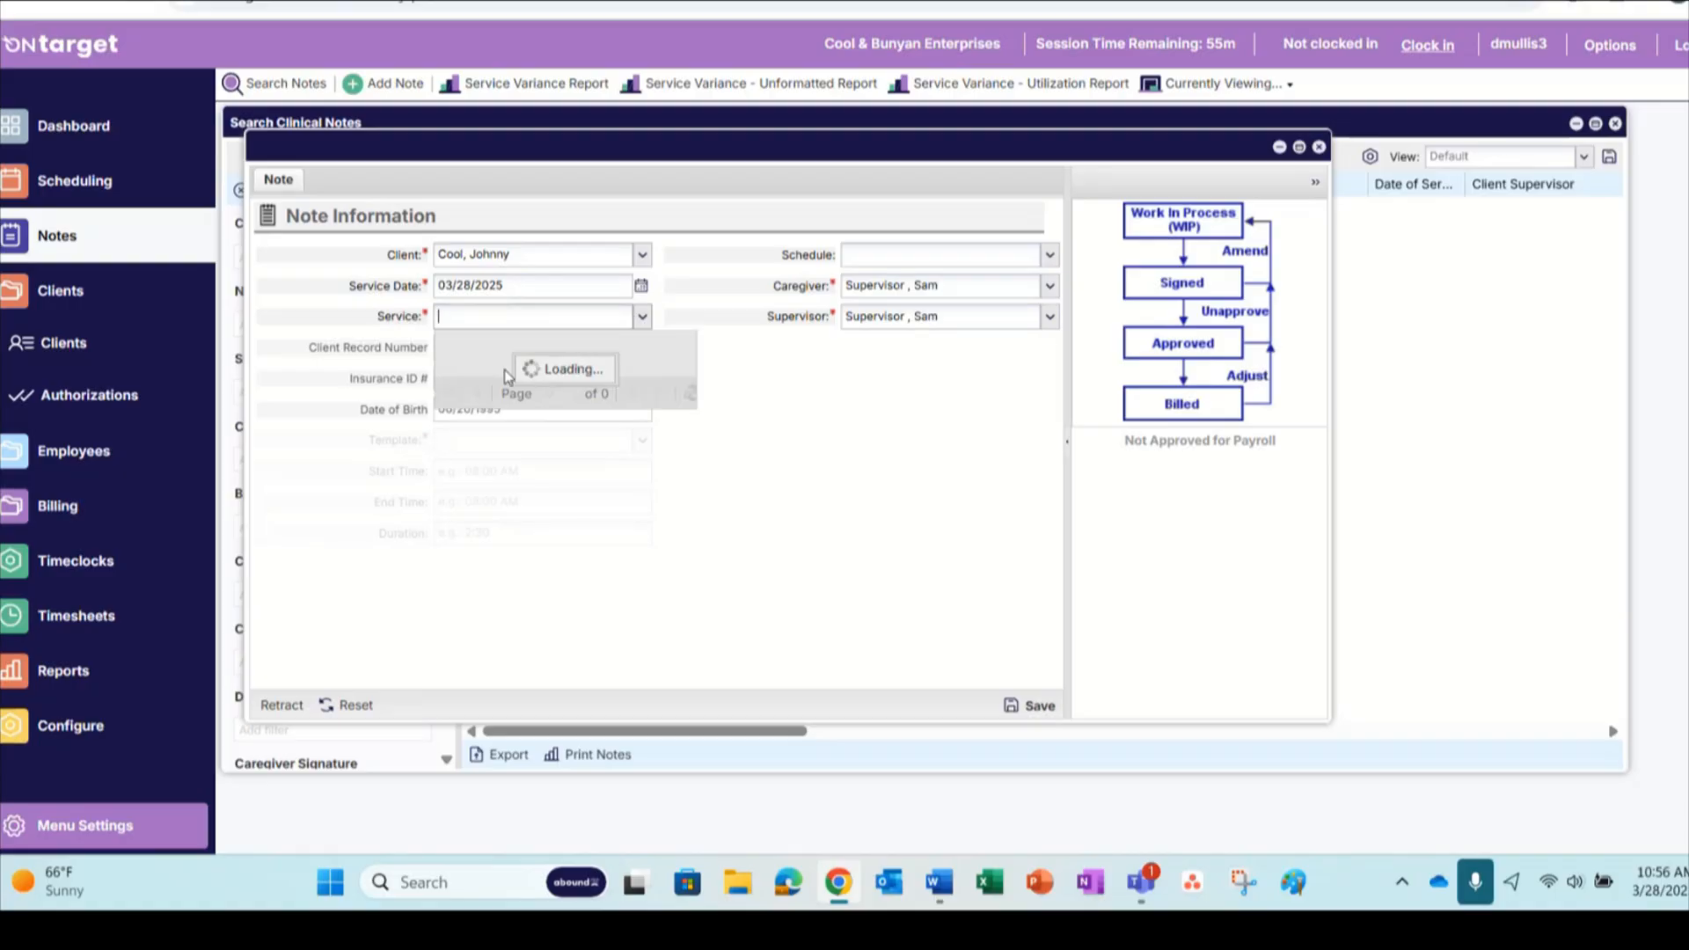
click(484, 466)
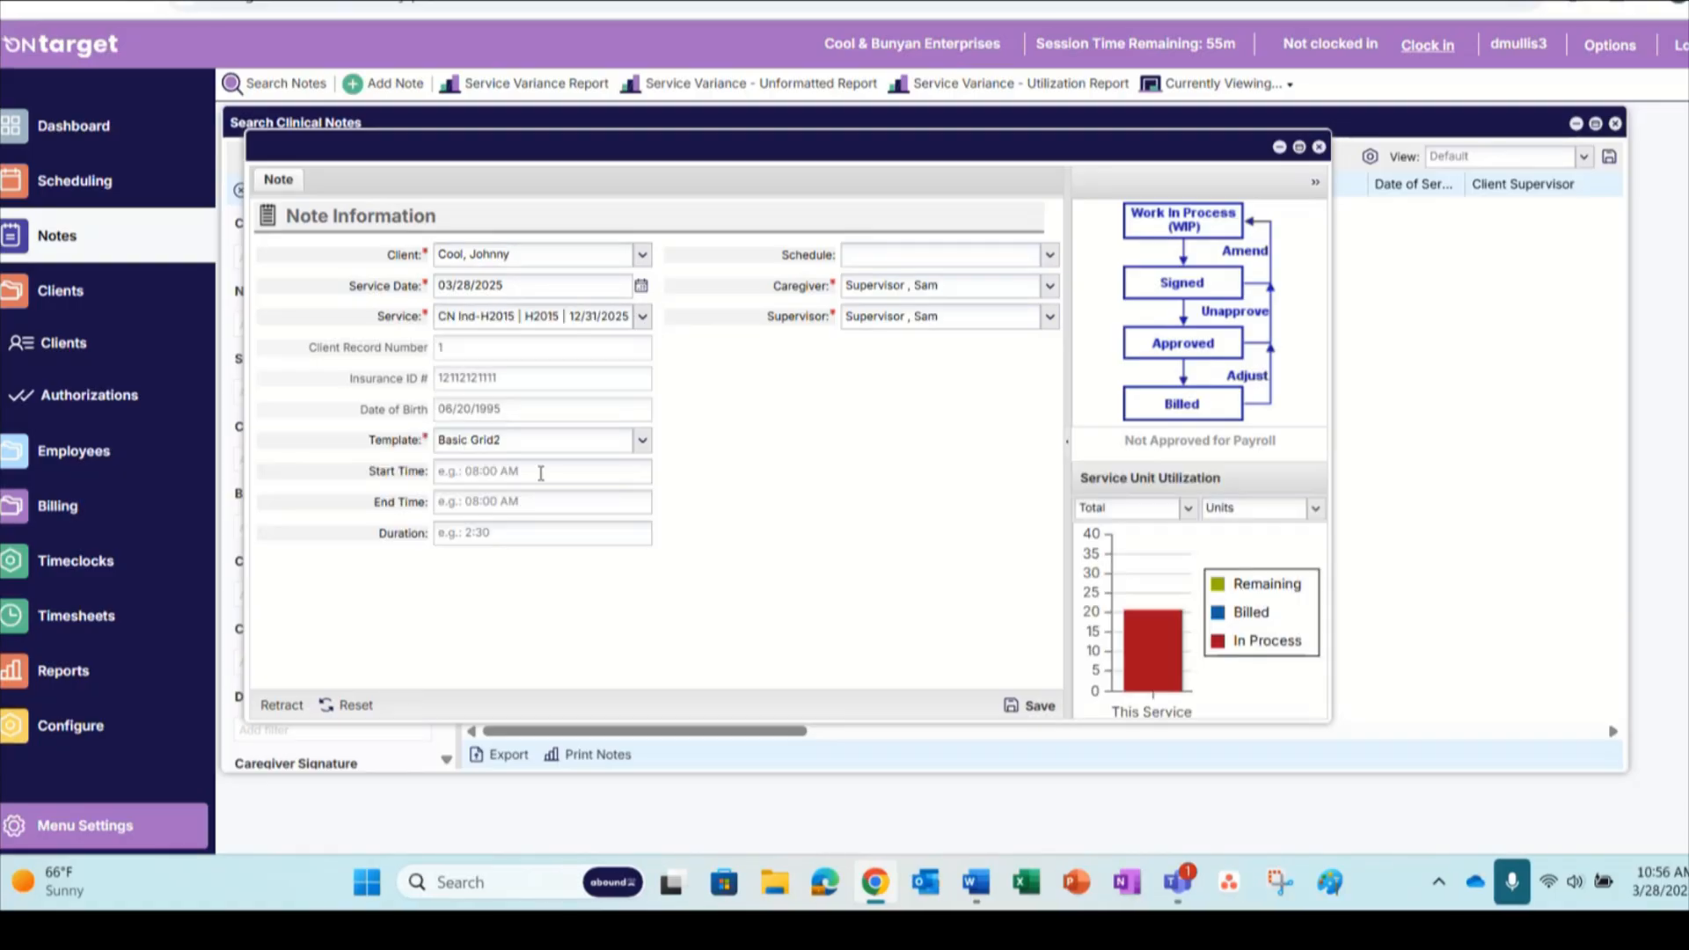
Set the note's start time to 08:00 AM and end time to 10:00 AM, save the note, and maximize its window
click(486, 469)
text(08:00 AM)
key(Tab)
text(1)
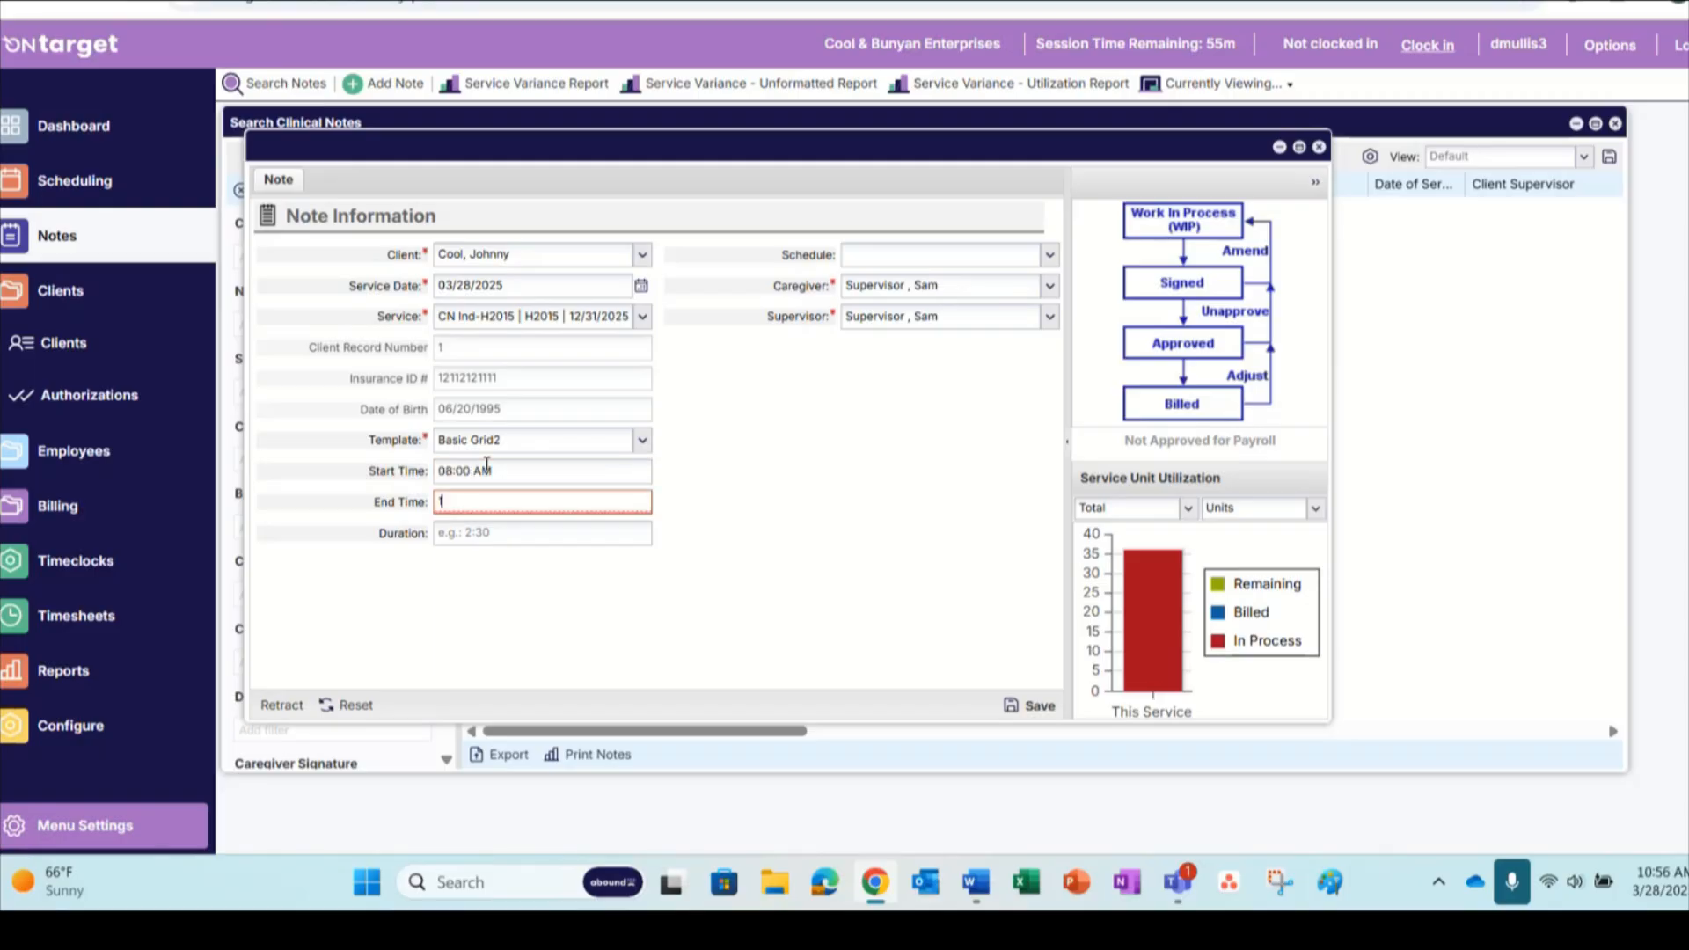
text(0:00)
key(Tab)
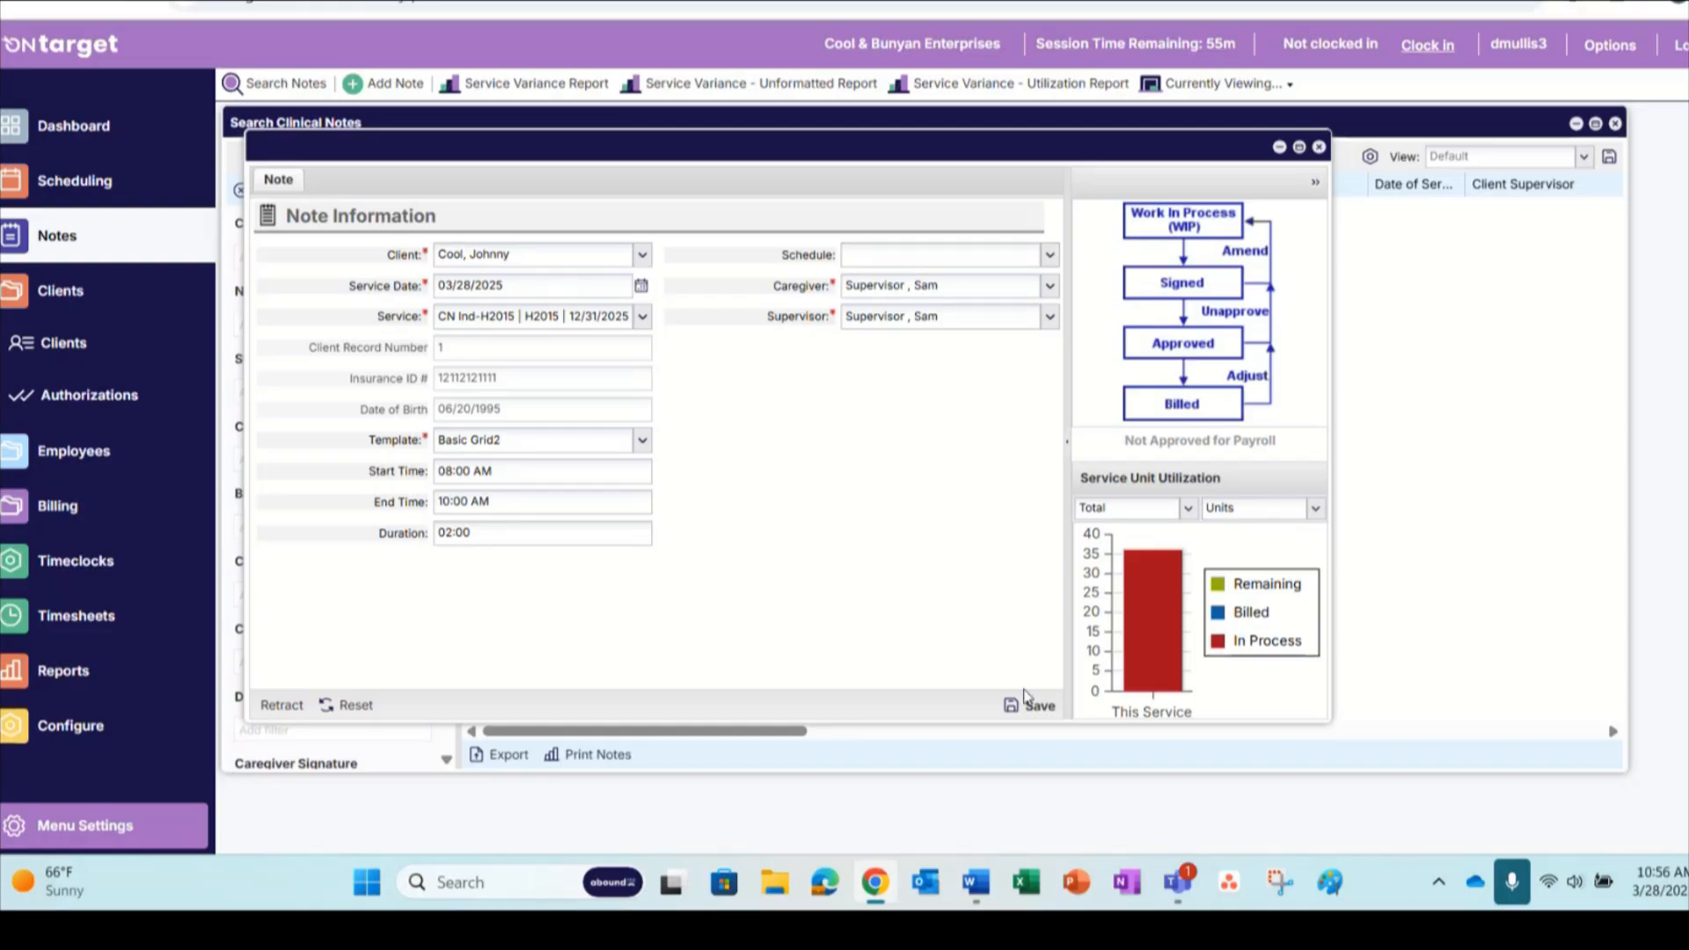
click(1023, 707)
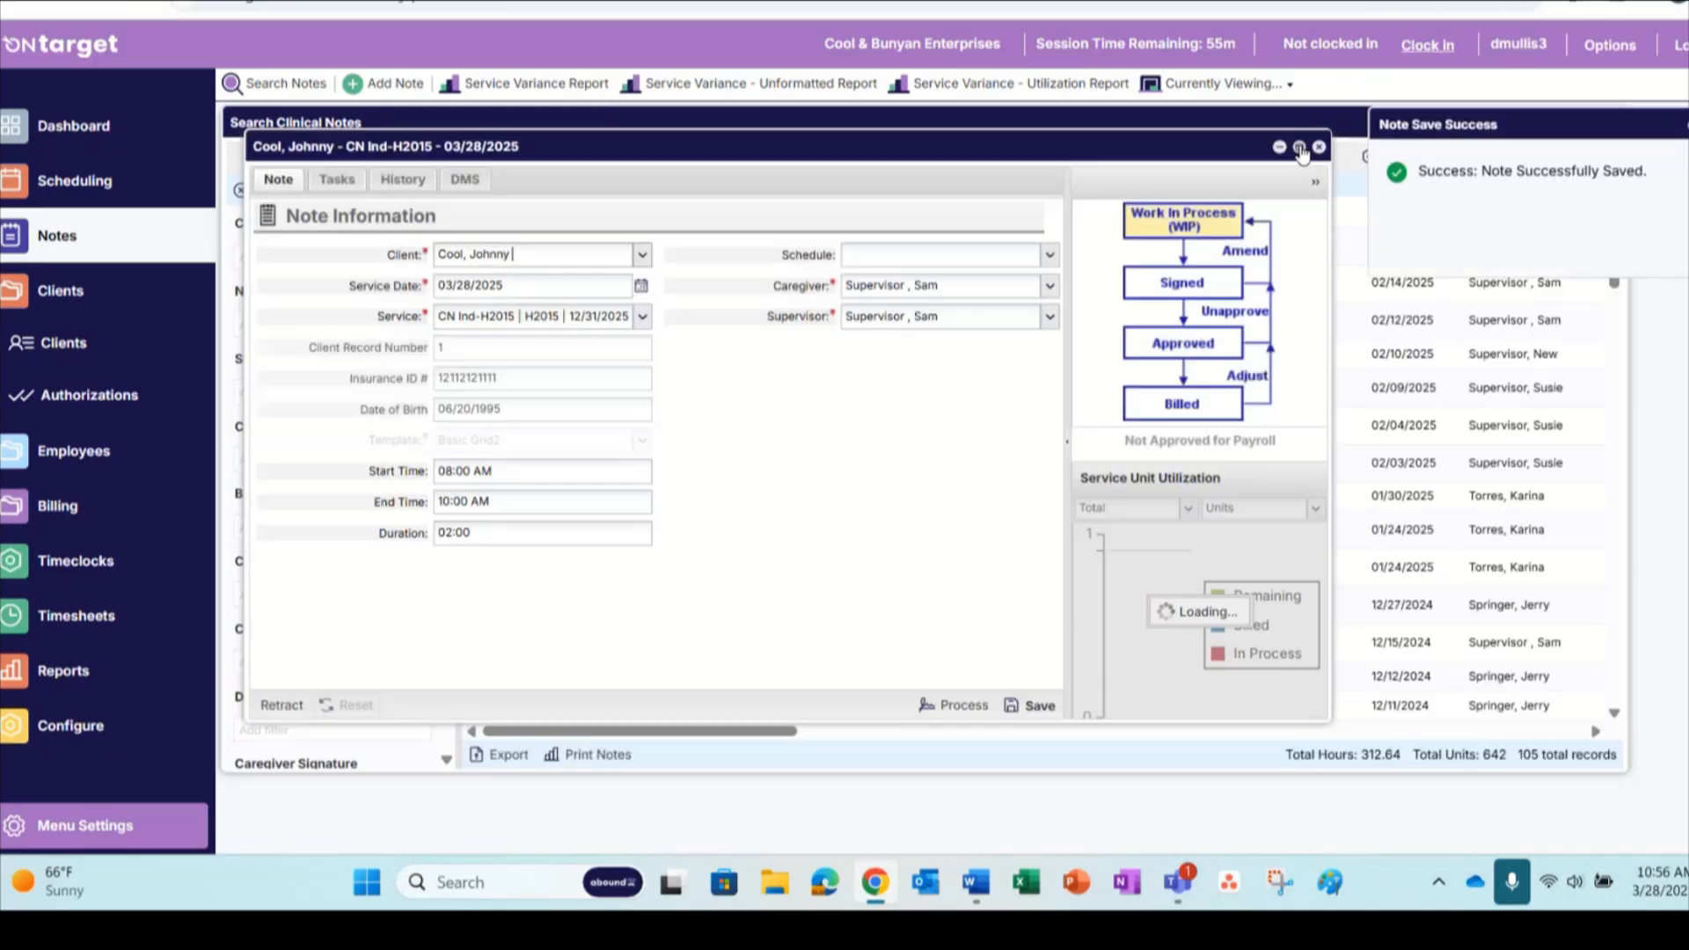
click(1300, 148)
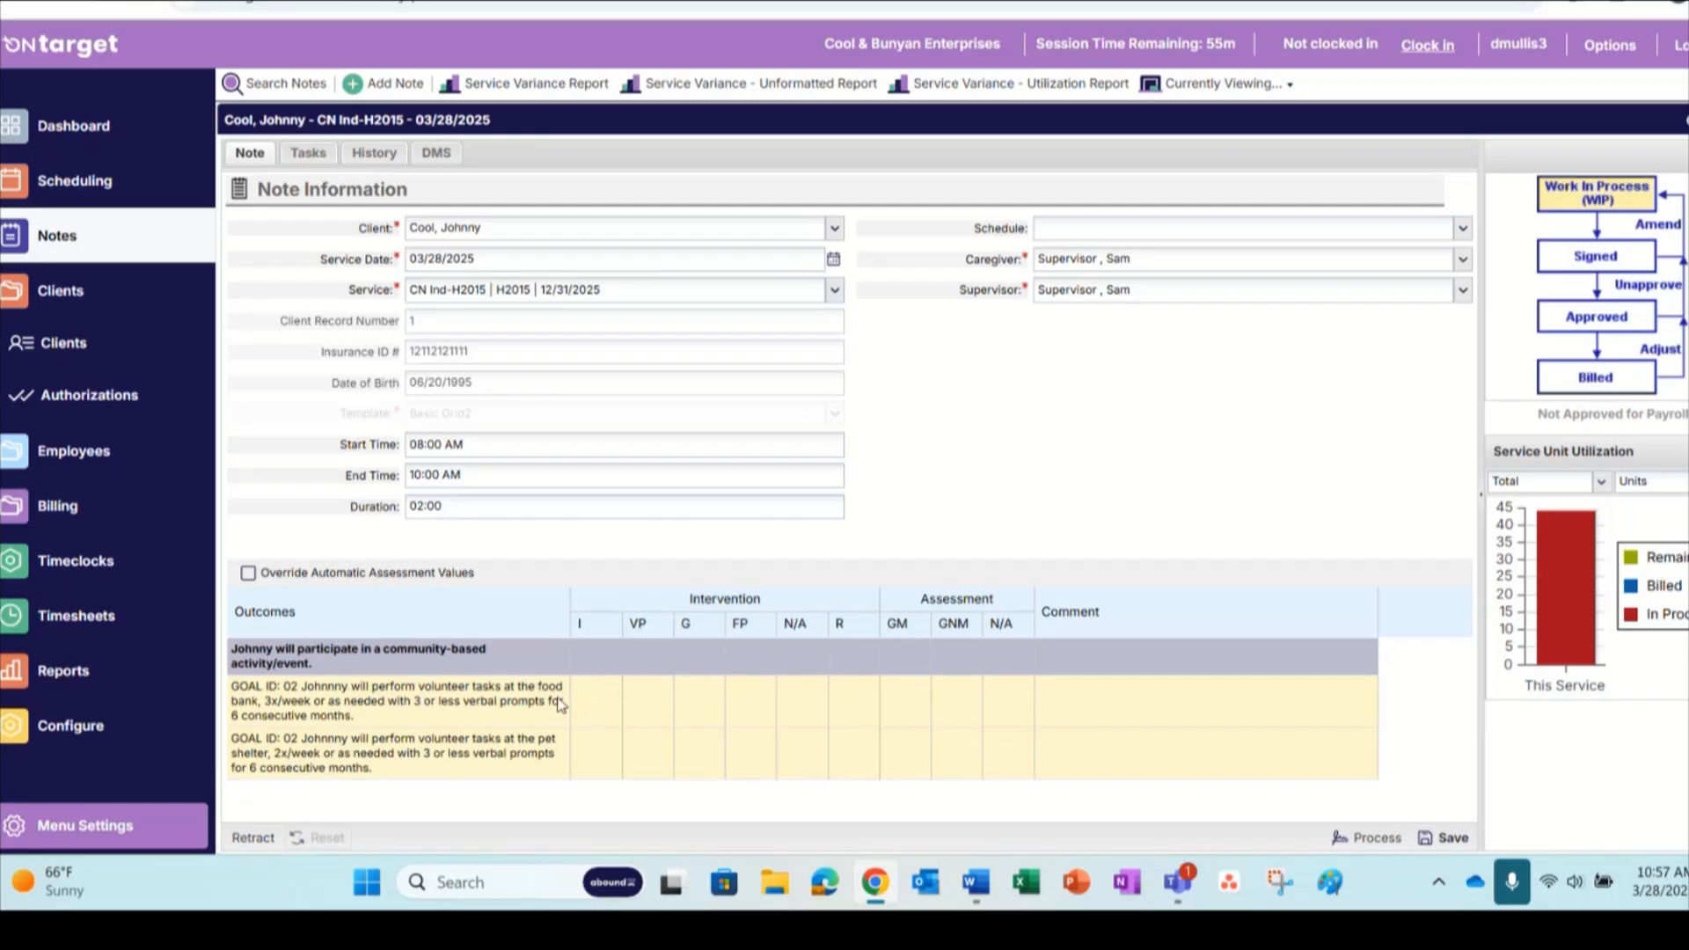
Enter x under intervention I for the food bank outcome and save the note
click(605, 704)
text(x)
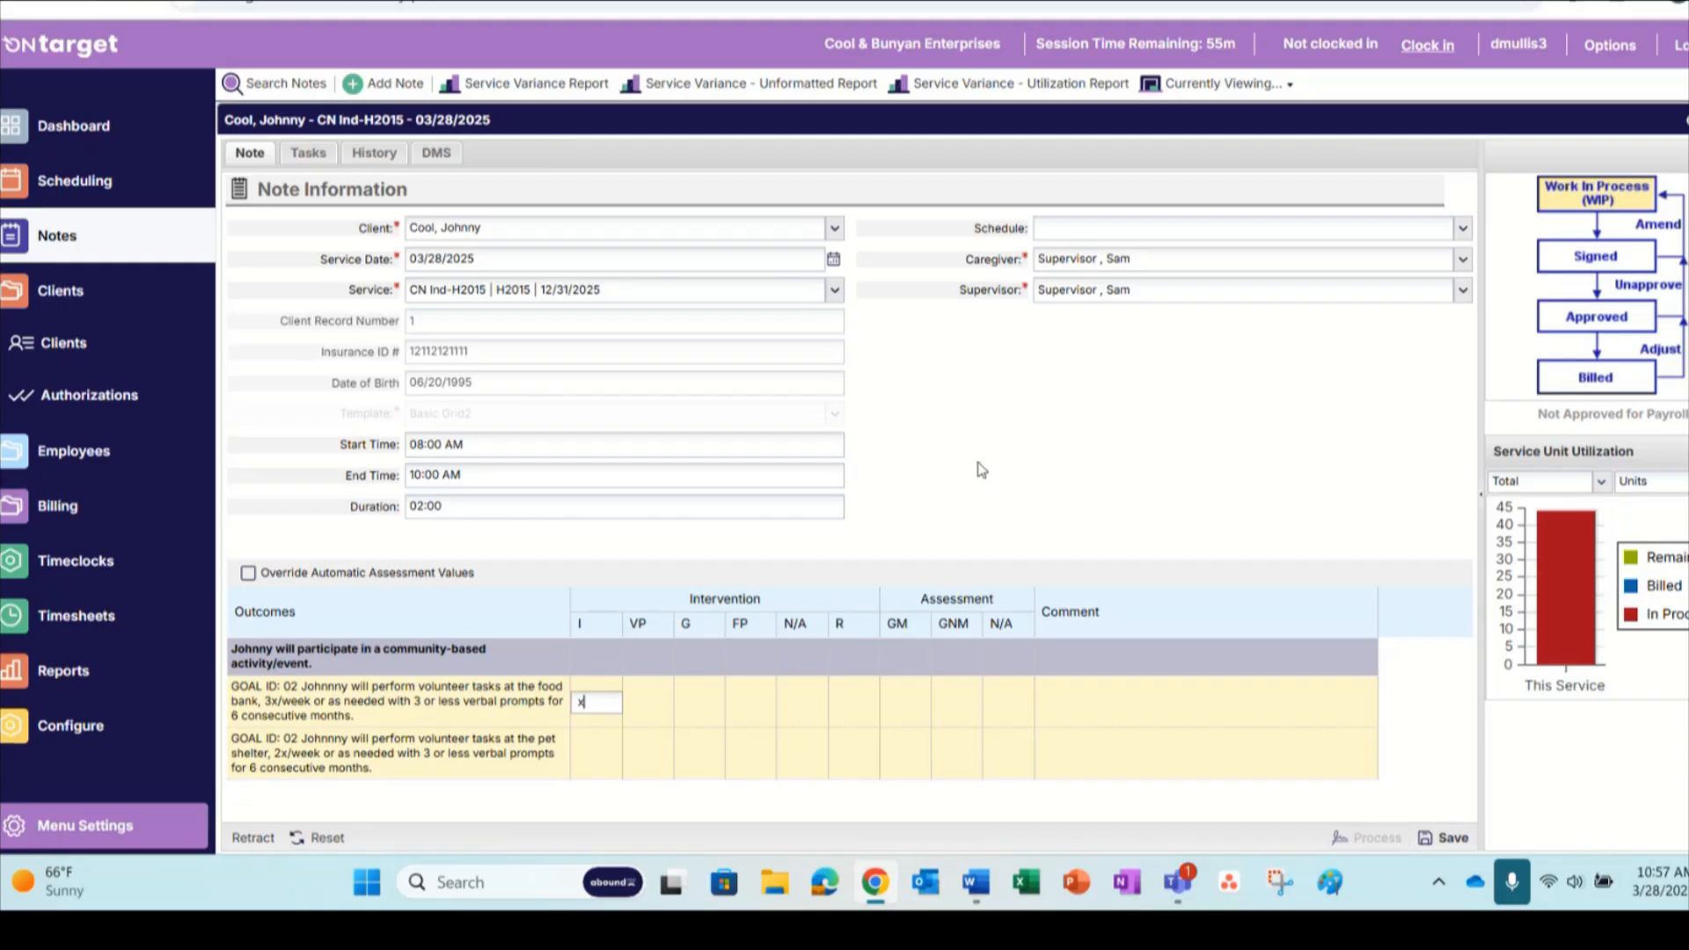
click(1000, 456)
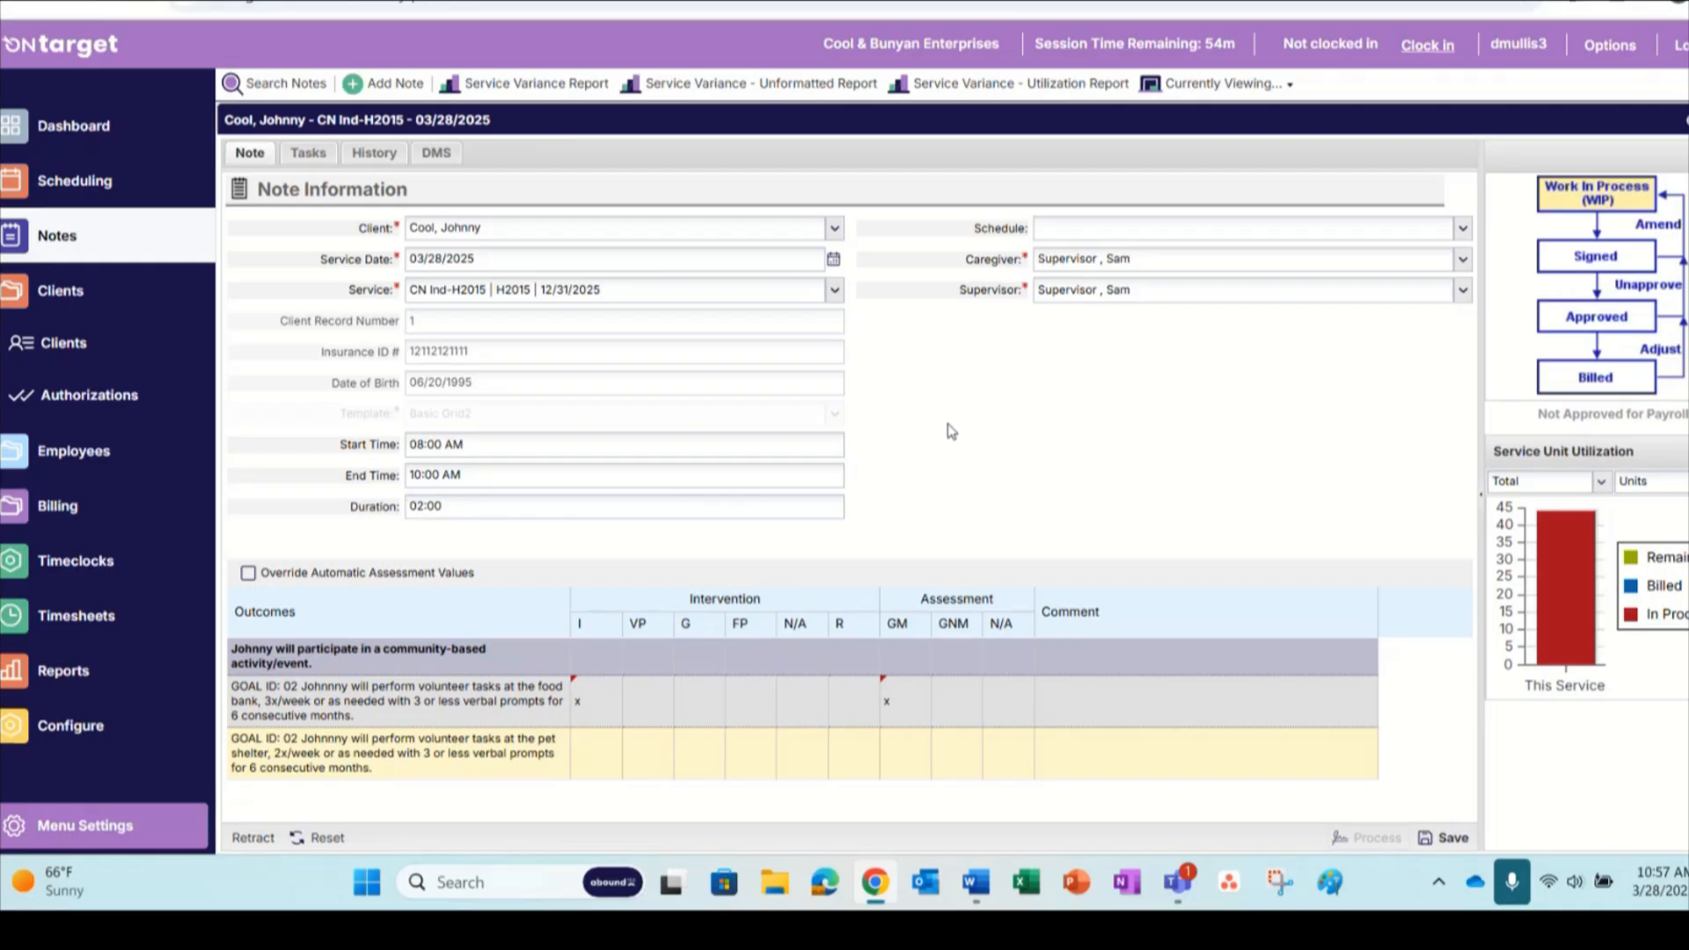
click(1446, 837)
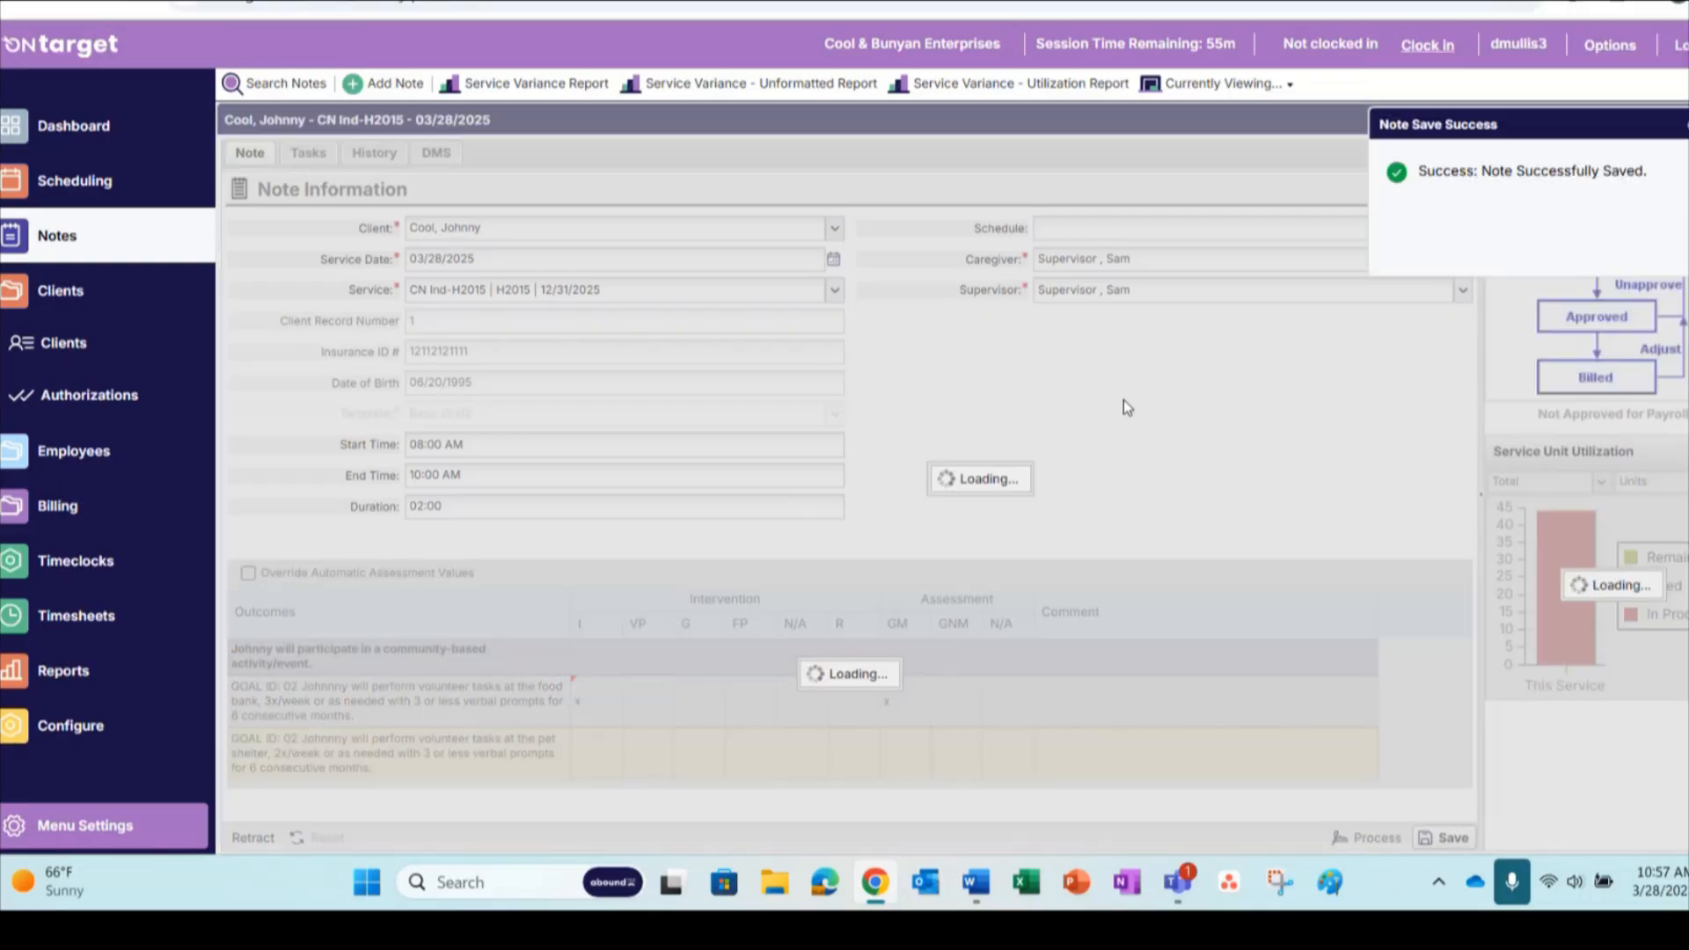